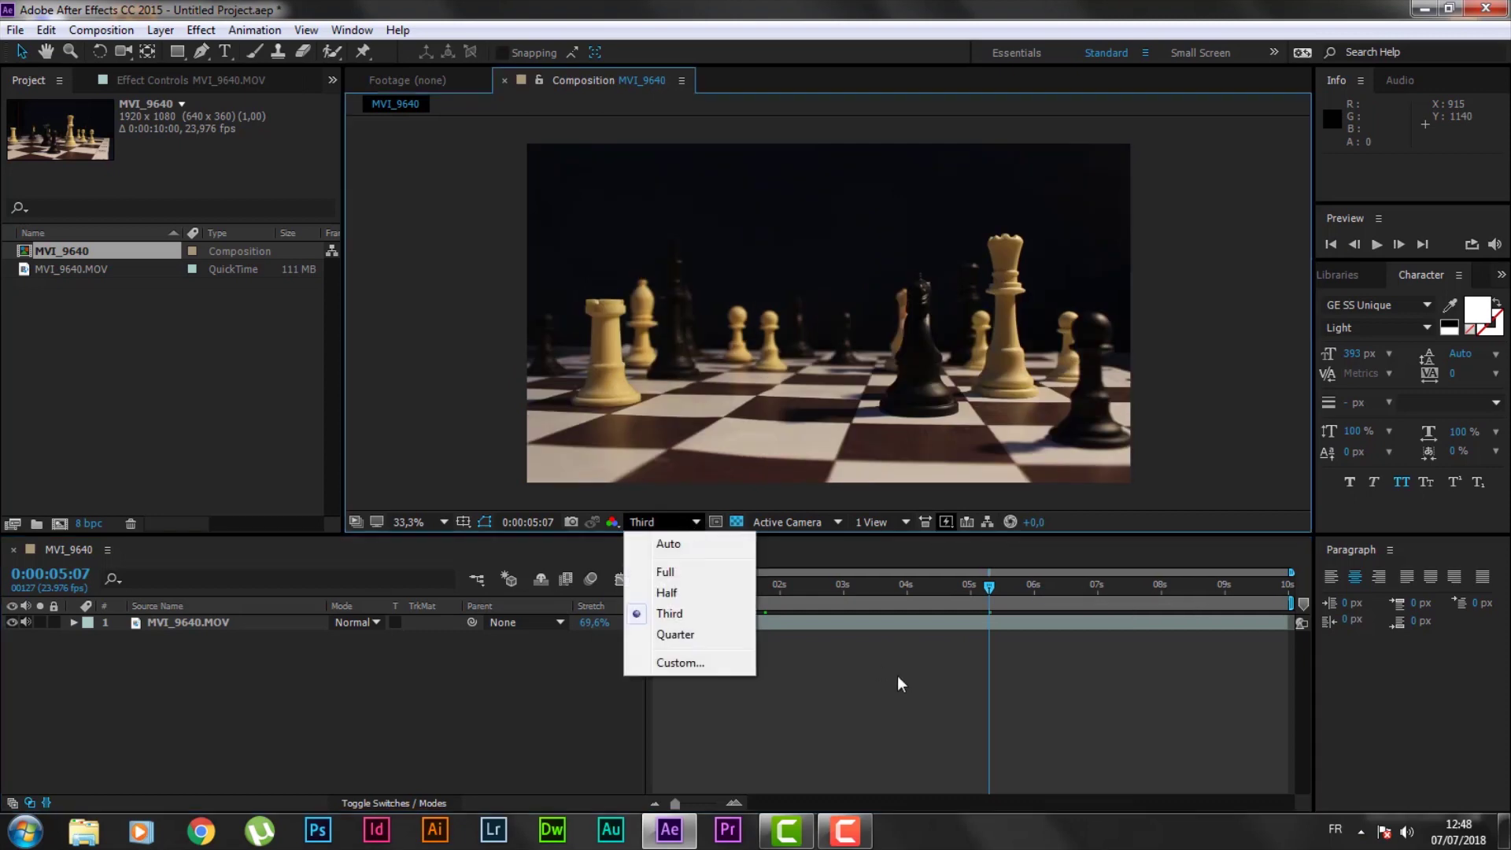
- Find the Keylight (1.2) effect and apply it to the MVI_9640.MOV layer
{"action": "key", "text": "ctrl+5"}
{"action": "left_click", "coordinate": [1356, 300]}
{"action": "type", "text": "key"}
{"action": "left_click", "coordinate": [1396, 512]}
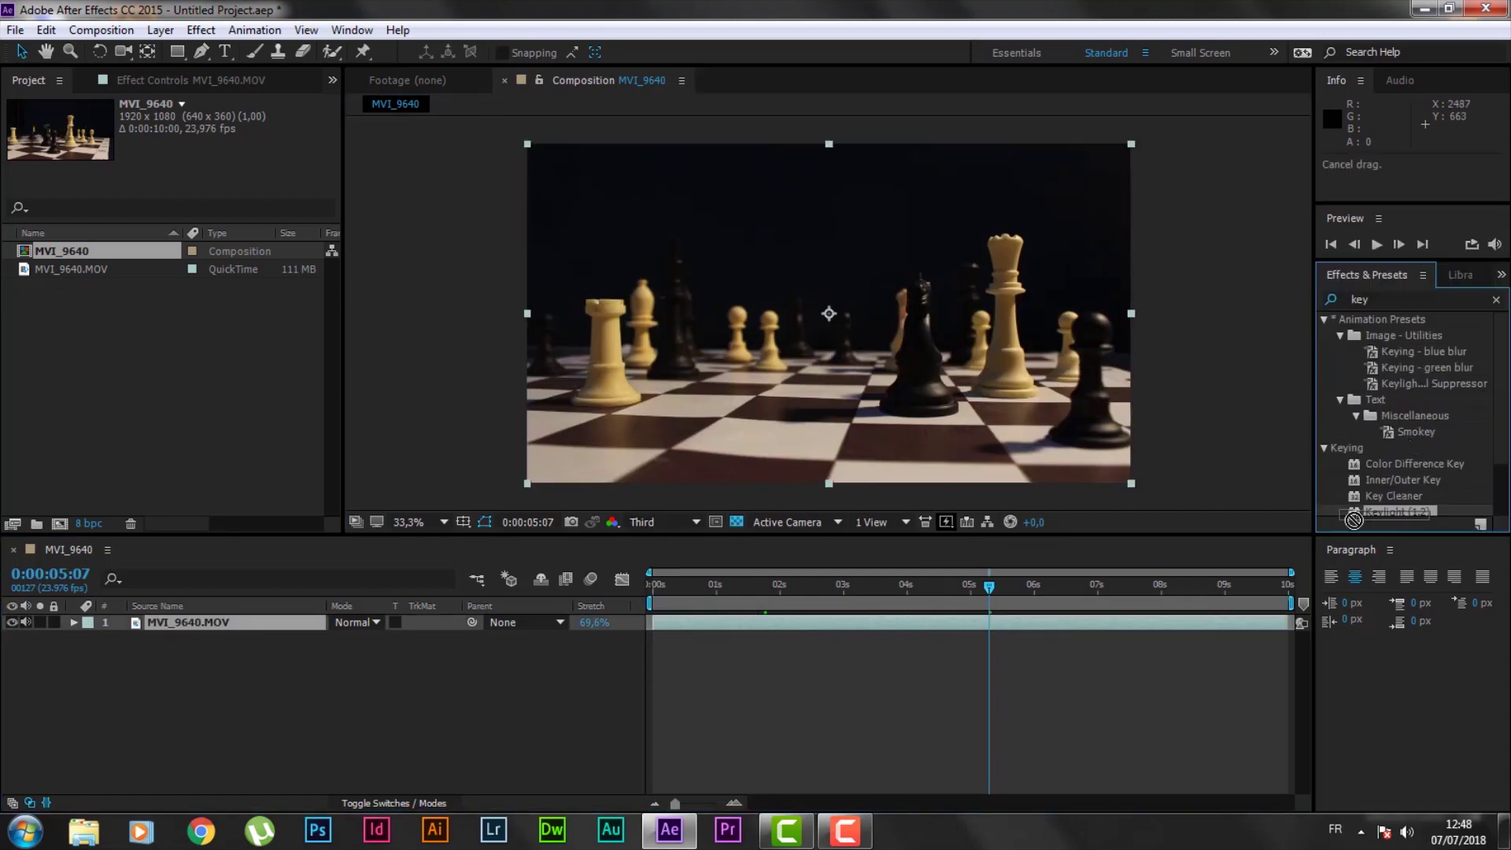
{"action": "left_click_drag", "start_coordinate": [1129, 625], "coordinate": [1129, 625]}
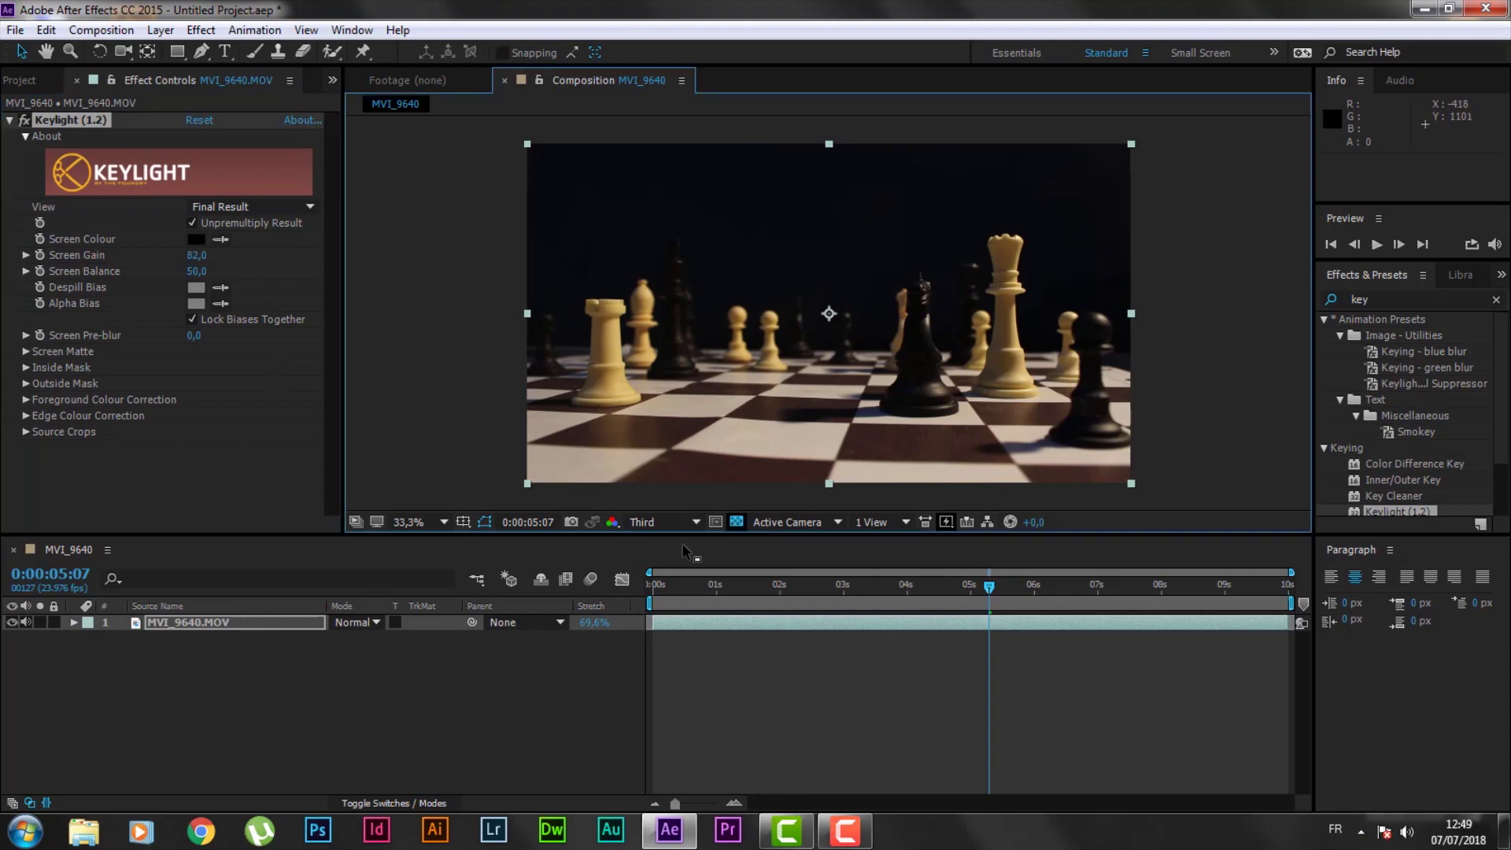
- Sample the dark background as Keylight's Screen Colour and set the Screen Balance to 95
{"action": "left_click", "coordinate": [220, 240]}
{"action": "left_click", "coordinate": [643, 197]}
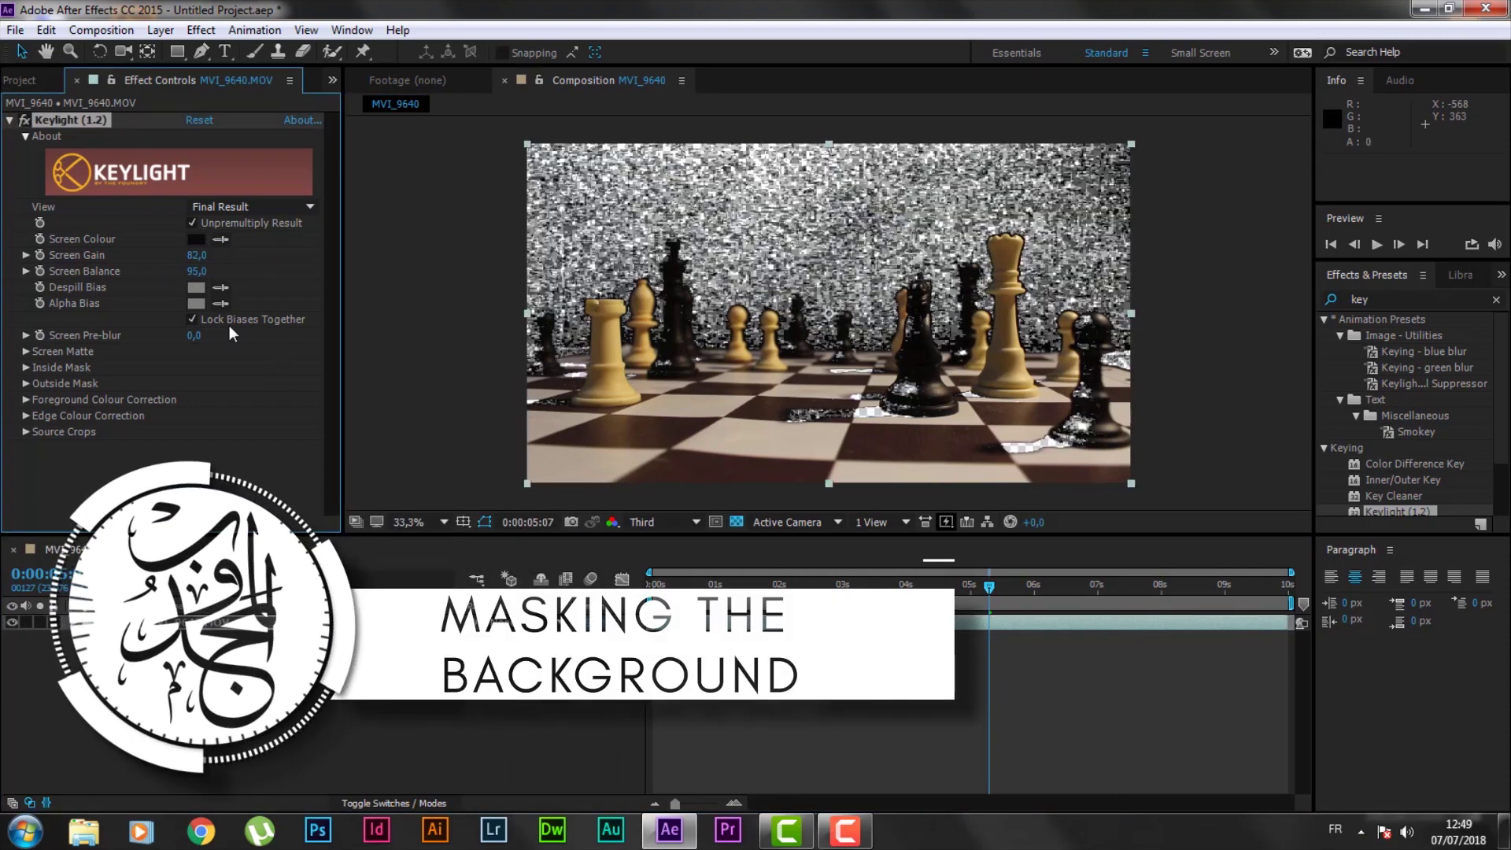
{"action": "left_click", "coordinate": [198, 271]}
{"action": "type", "text": "95"}
{"action": "key", "text": "Return"}
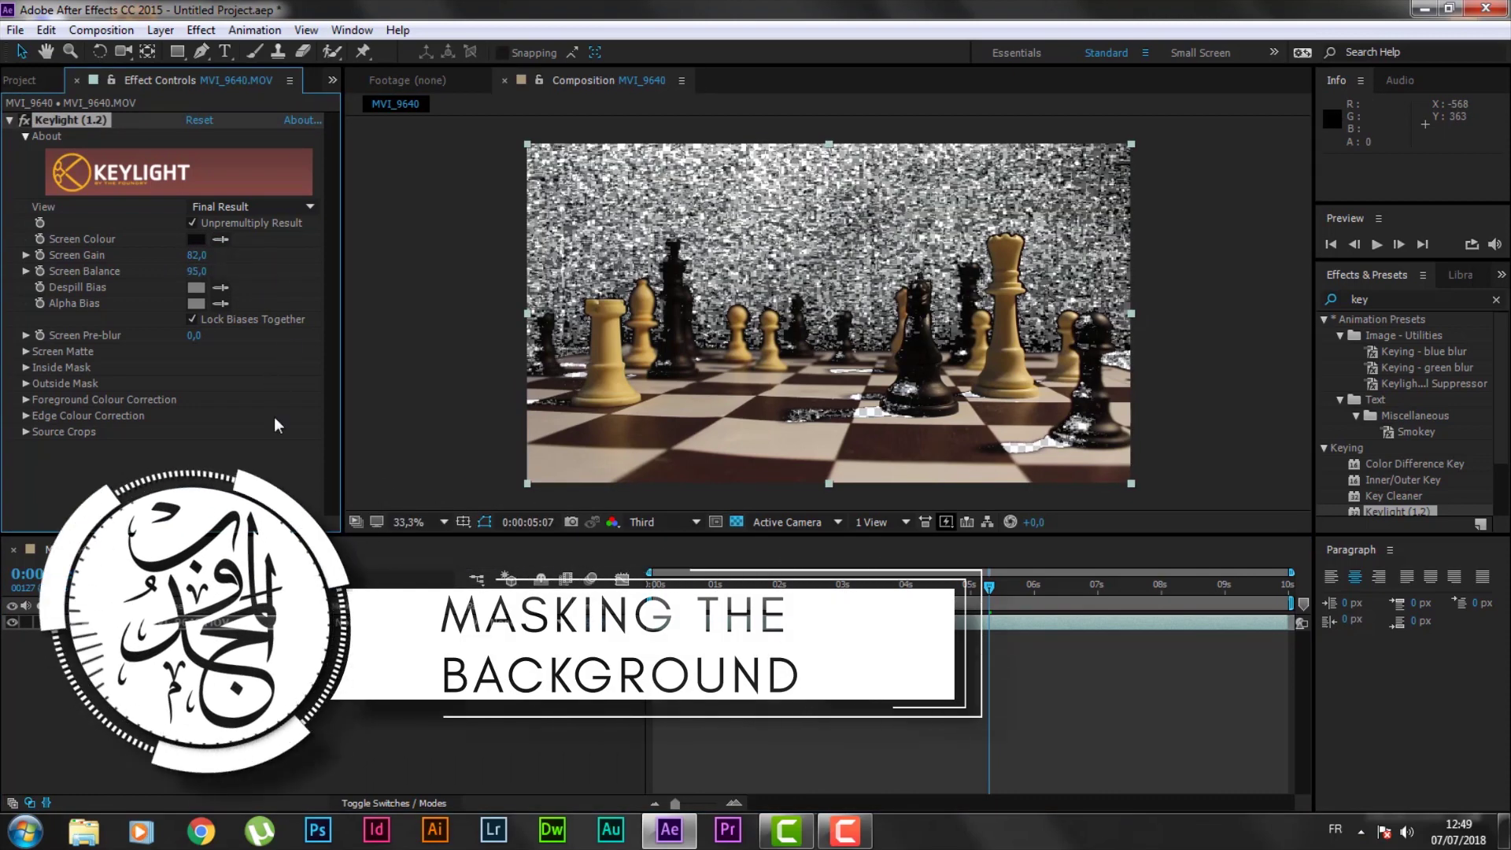
- Set Keylight's Screen Softness in the Screen Matte settings to 23.3 and turn the effect off
{"action": "left_click", "coordinate": [26, 352]}
{"action": "left_click_drag", "start_coordinate": [194, 431], "coordinate": [297, 435]}
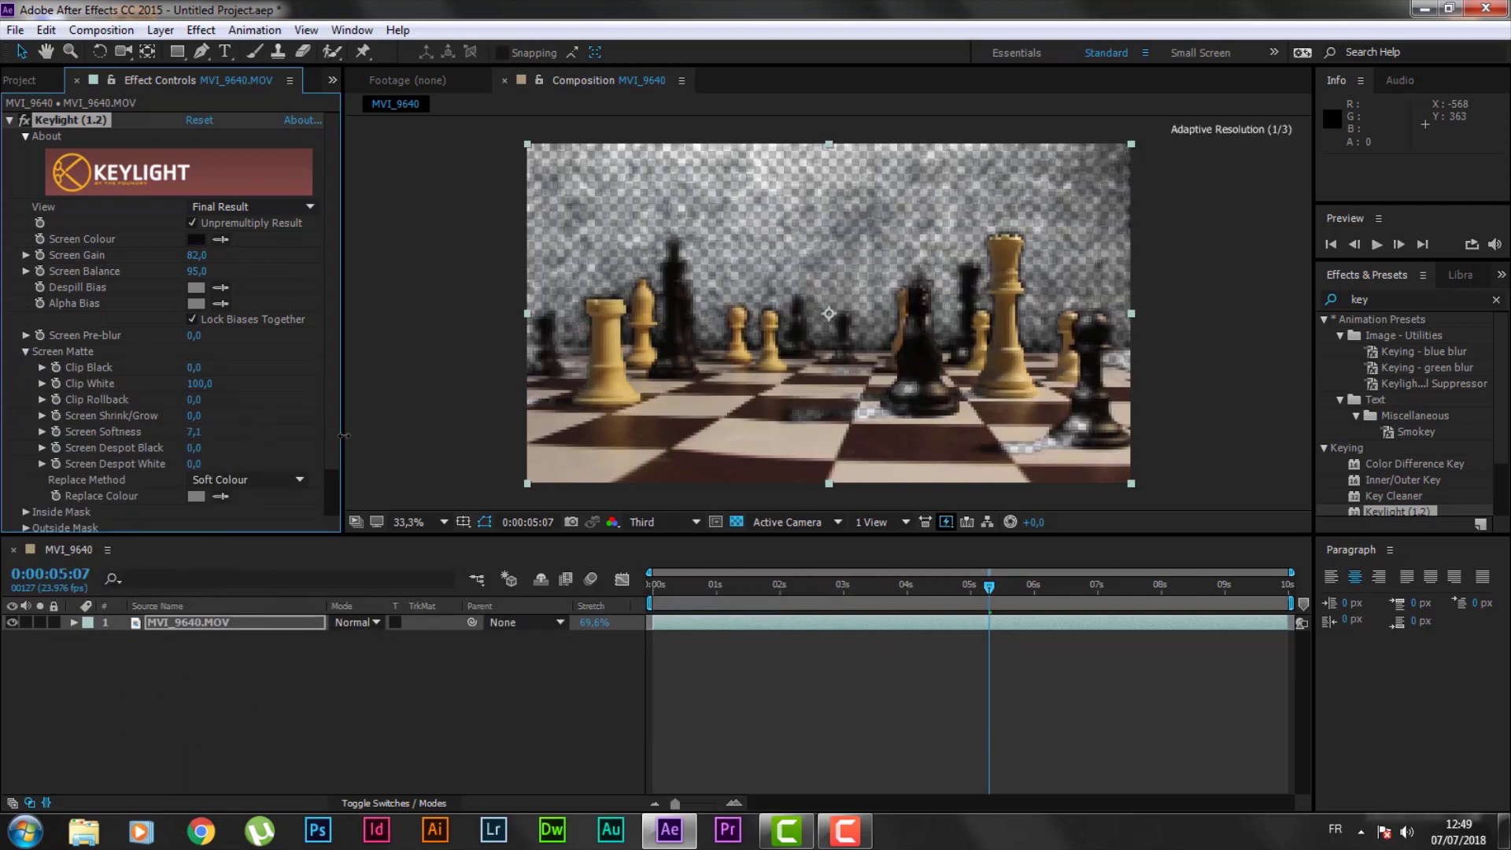
{"action": "left_click_drag", "start_coordinate": [452, 436], "coordinate": [420, 414]}
{"action": "left_click", "coordinate": [420, 414]}
{"action": "left_click", "coordinate": [105, 386]}
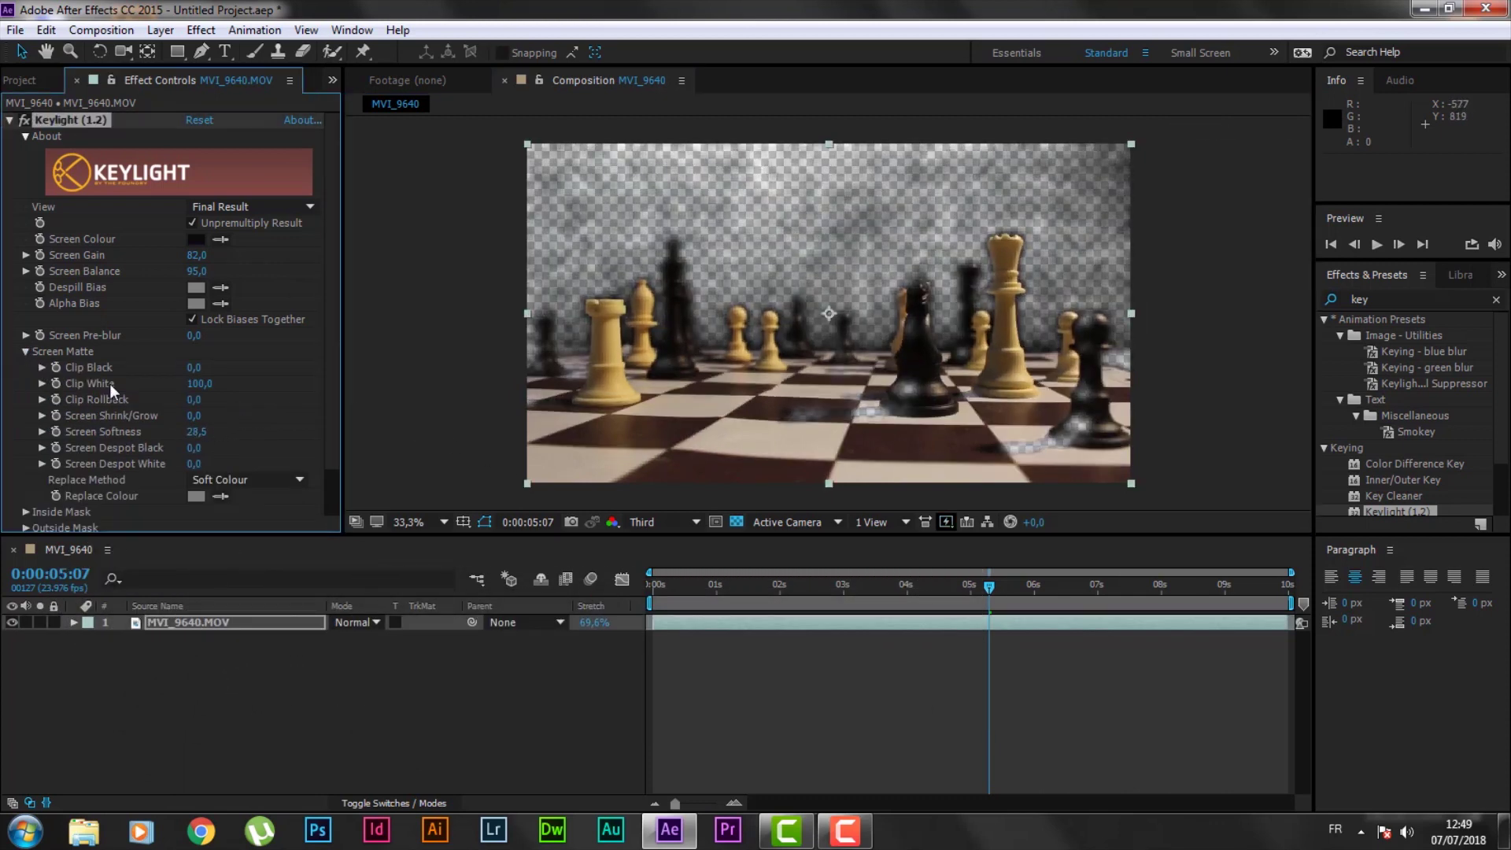
{"action": "left_click_drag", "start_coordinate": [204, 432], "coordinate": [156, 435]}
{"action": "left_click", "coordinate": [419, 421]}
{"action": "left_click", "coordinate": [24, 121]}
- At 0:00:06:06, draw a closed mask on the MVI_9640.MOV layer around the chessboard and pieces, cutting off the dark background above
{"action": "left_click", "coordinate": [185, 624]}
{"action": "left_click_drag", "start_coordinate": [858, 587], "coordinate": [1051, 584]}
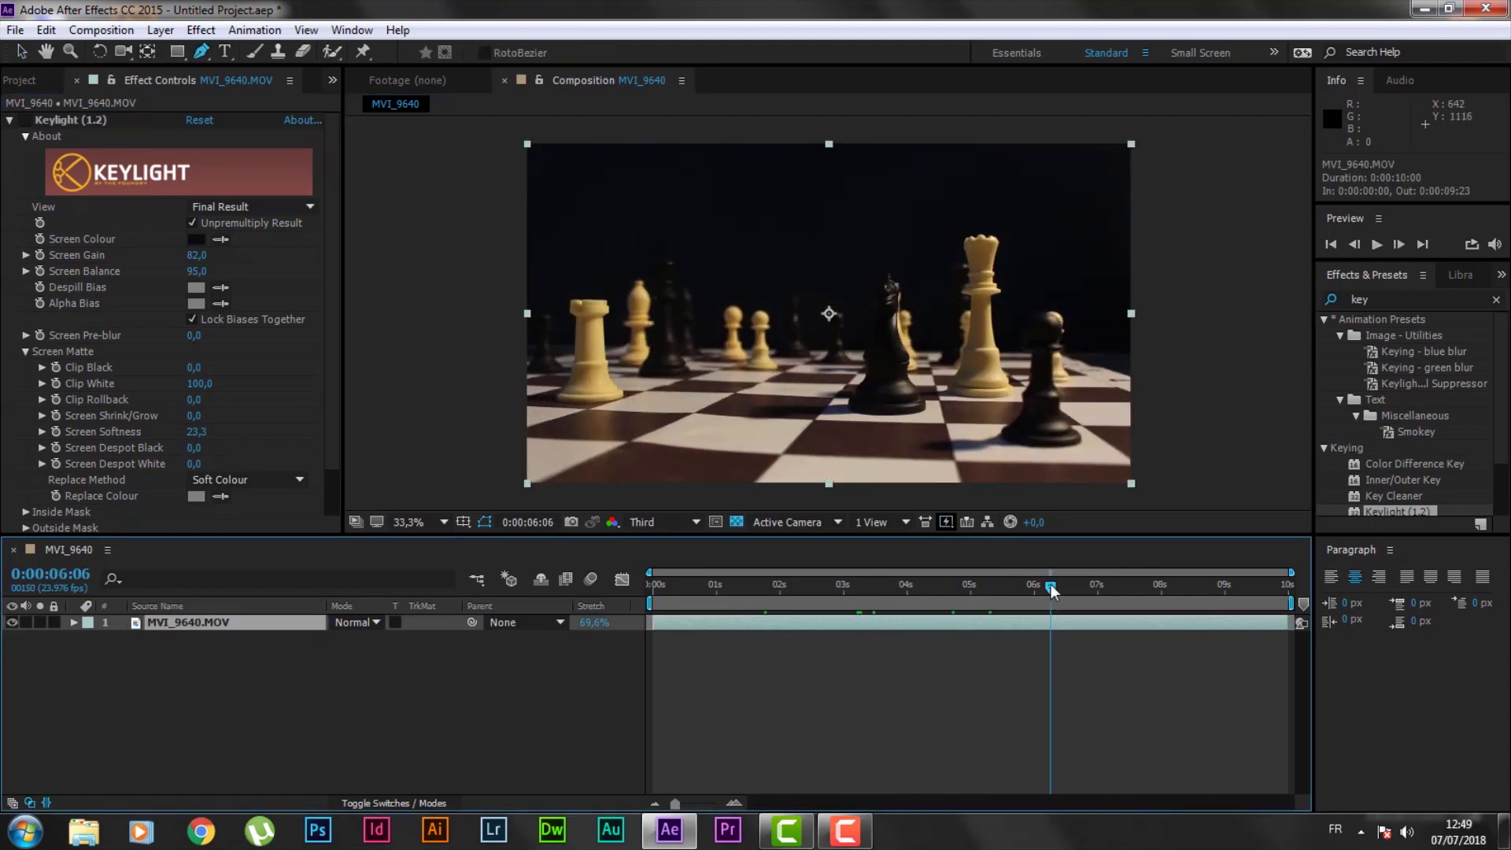
{"action": "left_click", "coordinate": [506, 292]}
{"action": "left_click", "coordinate": [569, 298]}
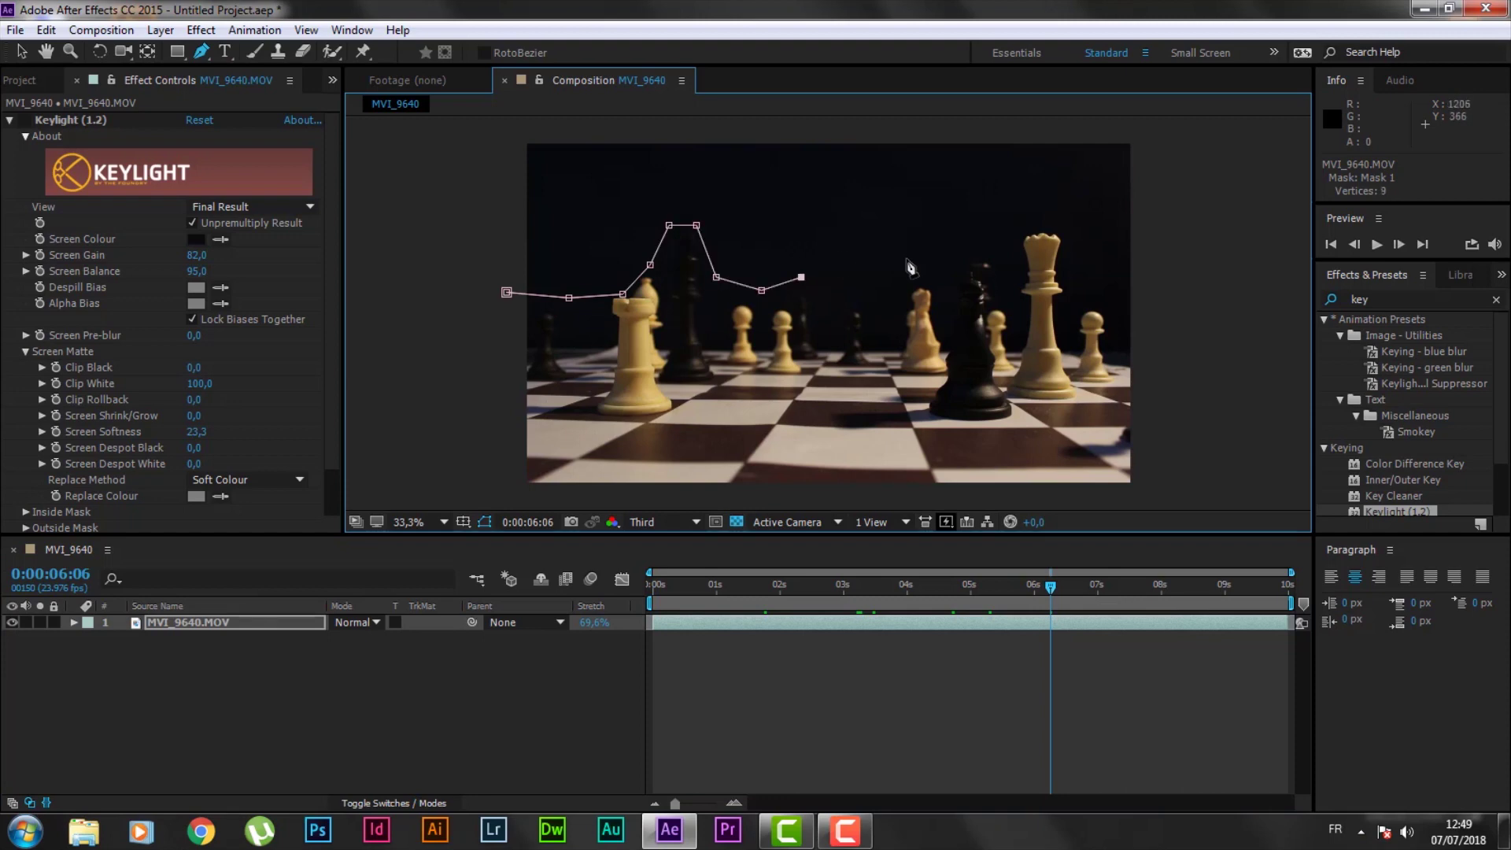
{"action": "left_click", "coordinate": [506, 292]}
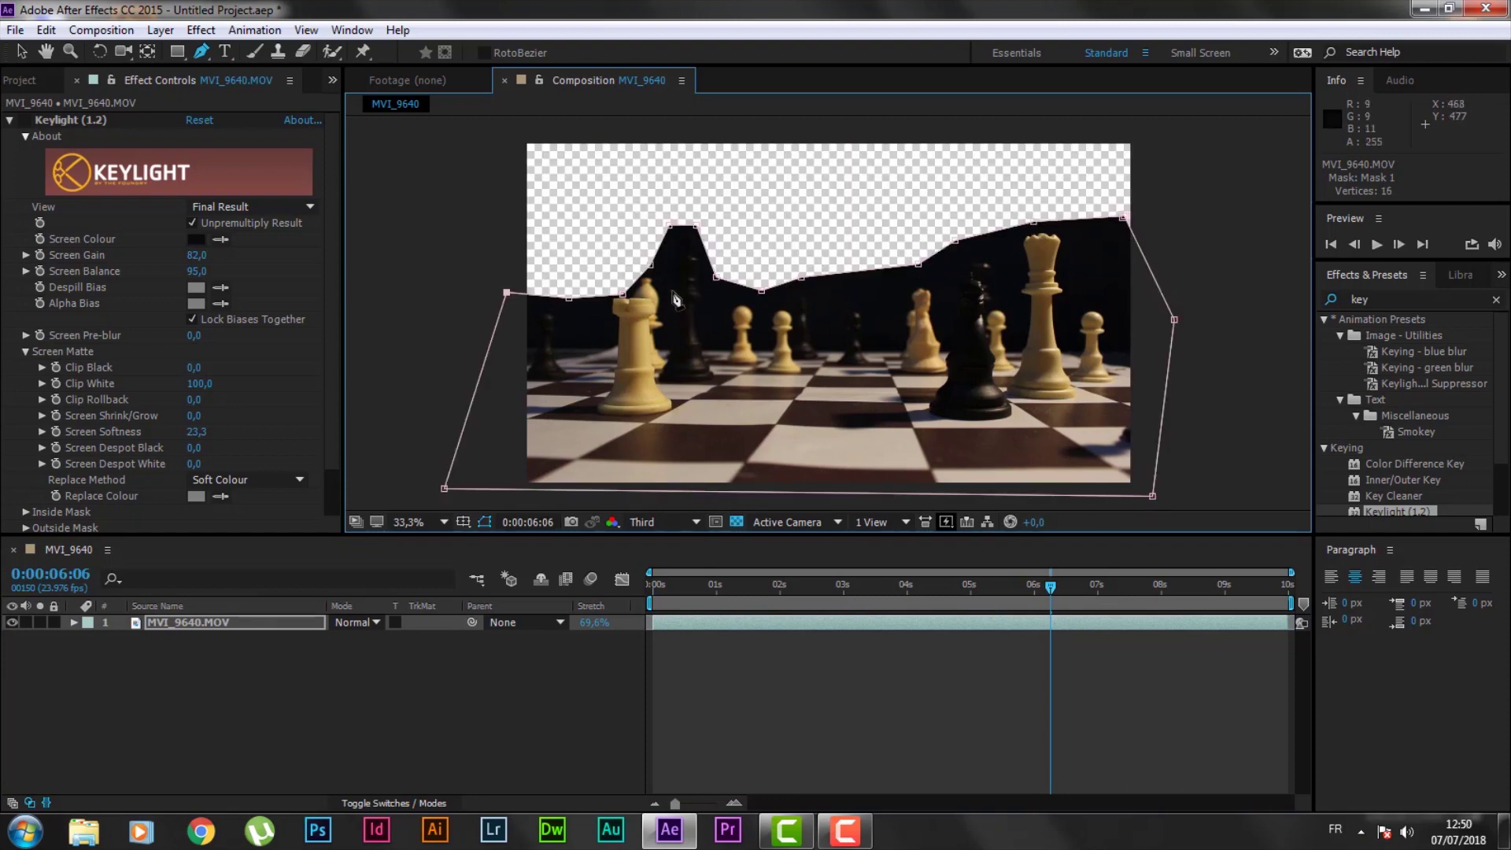
- Adjust the mask's upper points so it clears the chess pieces through 0:00:09:18
{"action": "left_click", "coordinate": [622, 297]}
{"action": "left_click_drag", "start_coordinate": [1051, 586], "coordinate": [1135, 589]}
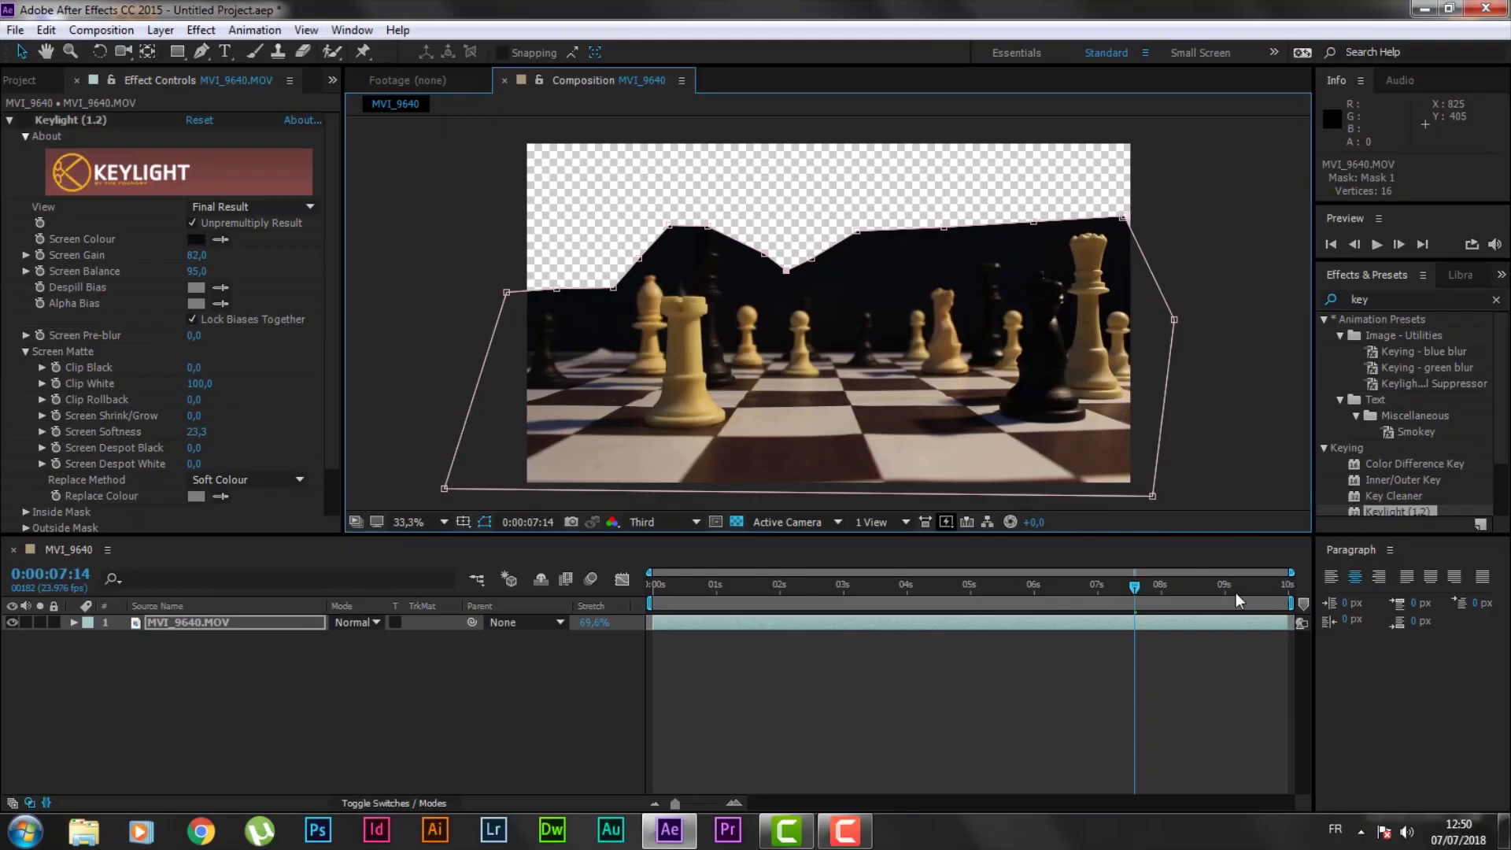
{"action": "left_click", "coordinate": [1229, 588]}
{"action": "left_click_drag", "start_coordinate": [1250, 589], "coordinate": [1273, 589]}
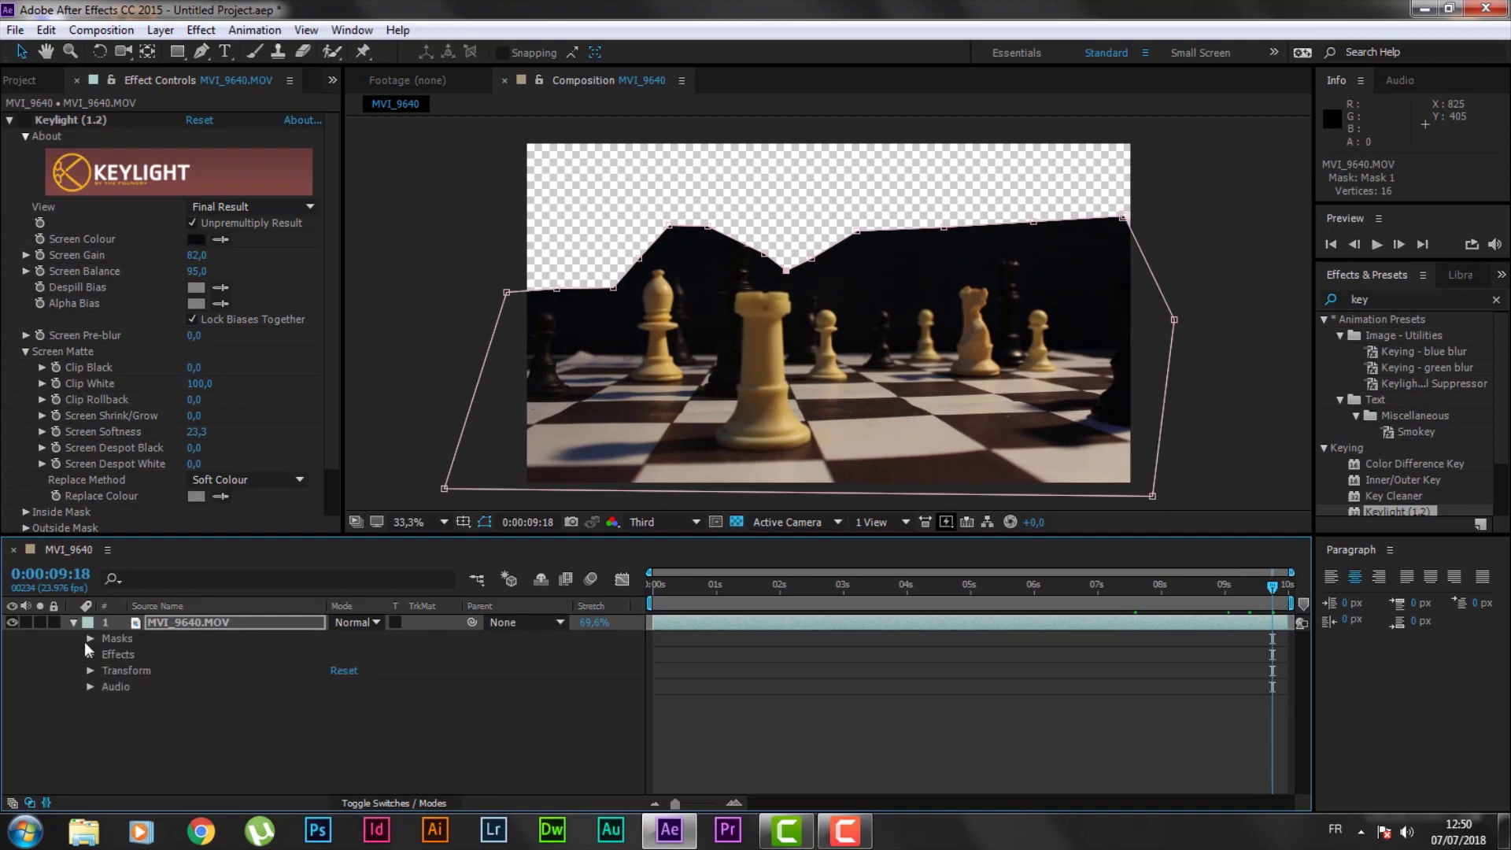
- Set the Mask Feather of Mask 1 to 75 pixels
{"action": "left_click_drag", "start_coordinate": [371, 689], "coordinate": [430, 688]}
{"action": "left_click", "coordinate": [386, 466]}
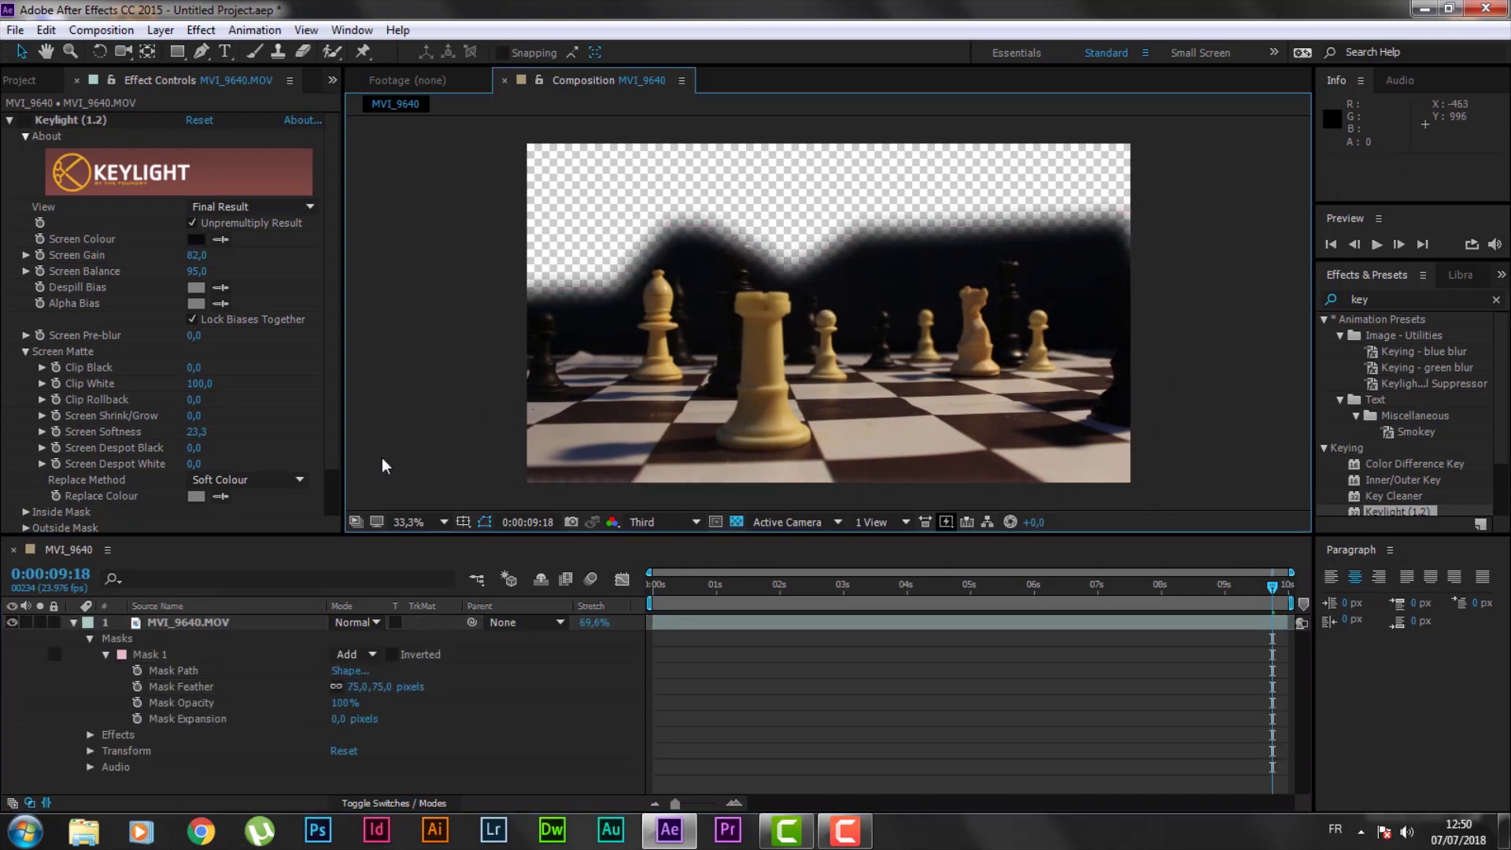
{"action": "left_click", "coordinate": [74, 622]}
- Import the project file our role model.aep
{"action": "key", "text": "ctrl+i"}
{"action": "double_click", "coordinate": [234, 169]}
{"action": "scroll", "coordinate": [742, 175], "scroll_direction": "down", "scroll_amount": 10}
{"action": "double_click", "coordinate": [262, 299]}
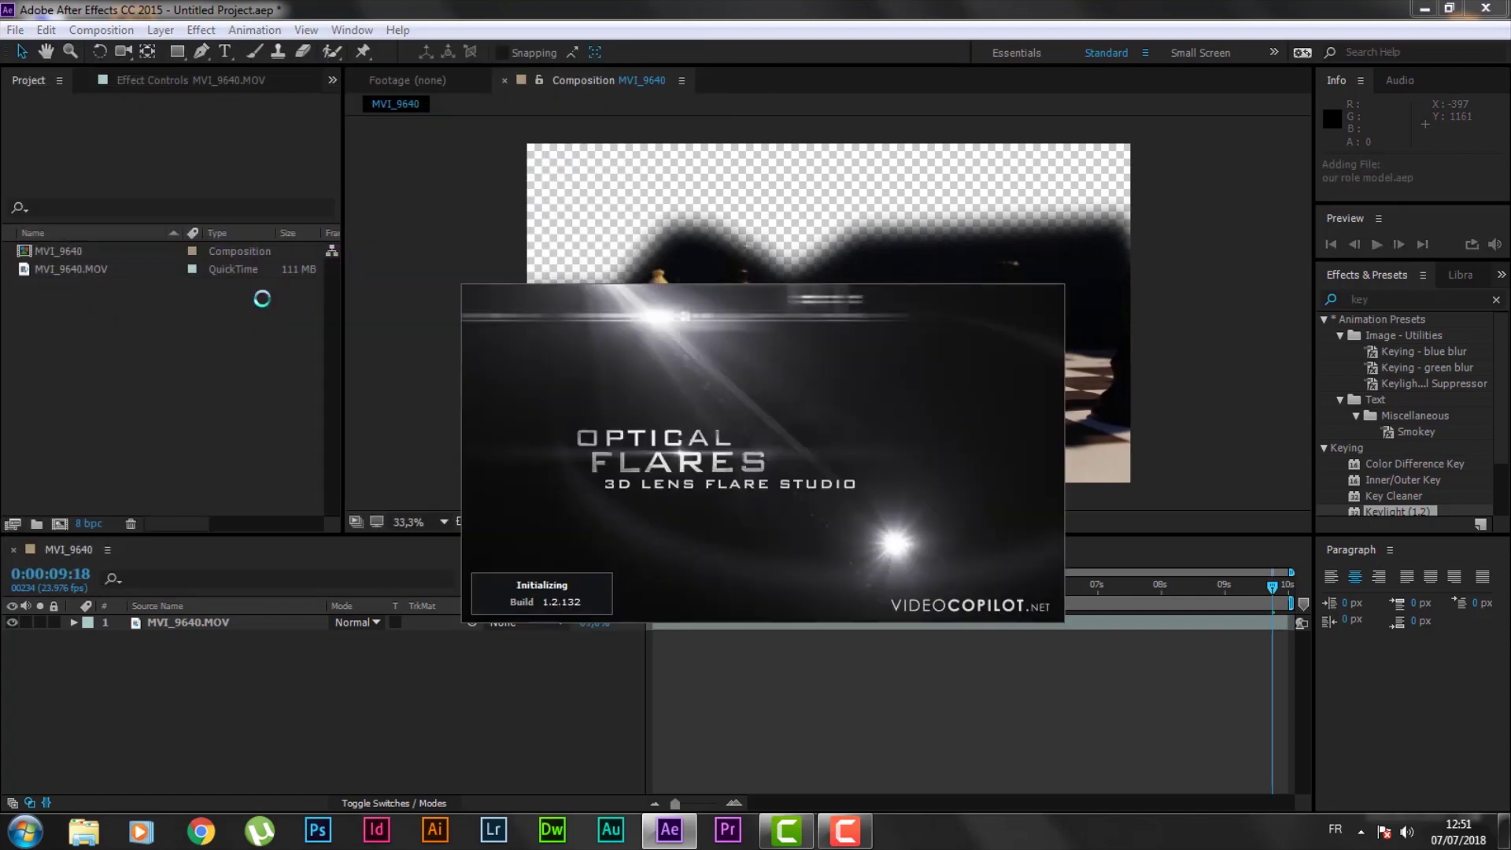
{"action": "left_click", "coordinate": [931, 436]}
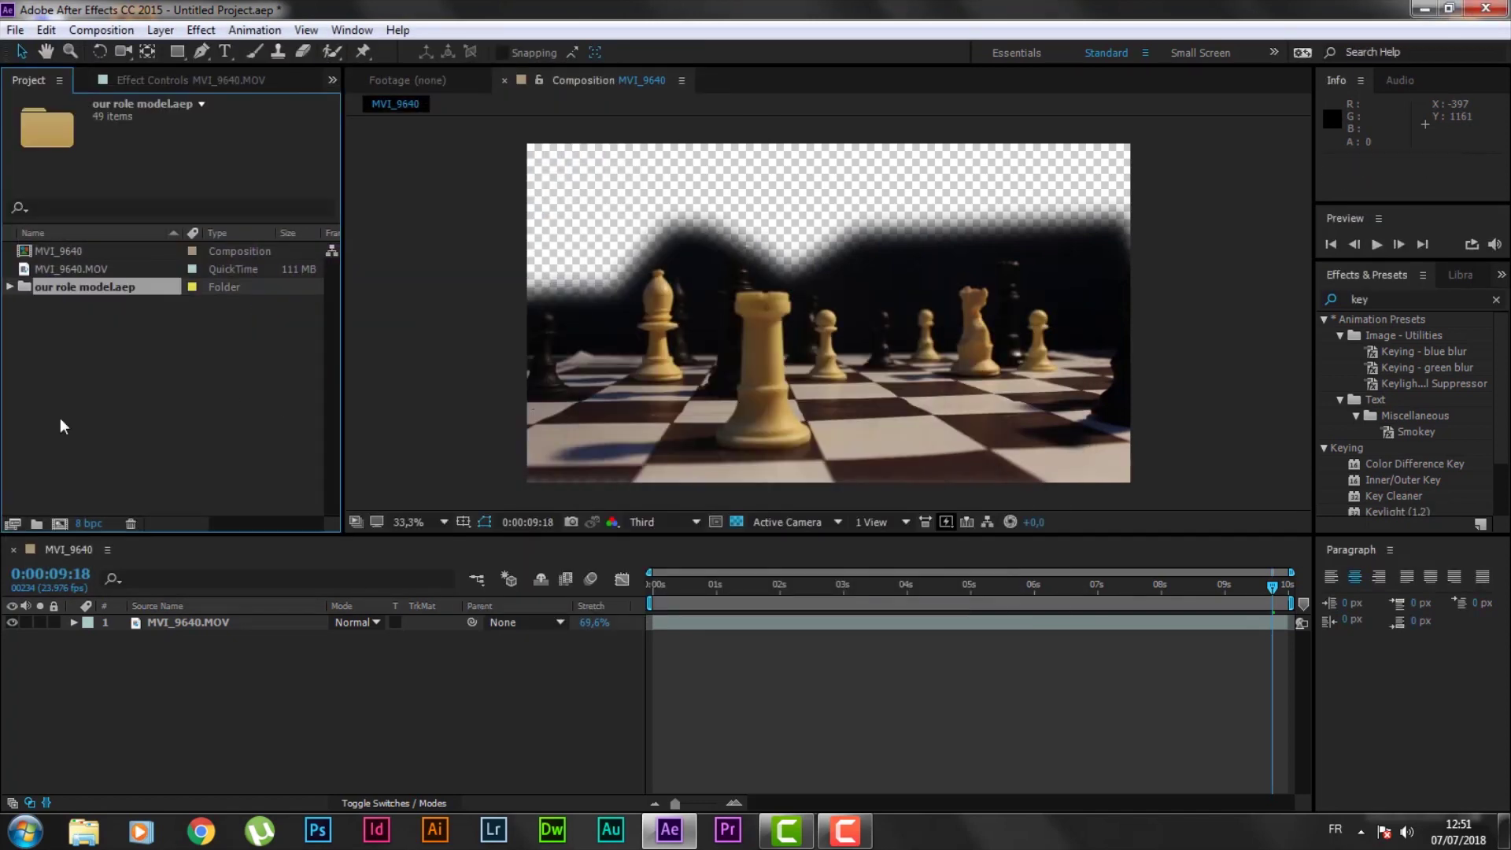
- Open the fondé composition from the imported our role model.aep folder
{"action": "left_click", "coordinate": [10, 286]}
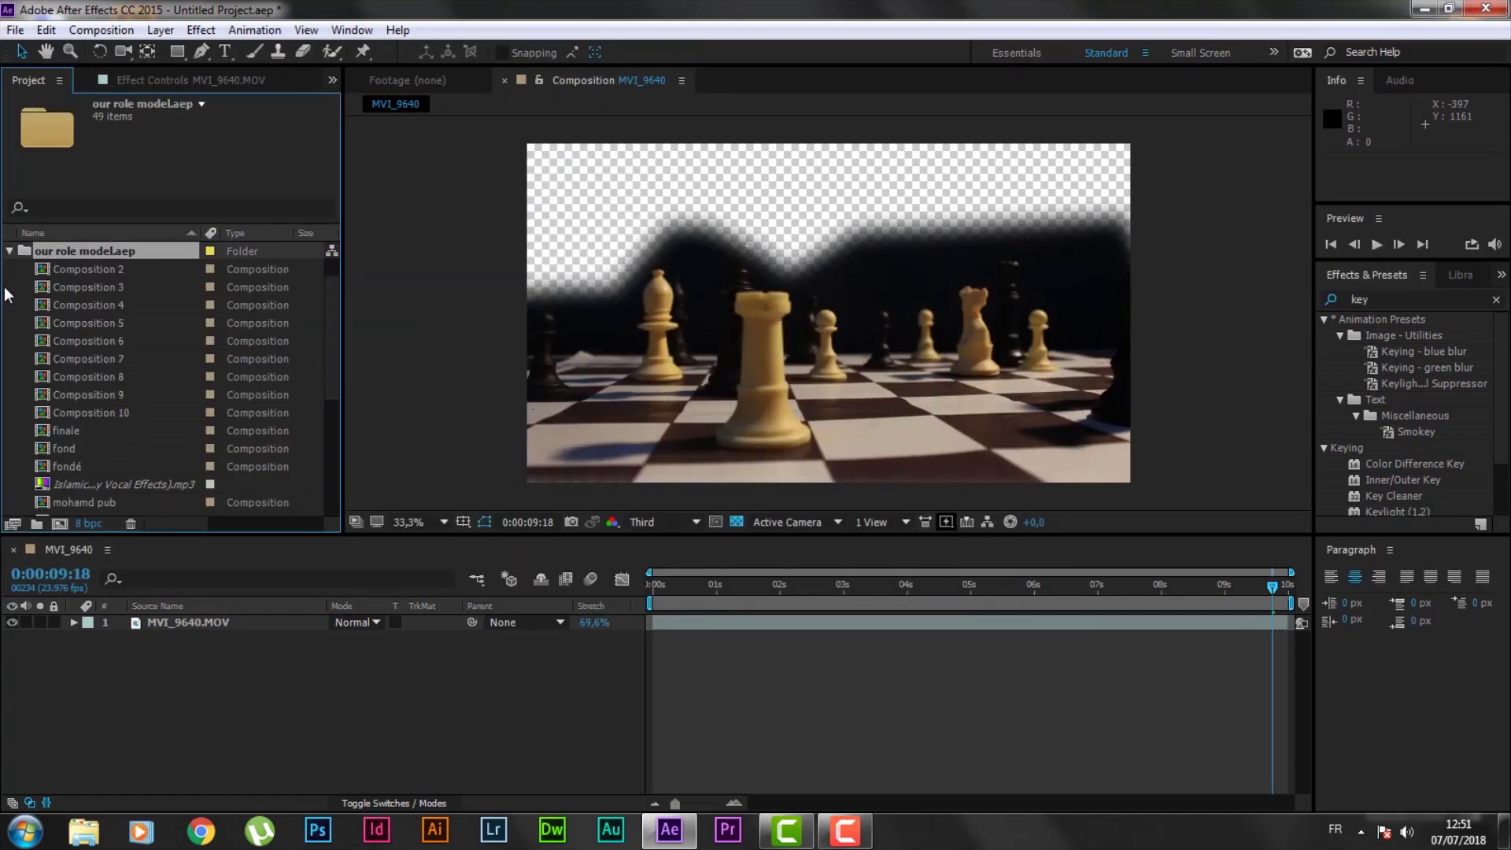
{"action": "left_click", "coordinate": [68, 465]}
{"action": "scroll", "coordinate": [65, 410], "scroll_direction": "down", "scroll_amount": 1}
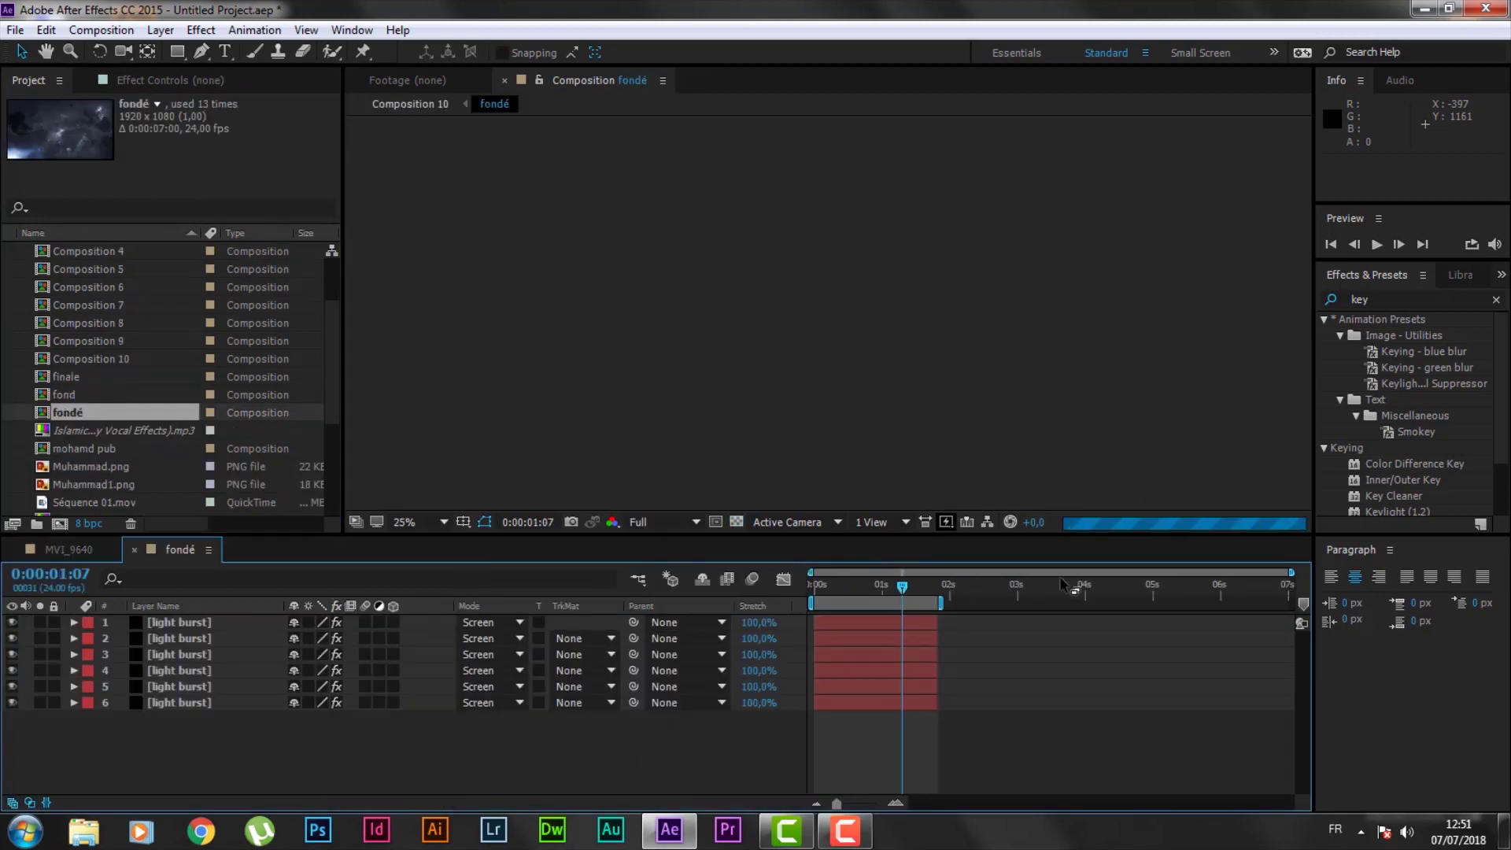
- Set the fondé composition's duration to 0:00:10:00 and extend its work area to the full length
{"action": "right_click", "coordinate": [70, 412]}
{"action": "left_click", "coordinate": [126, 428]}
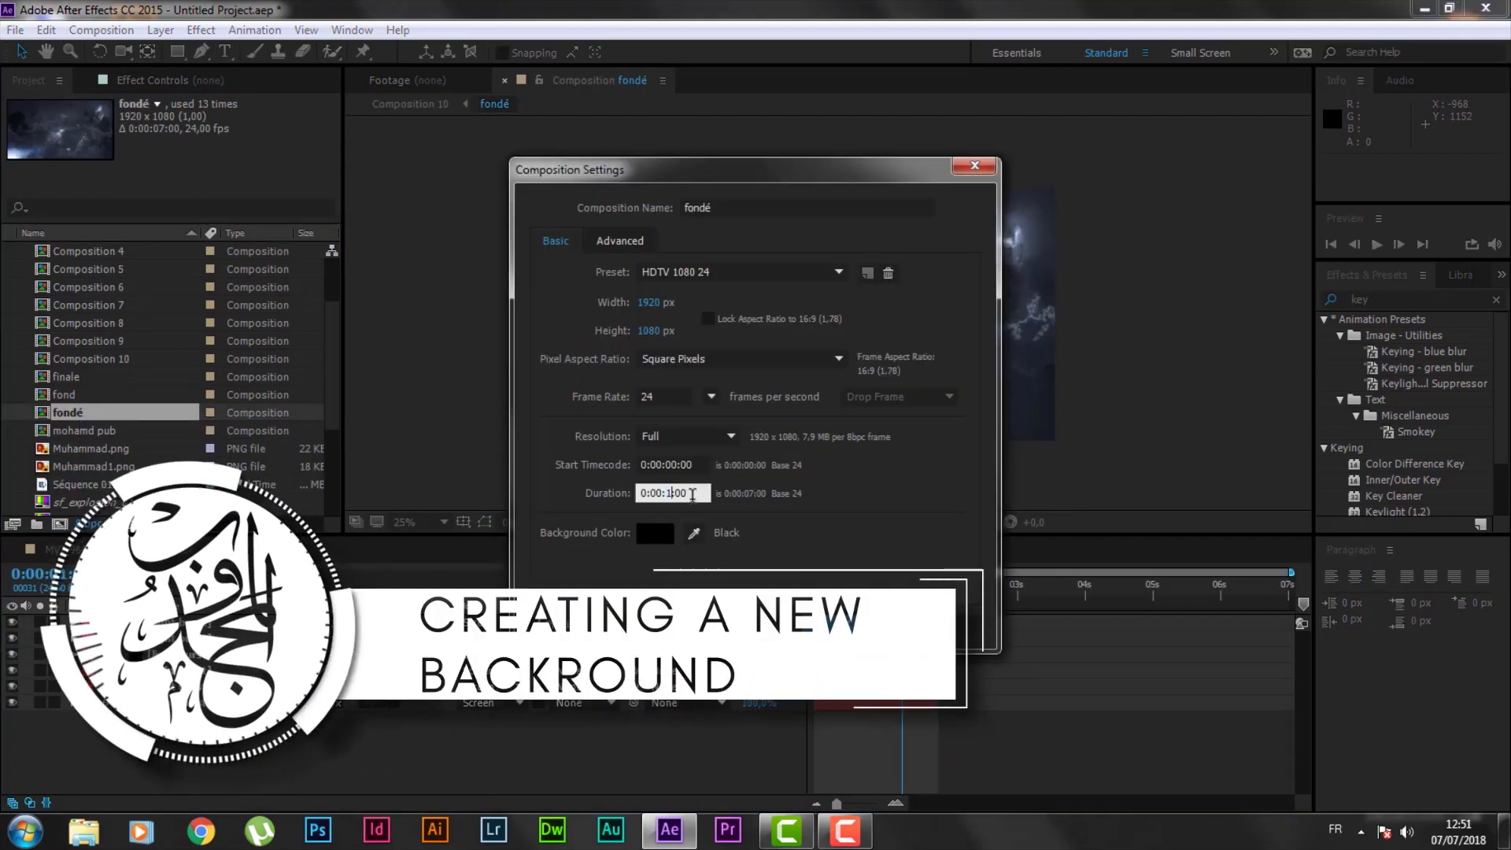
{"action": "type", "text": "1000"}
{"action": "key", "text": "Return"}
{"action": "left_click_drag", "start_coordinate": [938, 604], "coordinate": [1480, 604]}
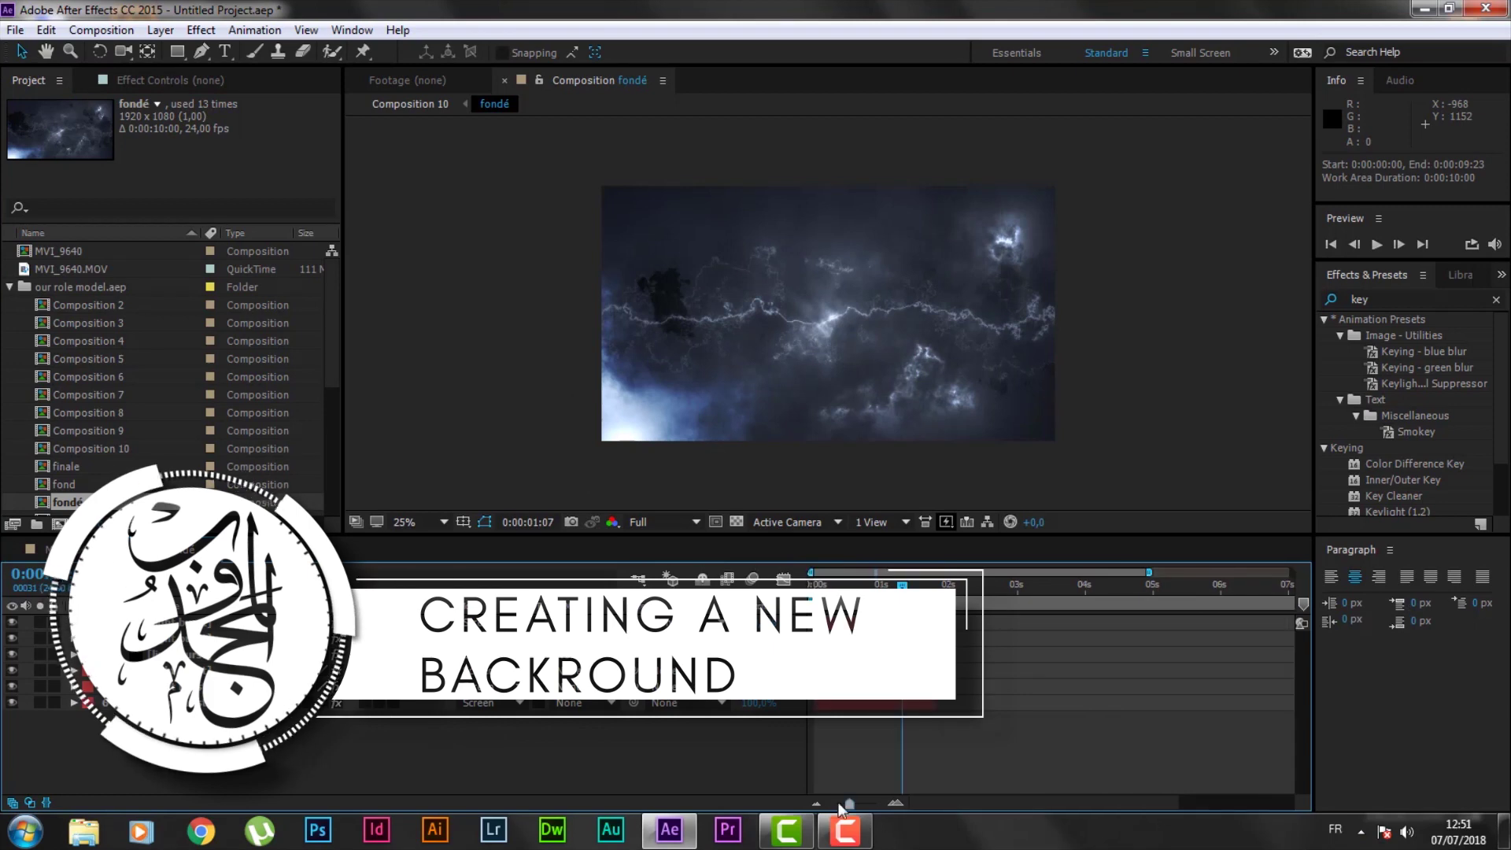
{"action": "left_click_drag", "start_coordinate": [849, 804], "coordinate": [826, 804]}
- Extend all six light burst layers to the end of the 10-second composition
{"action": "left_click", "coordinate": [882, 628]}
{"action": "left_click", "coordinate": [872, 639], "text": "ctrl"}
{"action": "left_click", "coordinate": [873, 655], "text": "ctrl"}
{"action": "left_click", "coordinate": [876, 671], "text": "ctrl"}
{"action": "left_click", "coordinate": [879, 688], "text": "ctrl"}
{"action": "left_click", "coordinate": [880, 702], "text": "ctrl"}
{"action": "left_click_drag", "start_coordinate": [901, 639], "coordinate": [1287, 635]}
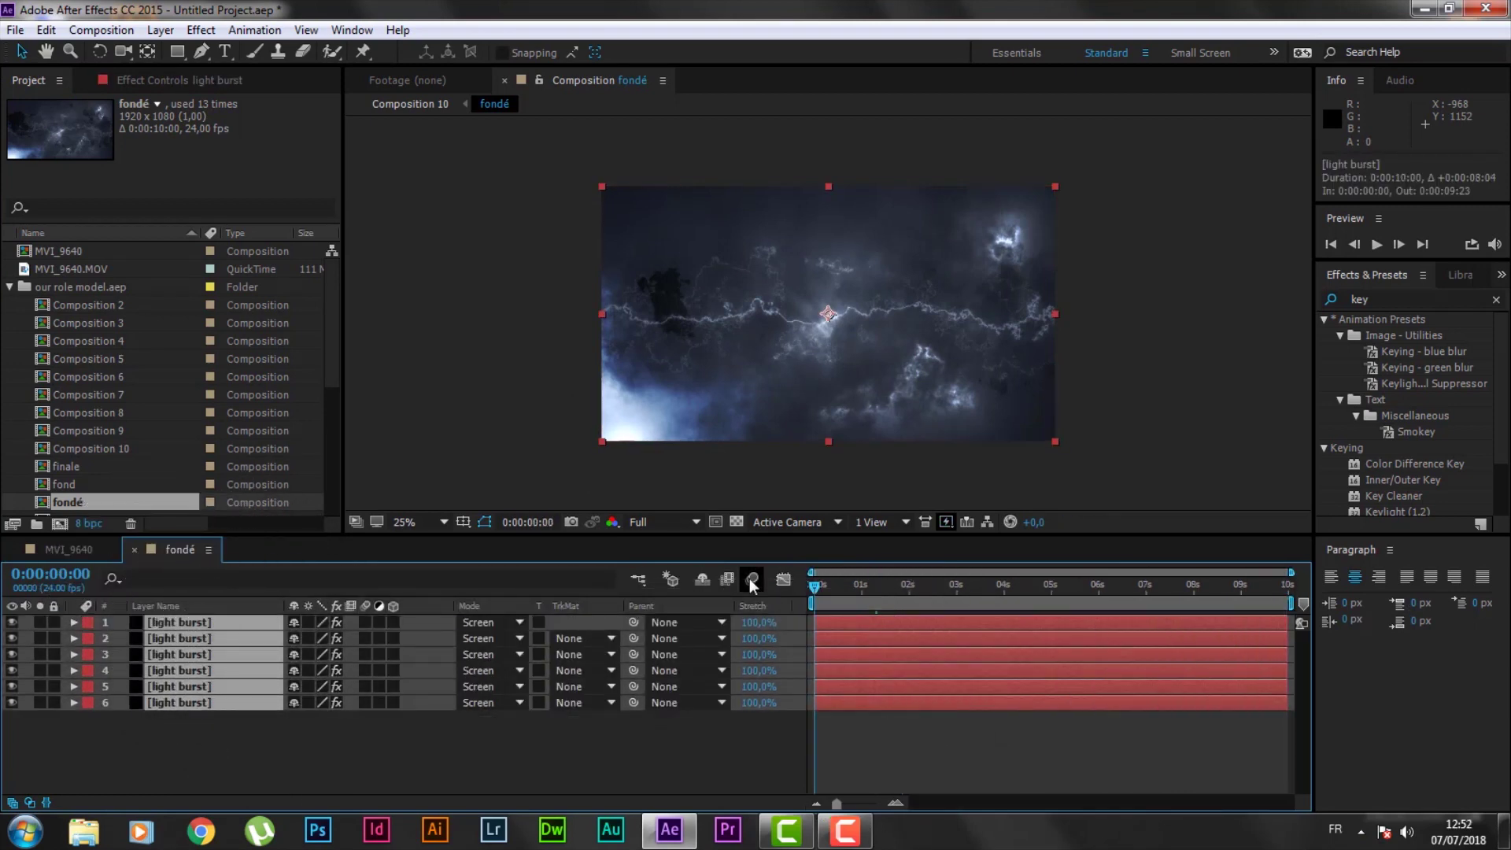
- At 0:00:00:00, keyframe Turbulent Displace on light burst layer 1 to Amount 315.7, Size 463 and on layer 2 to Amount 368.3, Size 315.3
{"action": "key", "text": "u"}
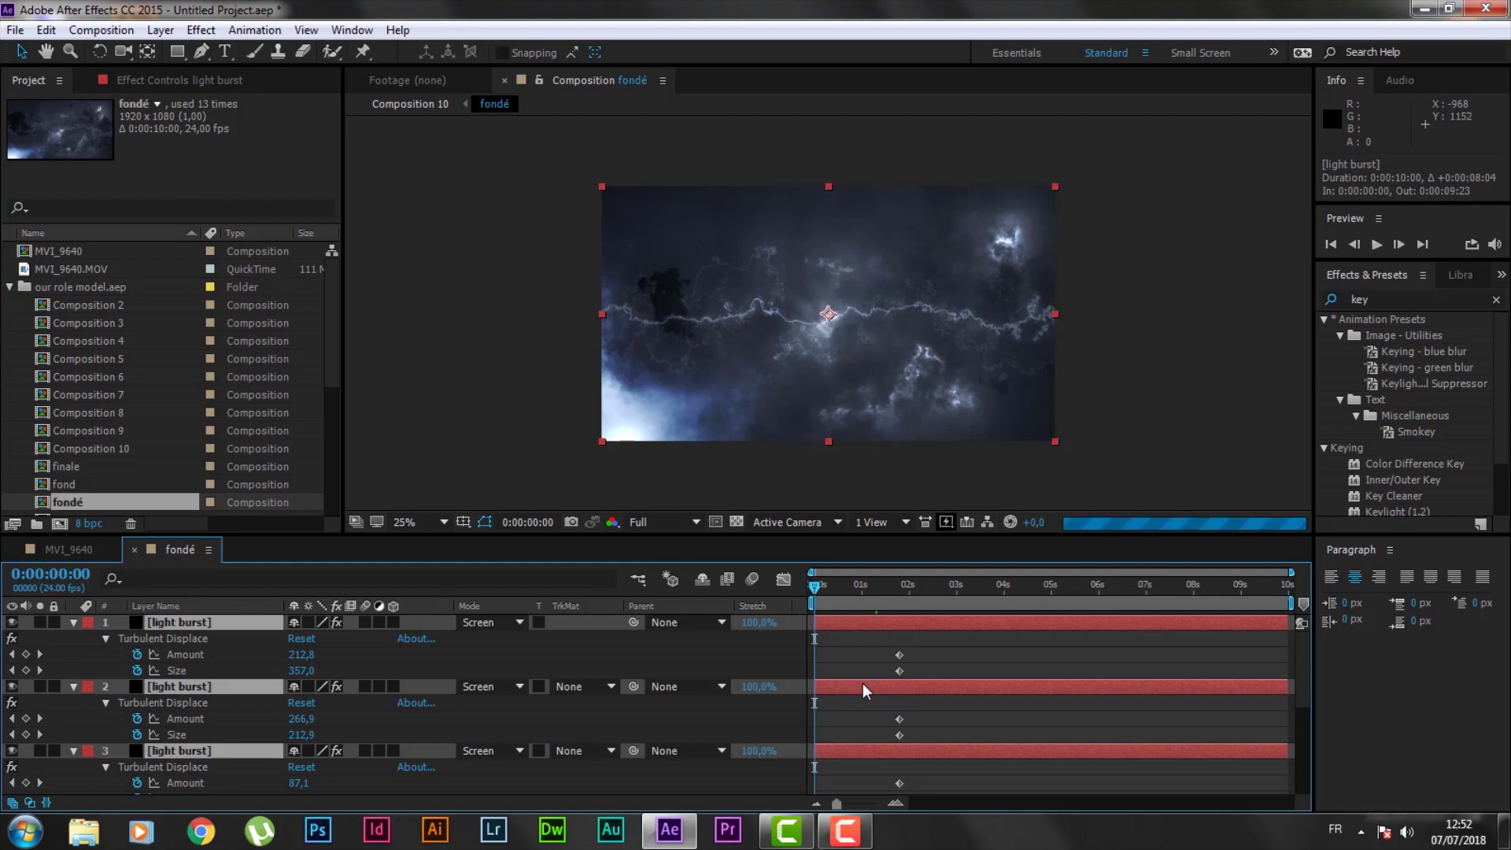
{"action": "left_click", "coordinate": [354, 667]}
{"action": "type", "text": "315.7"}
{"action": "key", "text": "Tab"}
{"action": "type", "text": "463"}
{"action": "key", "text": "Tab"}
{"action": "type", "text": "368.3"}
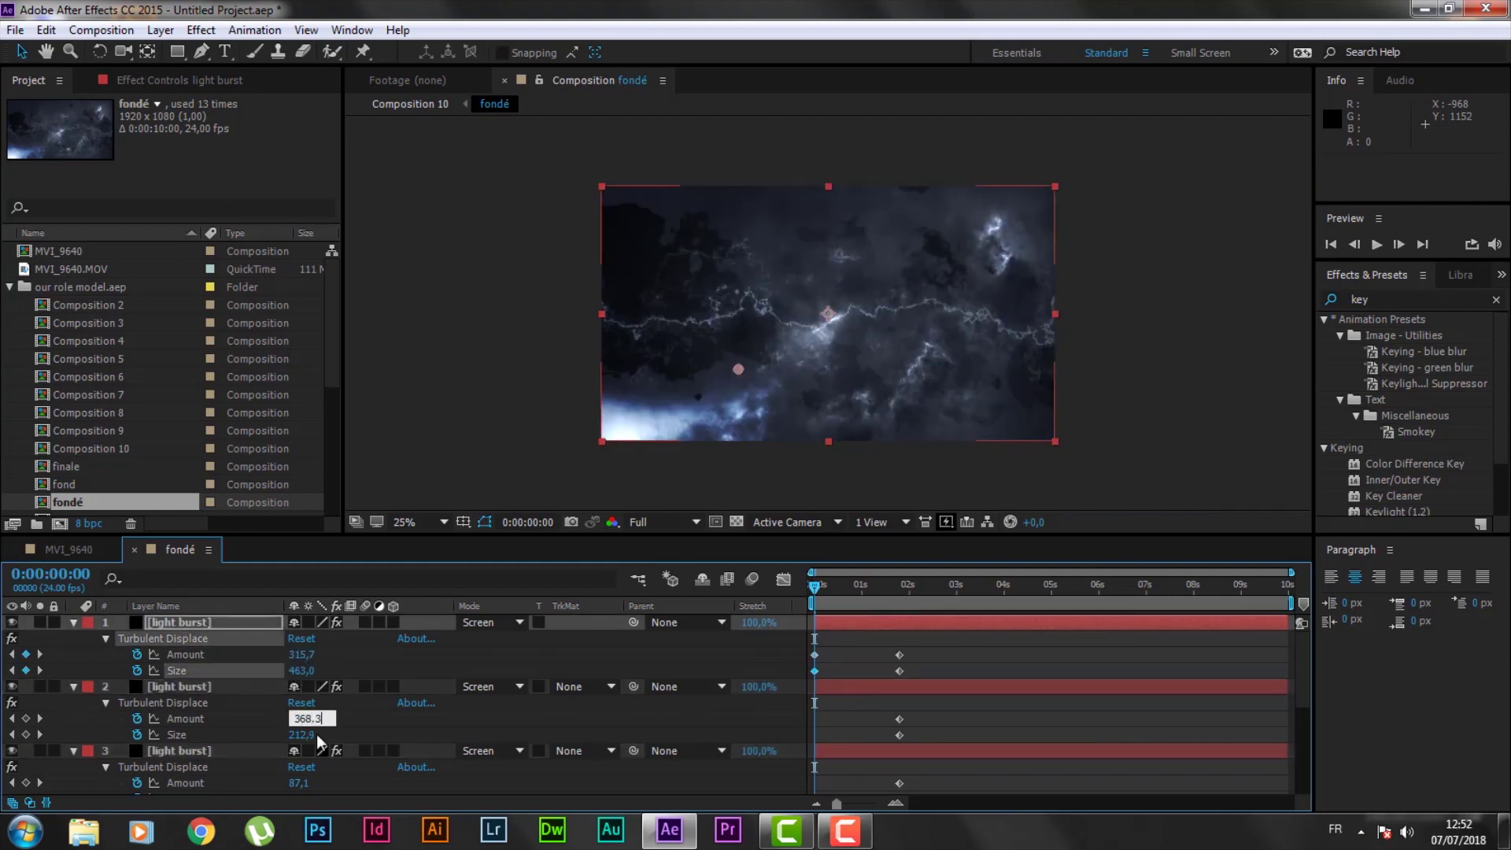
{"action": "key", "text": "Tab"}
{"action": "type", "text": "315.3"}
- Keyframe Turbulent Displace at the start of layer 3 to Amount 190, Size 219.6 and of layer 4 to Amount 457, Size 237
{"action": "key", "text": "Tab"}
{"action": "type", "text": "190"}
{"action": "key", "text": "Tab"}
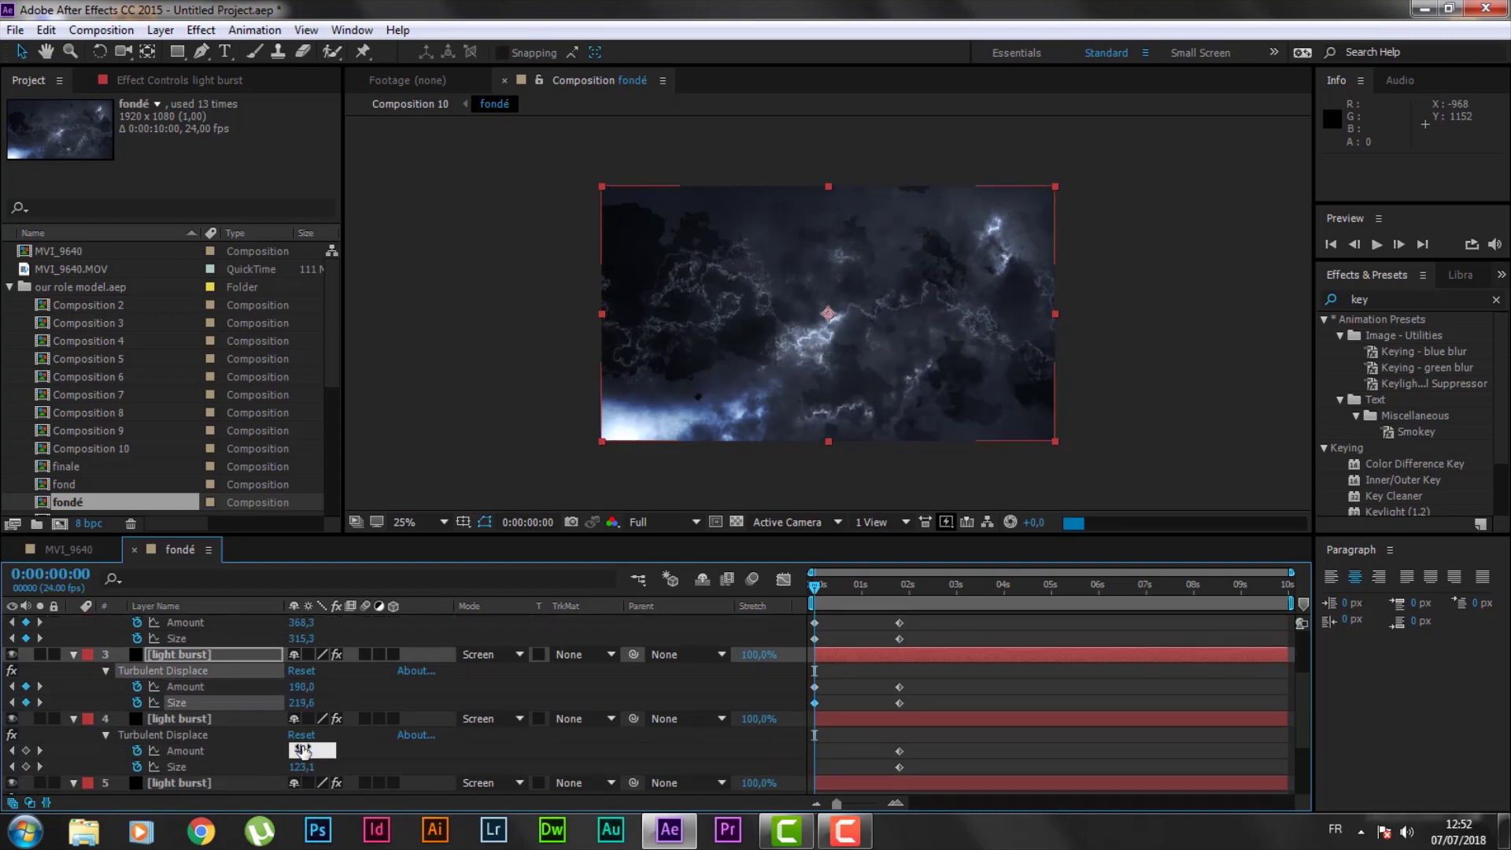
{"action": "type", "text": "457"}
{"action": "key", "text": "Tab"}
{"action": "type", "text": "237"}
{"action": "key", "text": "Tab"}
- Keyframe Turbulent Displace at the start of layer 5 to Amount 400, Size 327.5, and layer 6 to Amount 177 with a new Size
{"action": "type", "text": "400"}
{"action": "key", "text": "Tab"}
{"action": "type", "text": "327.5"}
{"action": "key", "text": "Tab"}
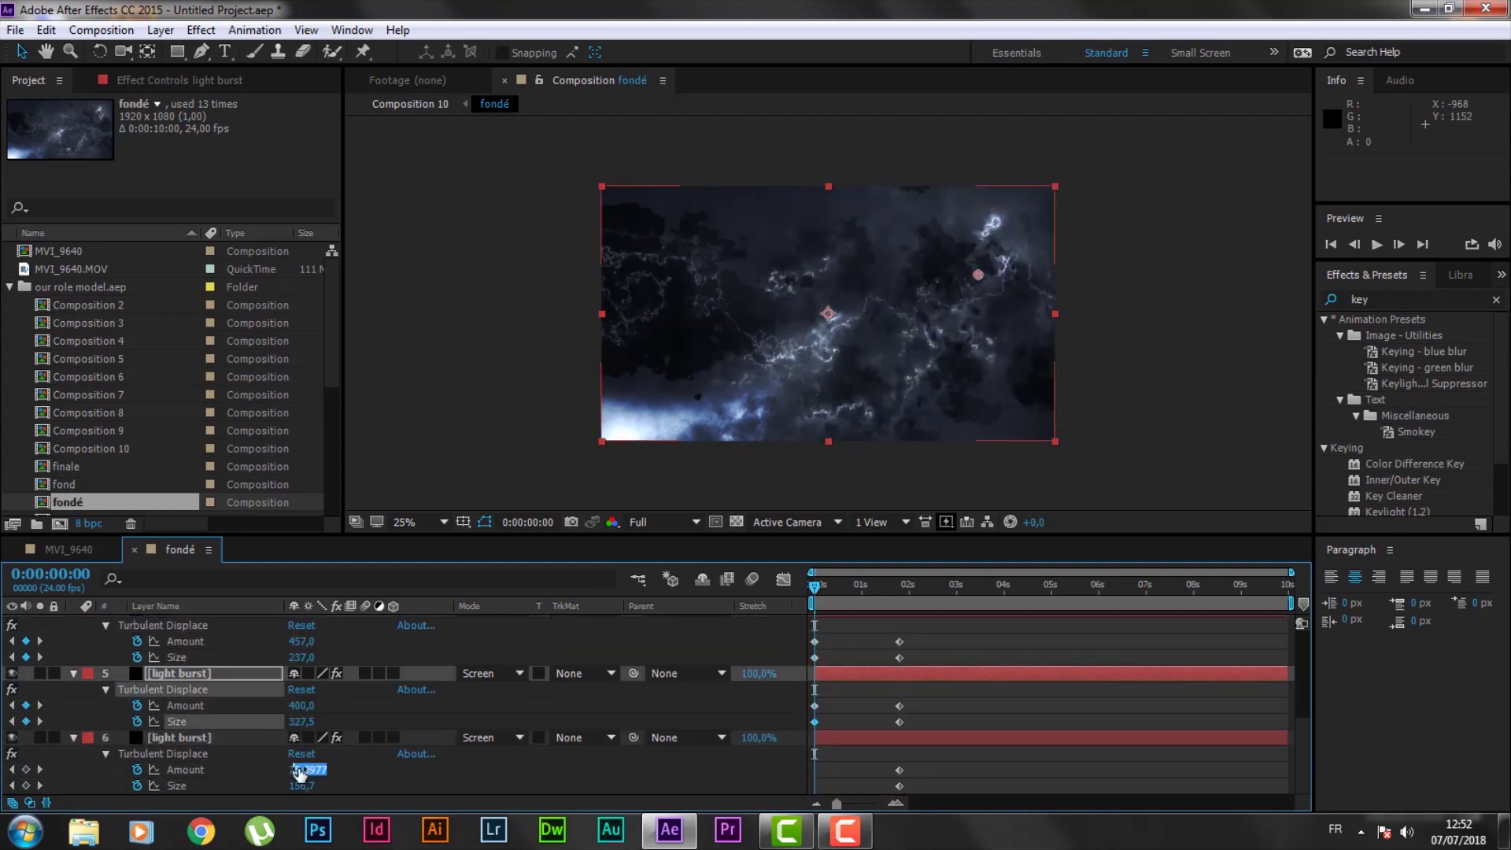
{"action": "type", "text": "400"}
{"action": "key", "text": "Tab"}
{"action": "type", "text": "300"}
- Delete the old keyframes just before two seconds and set layer 1's displacement Amount to 145 at 0:00:09:23
{"action": "left_click_drag", "start_coordinate": [905, 790], "coordinate": [1289, 587]}
{"action": "key", "text": "Delete"}
{"action": "left_click", "coordinate": [303, 655]}
{"action": "type", "text": "145"}
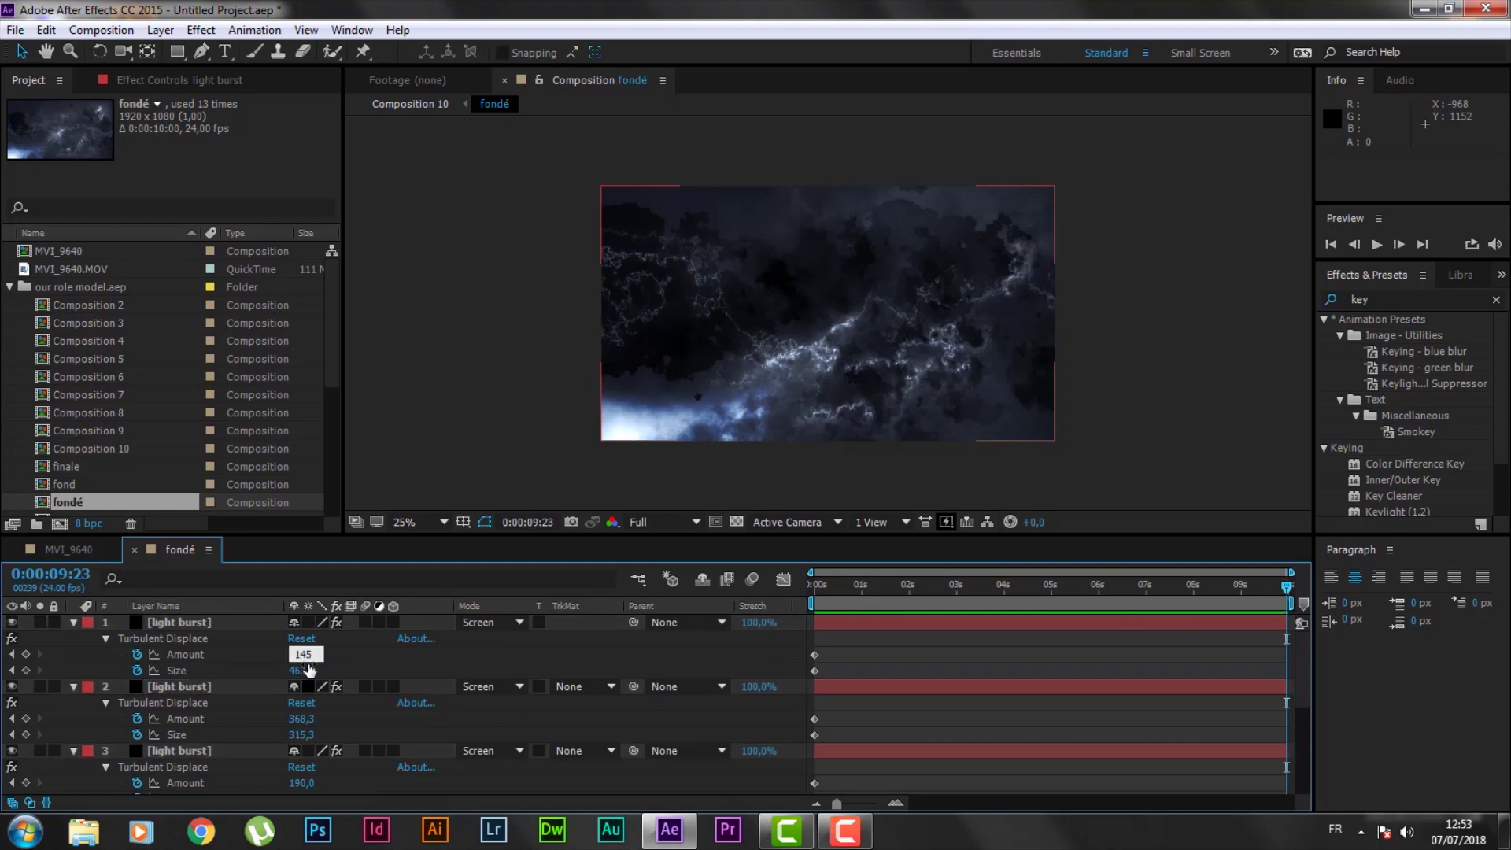
- Keyframe the end displacement values through layer 5, giving layer 4 Amount 402, Size 202 and layer 5 Amount 190, Size 202
{"action": "left_click", "coordinate": [307, 671]}
{"action": "left_click", "coordinate": [303, 719]}
{"action": "left_click", "coordinate": [303, 735]}
{"action": "left_click", "coordinate": [307, 750]}
{"action": "type", "text": "402202190"}
{"action": "left_click", "coordinate": [304, 736]}
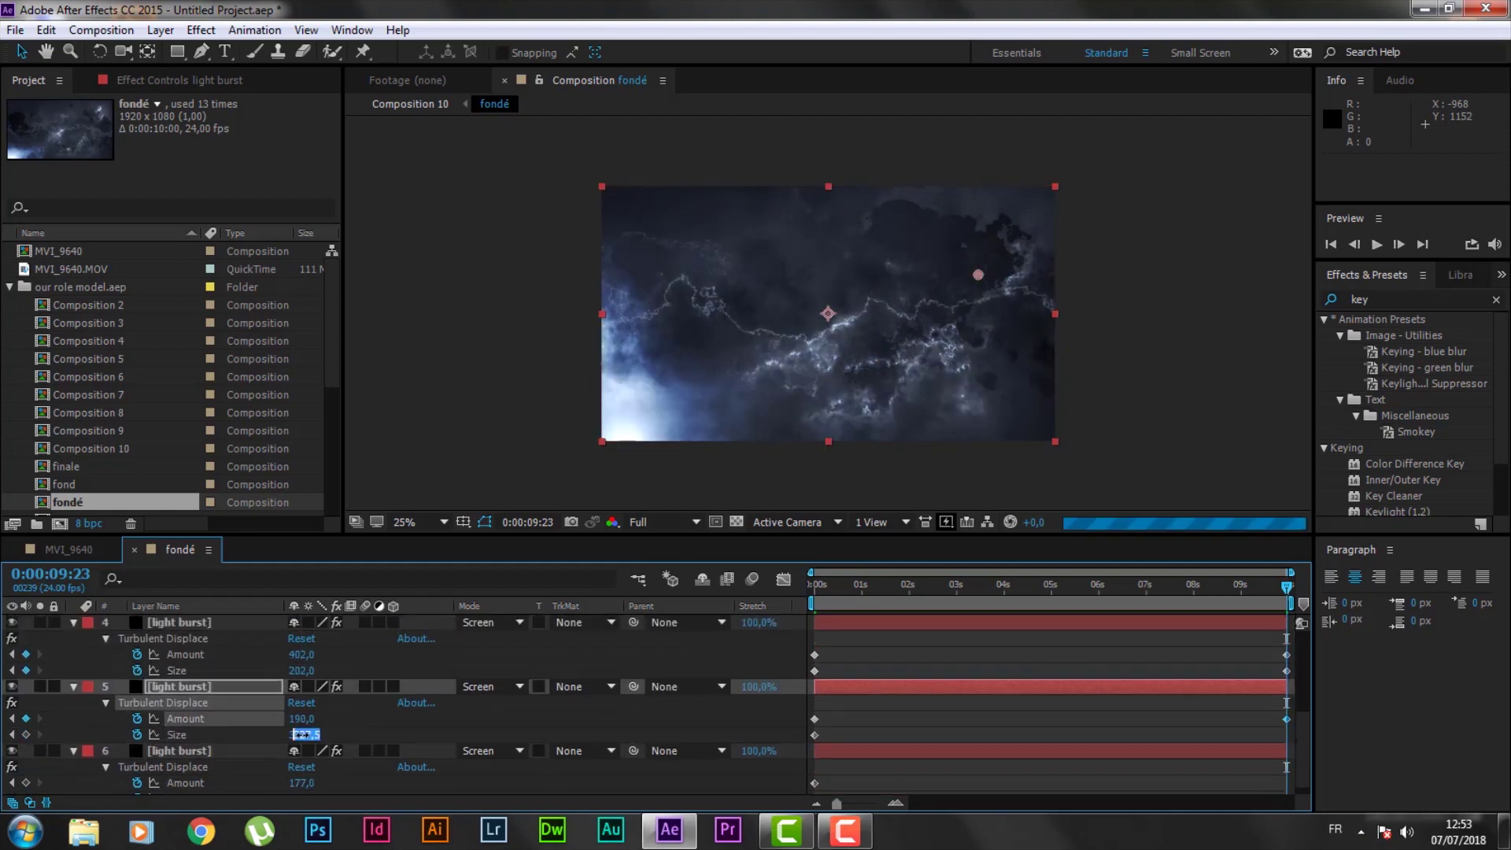
{"action": "type", "text": "202"}
- Set layer 6's end displacement to Amount 141 and Size 212, and preview the background animation
{"action": "scroll", "coordinate": [351, 740], "scroll_direction": "down", "scroll_amount": 2}
{"action": "left_click", "coordinate": [305, 771]}
{"action": "type", "text": "141"}
{"action": "left_click", "coordinate": [303, 786]}
{"action": "type", "text": "212"}
{"action": "left_click_drag", "start_coordinate": [1075, 589], "coordinate": [972, 590]}
{"action": "key", "text": "space"}
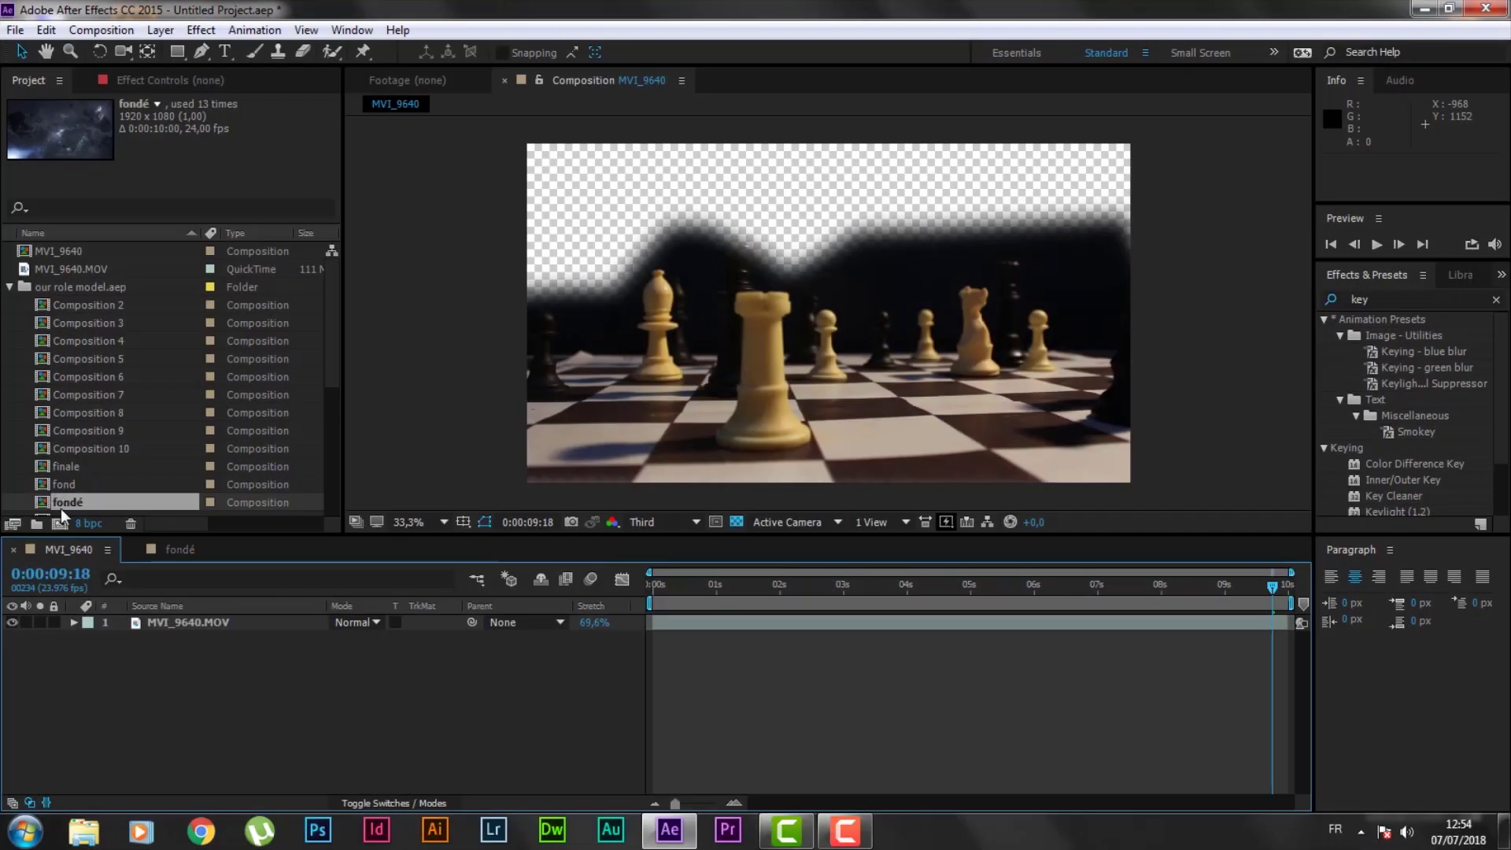
- Place the fondé composition beneath MVI_9640.MOV in the MVI_9640 composition and set its Rotation to 180°
{"action": "left_click_drag", "start_coordinate": [60, 509], "coordinate": [139, 641]}
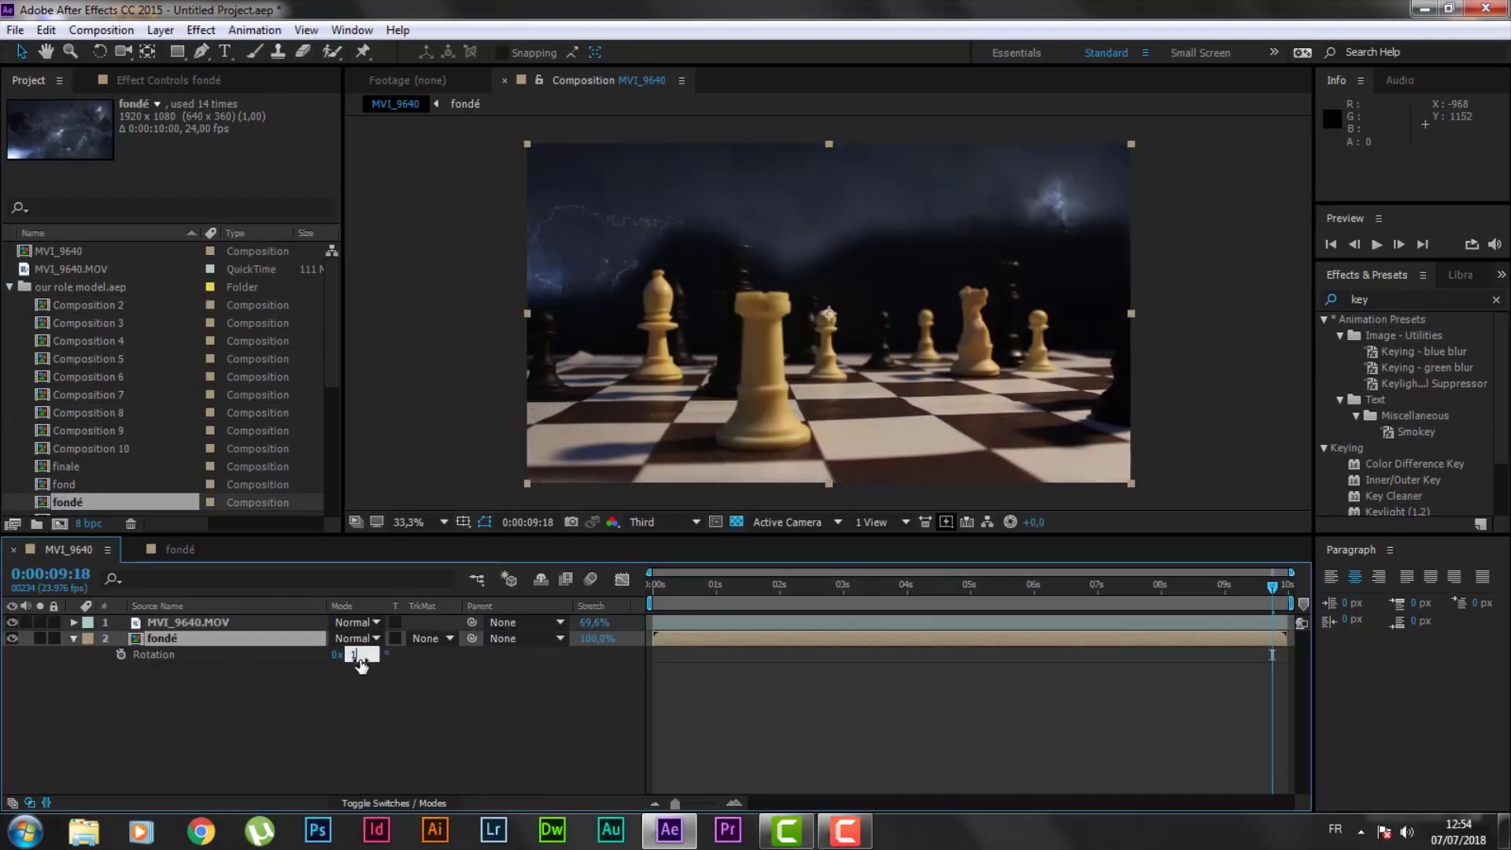
{"action": "type", "text": "180"}
{"action": "key", "text": "Return"}
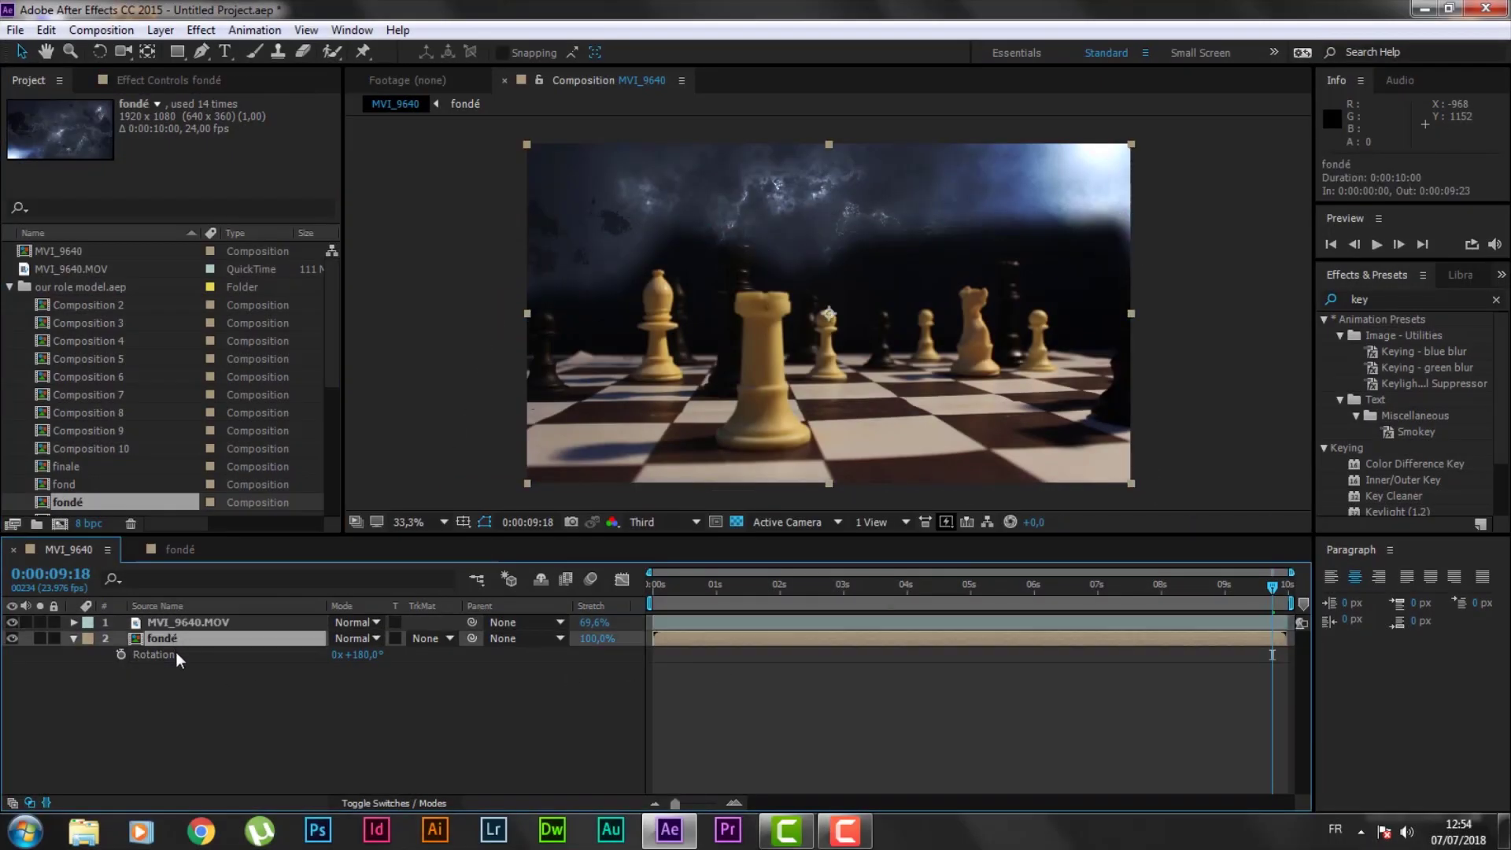
- Copy the glow and teint layers from the fond composition into MVI_9640, placing them between the footage and fondé
{"action": "double_click", "coordinate": [74, 483]}
{"action": "left_click", "coordinate": [204, 751]}
{"action": "left_click", "coordinate": [158, 767], "text": "shift"}
{"action": "left_click", "coordinate": [84, 551]}
{"action": "key", "text": "ctrl+v"}
{"action": "left_click_drag", "start_coordinate": [170, 639], "coordinate": [165, 661]}
- Remove the Courbes 2 effect from the teint layer and review its remaining effects
{"action": "left_click", "coordinate": [165, 731]}
{"action": "double_click", "coordinate": [166, 654]}
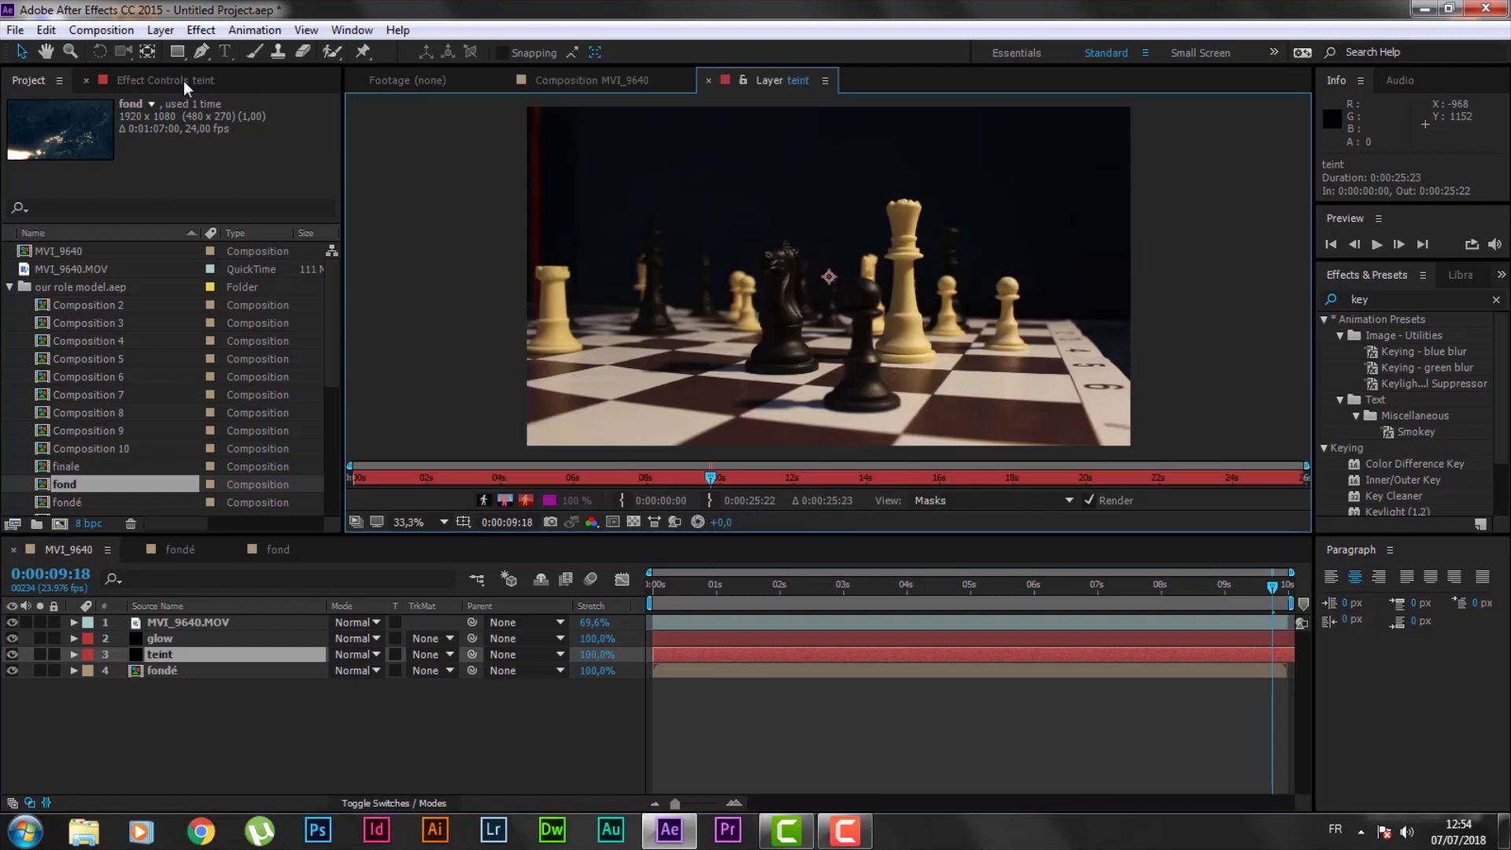
{"action": "left_click", "coordinate": [183, 81]}
{"action": "left_click", "coordinate": [592, 80]}
{"action": "scroll", "coordinate": [19, 358], "scroll_direction": "down", "scroll_amount": 10}
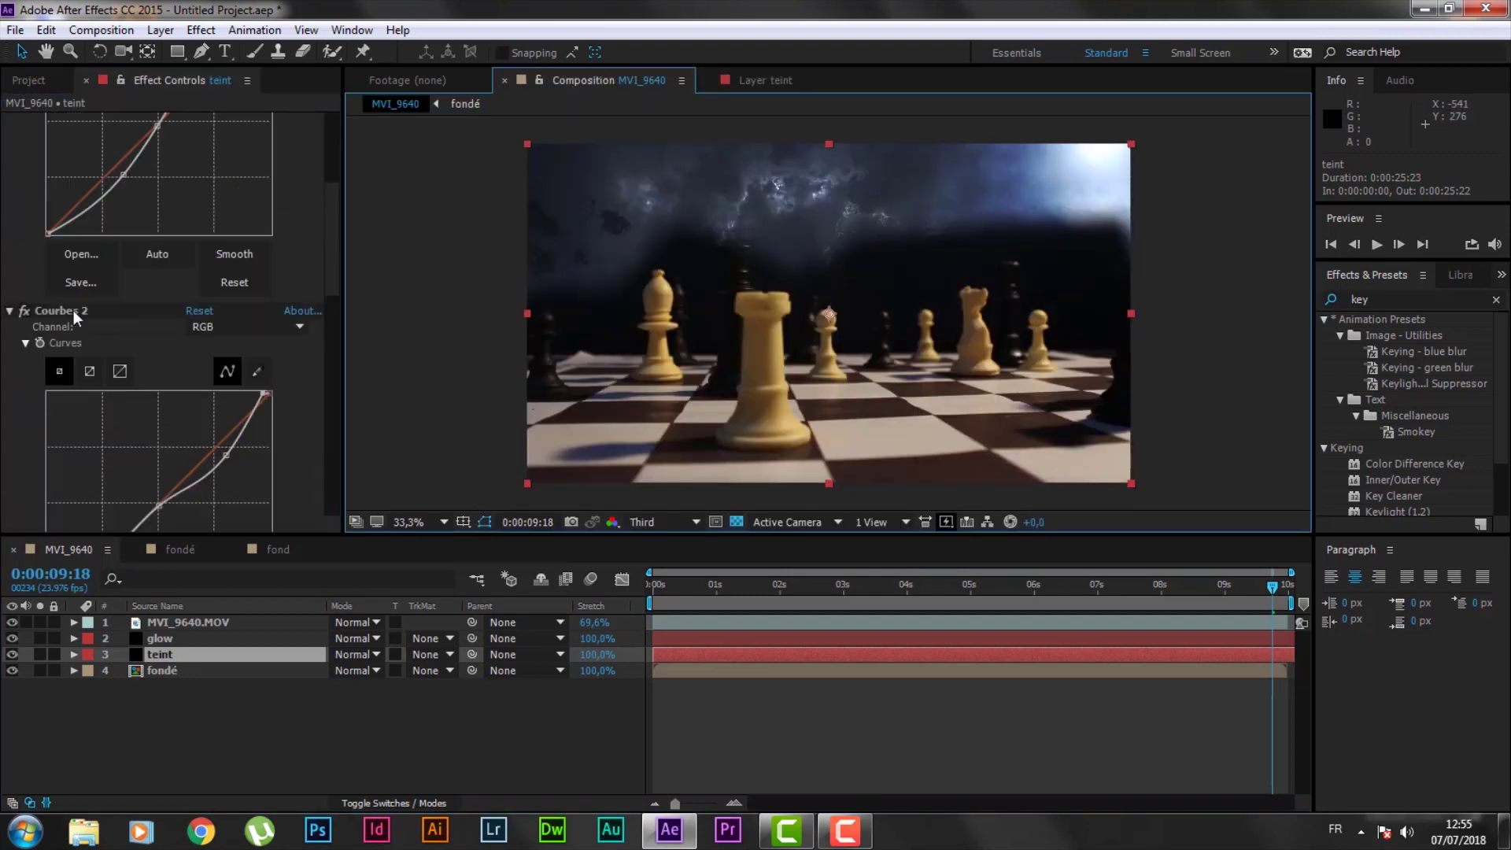
{"action": "key", "text": "Delete"}
{"action": "scroll", "coordinate": [112, 333], "scroll_direction": "down", "scroll_amount": 5}
{"action": "scroll", "coordinate": [111, 333], "scroll_direction": "up", "scroll_amount": 5}
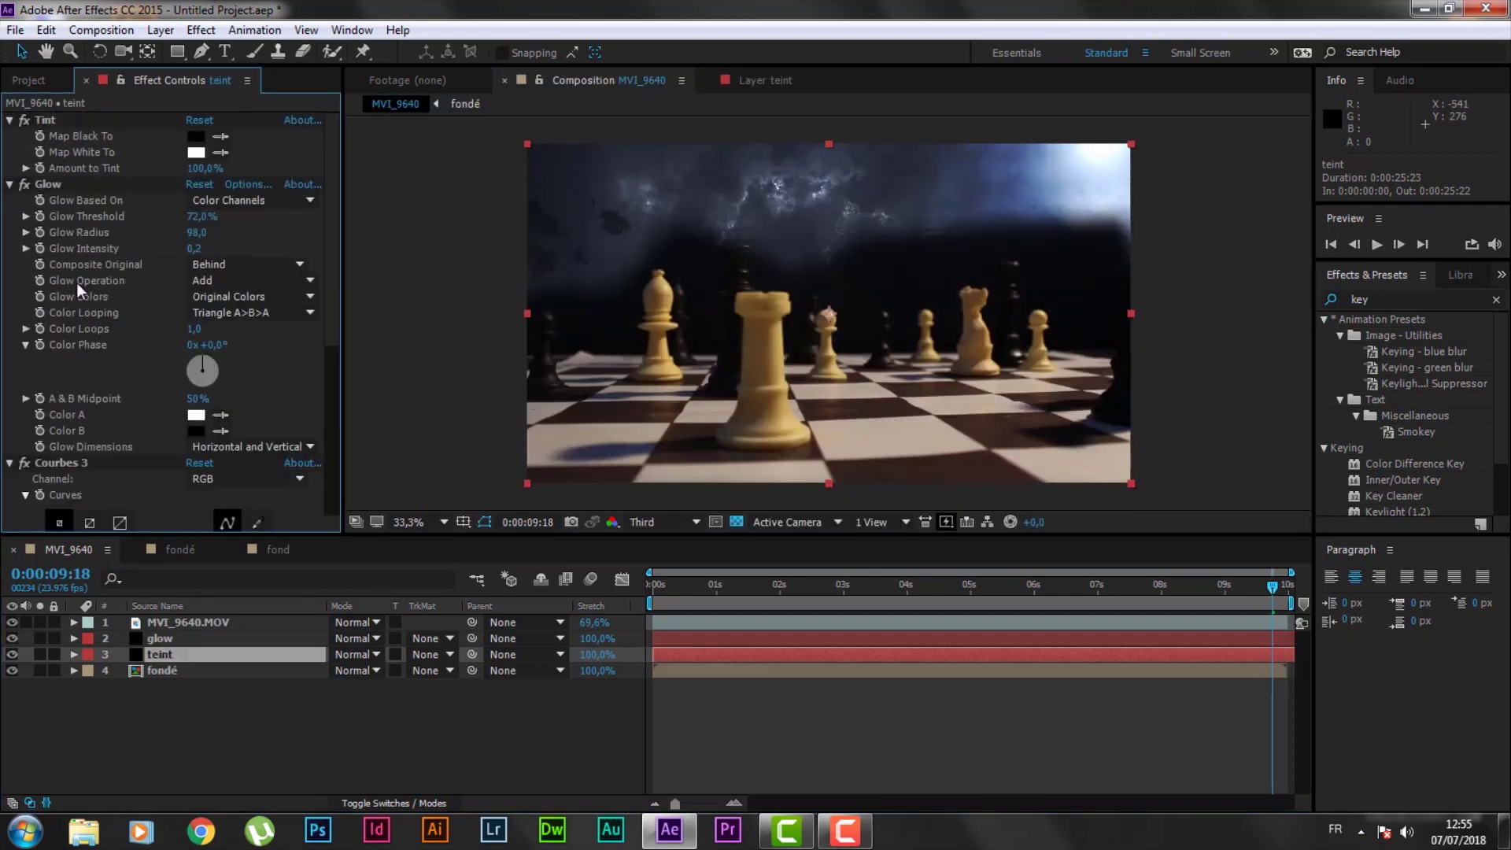
{"action": "scroll", "coordinate": [78, 282], "scroll_direction": "down", "scroll_amount": 5}
- Delete the Lueur diffuse 2 effect from the glow layer, keeping its Glow effect
{"action": "left_click", "coordinate": [160, 641]}
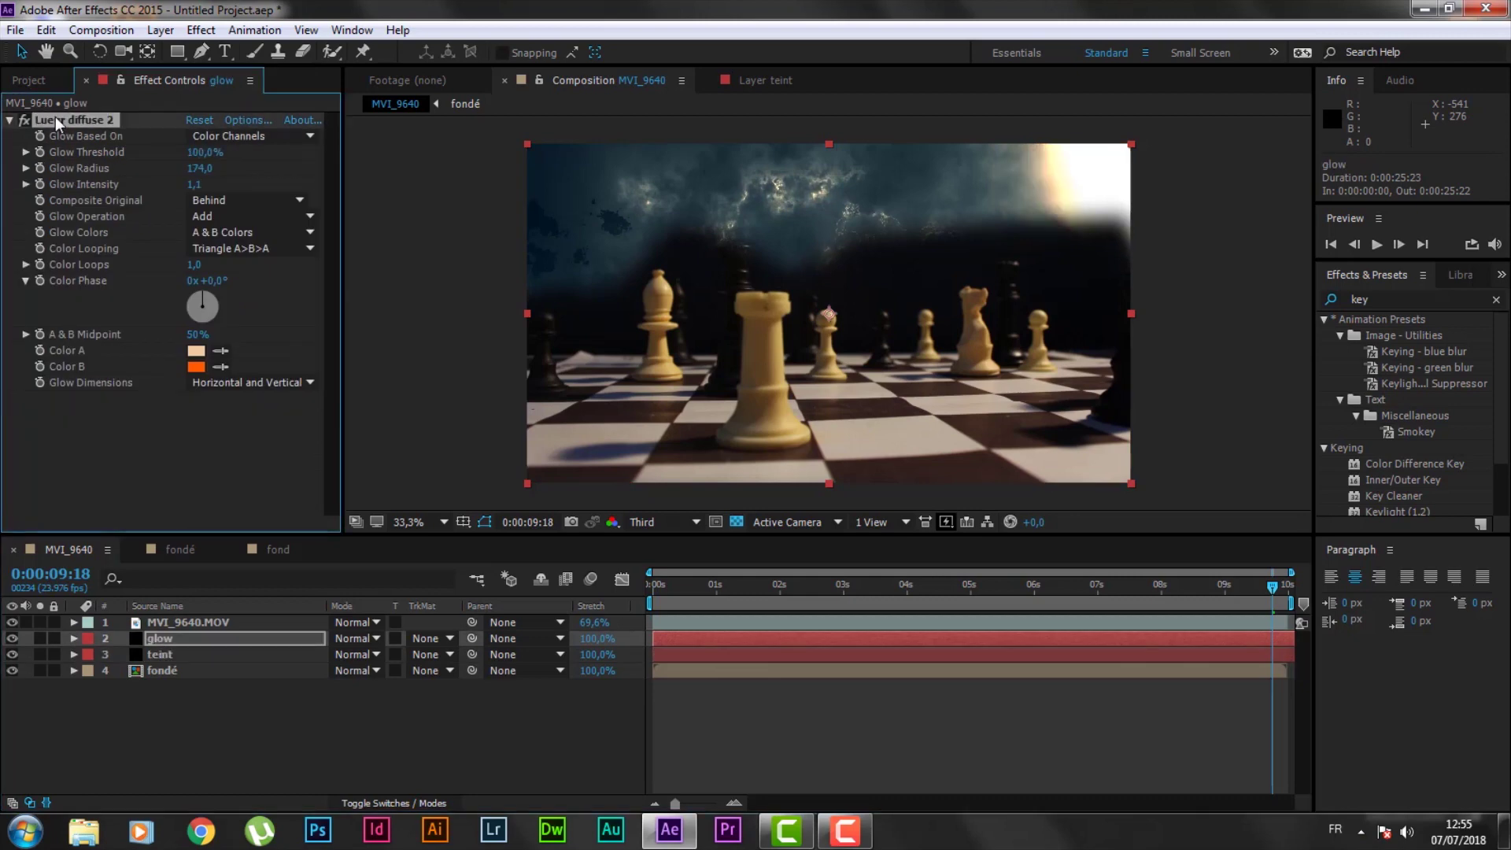
{"action": "scroll", "coordinate": [67, 273], "scroll_direction": "down", "scroll_amount": 2}
{"action": "left_click", "coordinate": [41, 317]}
{"action": "key", "text": "Delete"}
- Set the Glow effect's Color A to white (FFFFFF) and Color B to a fully desaturated shade
{"action": "left_click", "coordinate": [196, 351]}
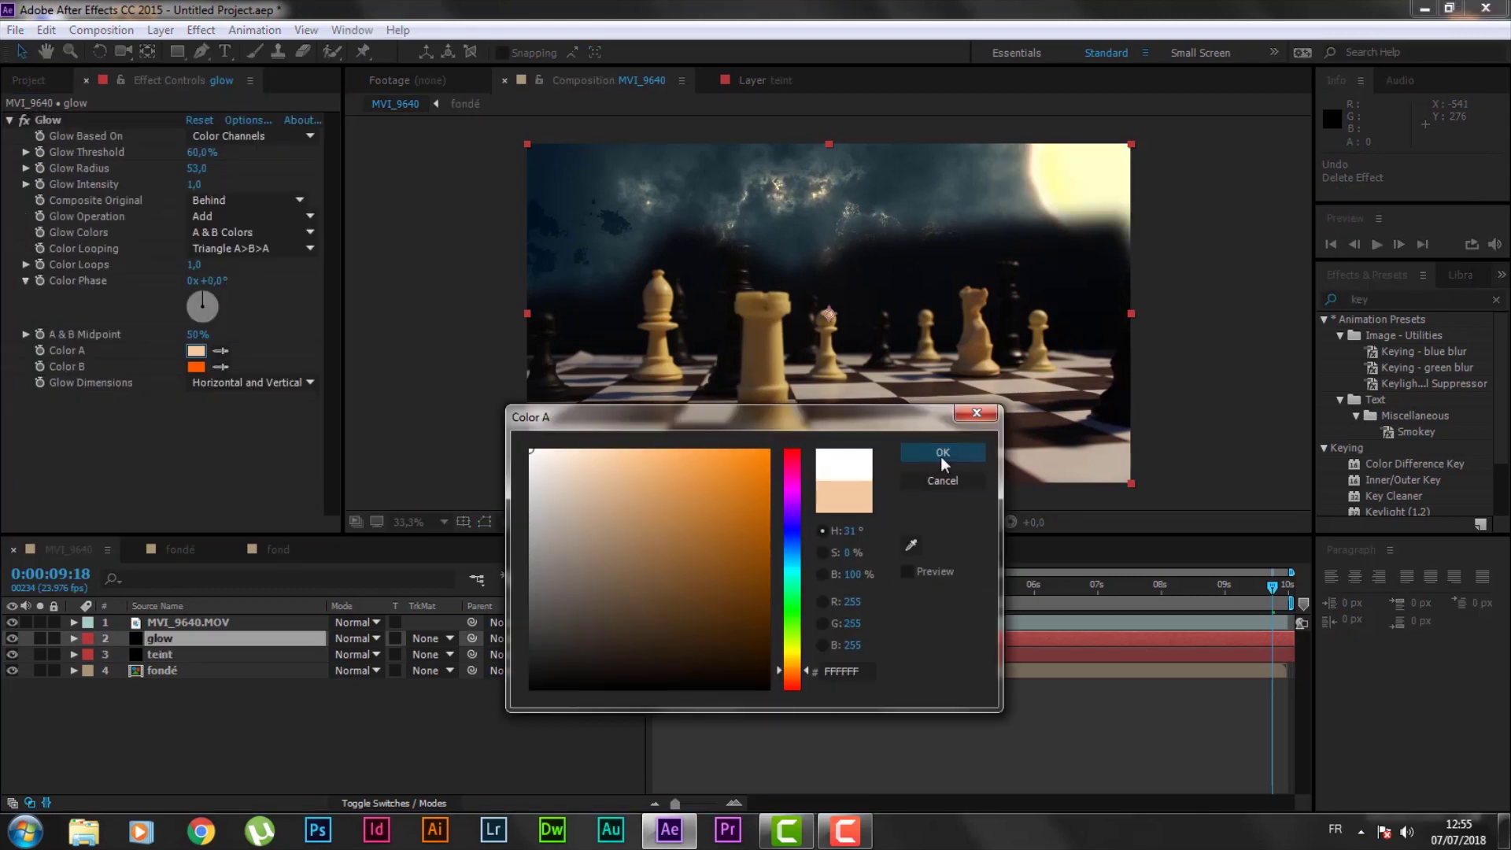
{"action": "left_click", "coordinate": [942, 452]}
{"action": "left_click", "coordinate": [196, 367]}
{"action": "left_click_drag", "start_coordinate": [544, 554], "coordinate": [416, 553]}
{"action": "left_click", "coordinate": [902, 459]}
- Apply a Curves effect to the MVI_9640.MOV footage layer
{"action": "left_click", "coordinate": [236, 654]}
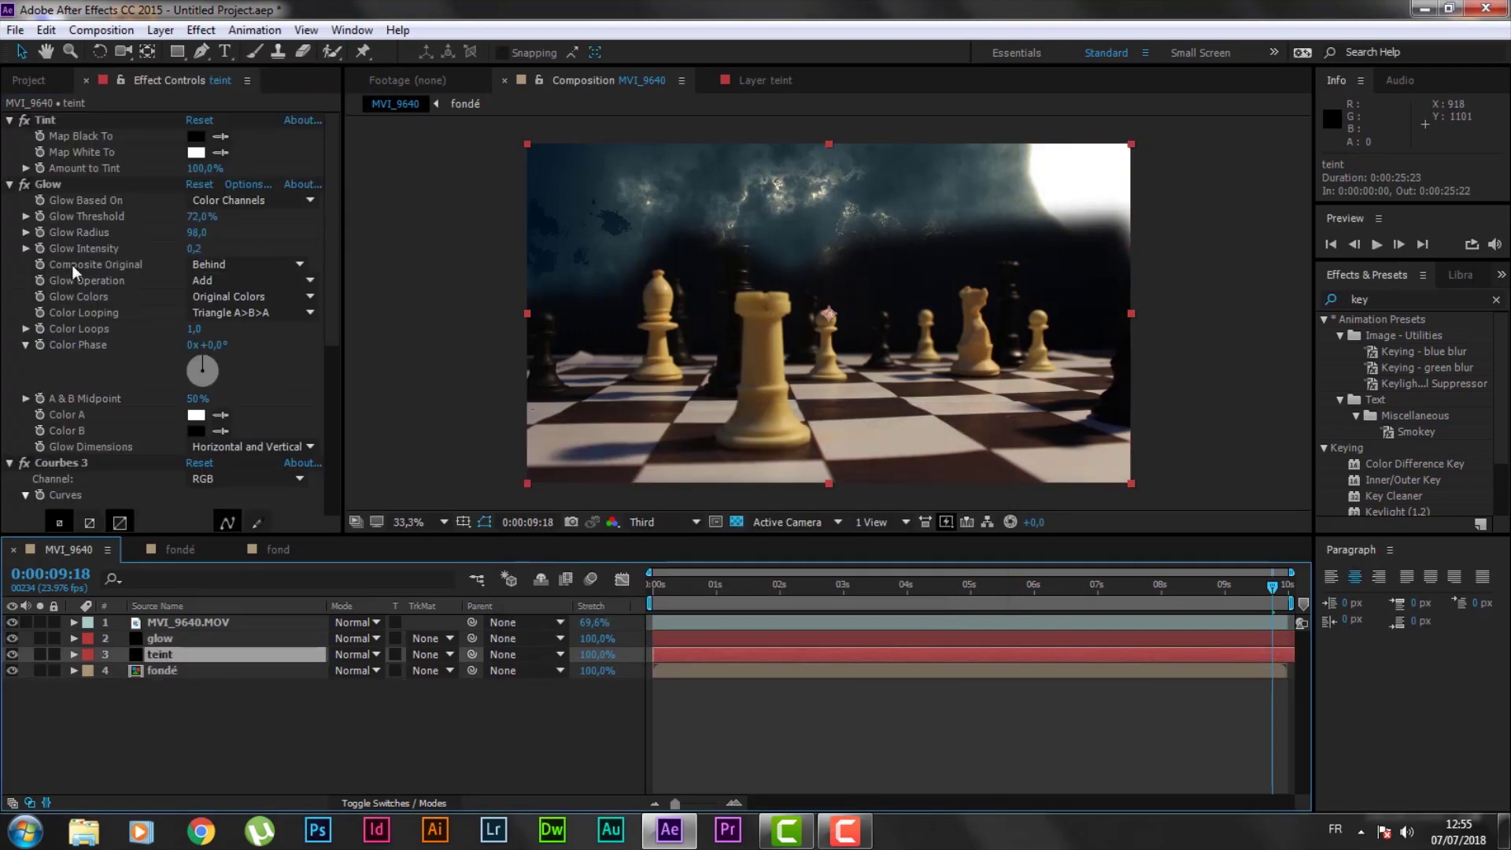
{"action": "scroll", "coordinate": [105, 341], "scroll_direction": "down", "scroll_amount": 3}
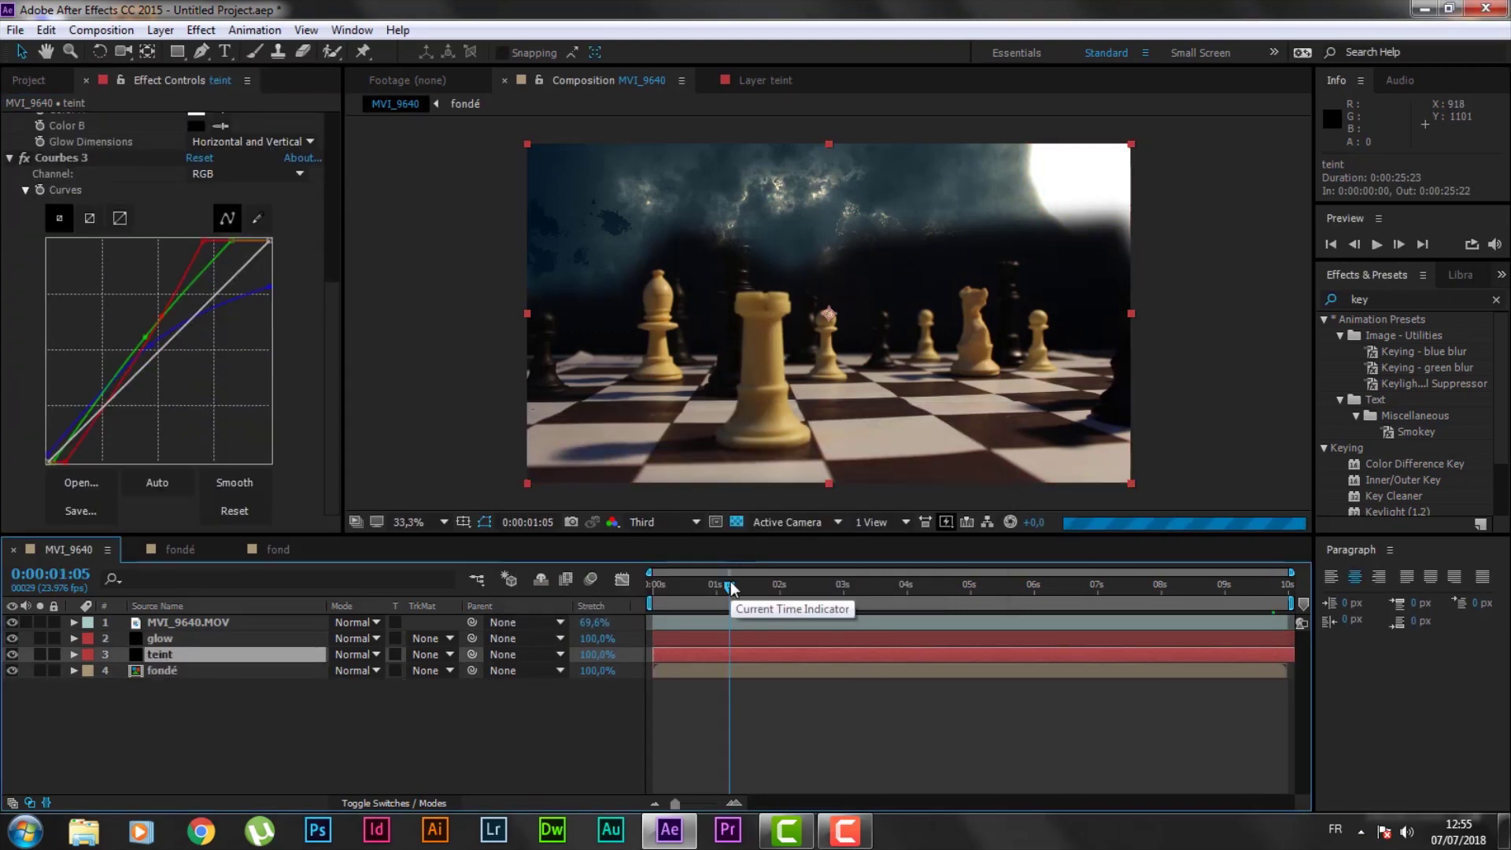
{"action": "left_click", "coordinate": [214, 623]}
{"action": "scroll", "coordinate": [177, 411], "scroll_direction": "down", "scroll_amount": 1}
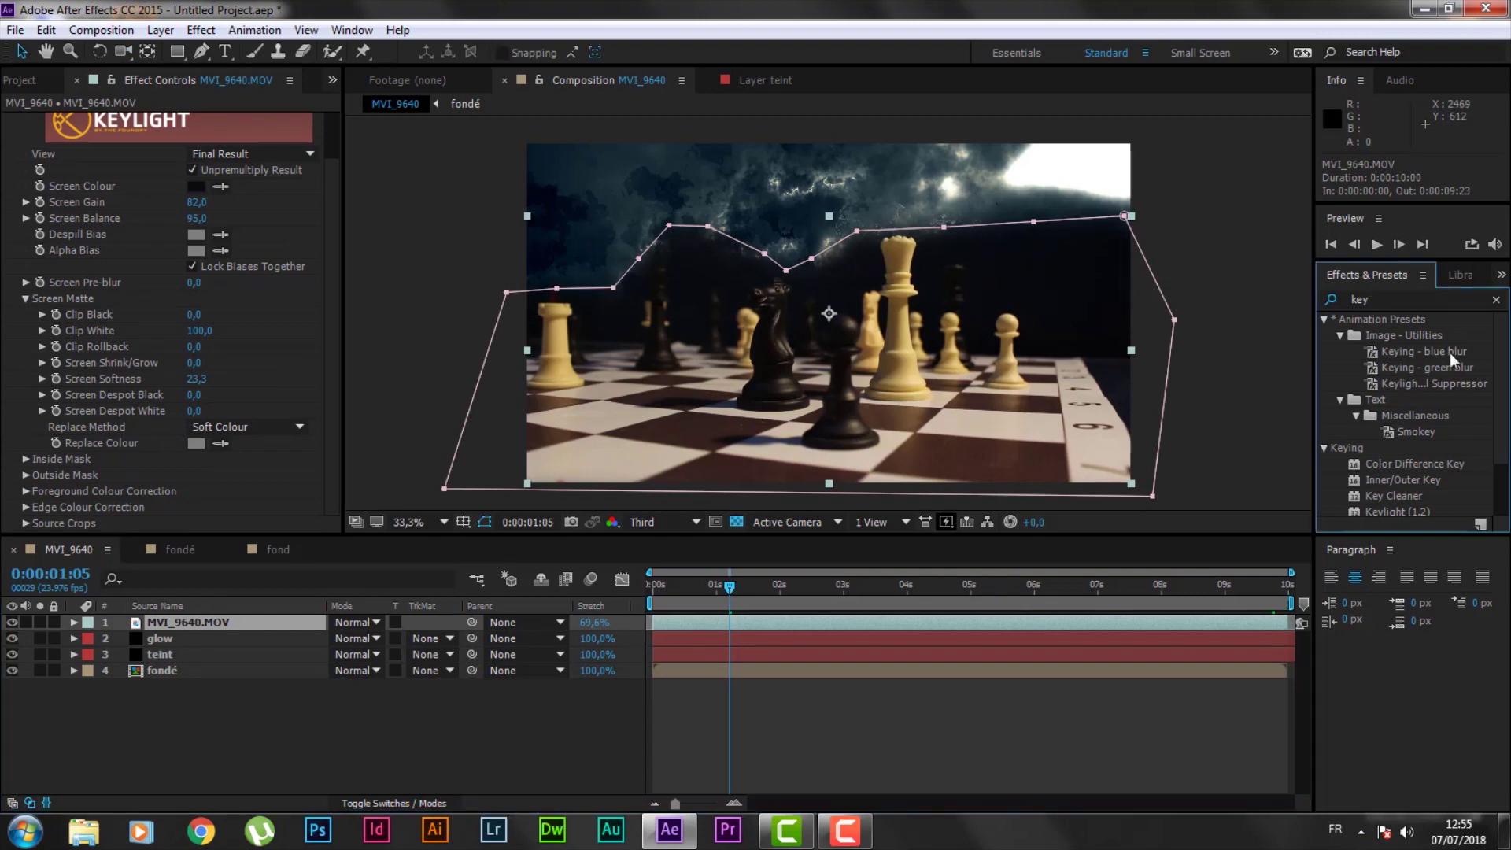
{"action": "type", "text": "cur"}
{"action": "left_click_drag", "start_coordinate": [1386, 512], "coordinate": [247, 626]}
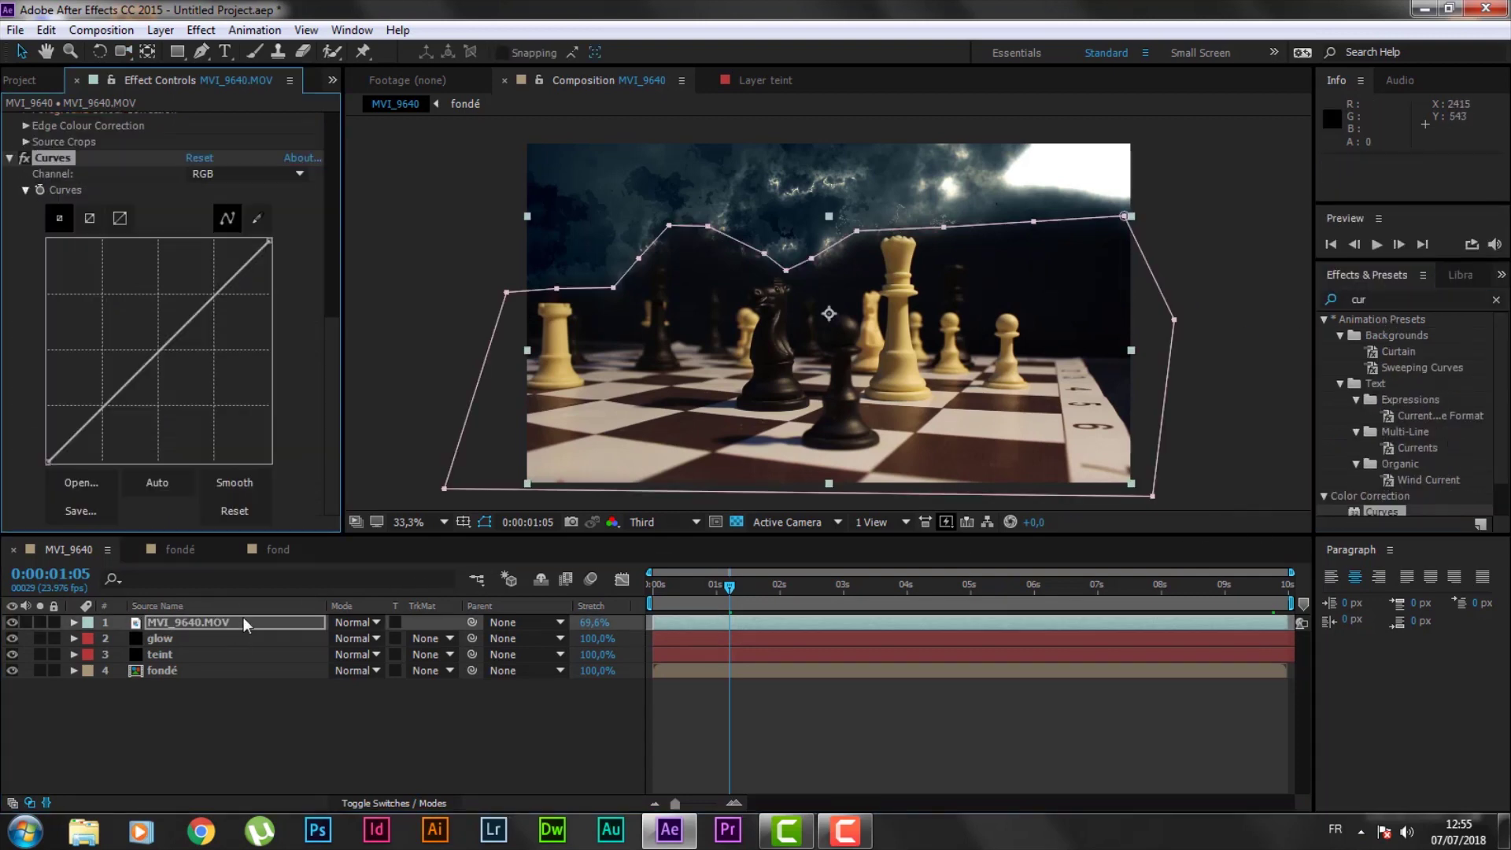
- Grade the footage's Curves by lifting the blue shadows, steepening the red channel and slightly lowering the green midtones
{"action": "mouse_move", "coordinate": [48, 462]}
{"action": "left_mouse_down"}
{"action": "mouse_move", "coordinate": [66, 464]}
{"action": "mouse_move", "coordinate": [47, 441]}
{"action": "left_mouse_up"}
{"action": "left_click", "coordinate": [249, 174]}
{"action": "left_click", "coordinate": [231, 258]}
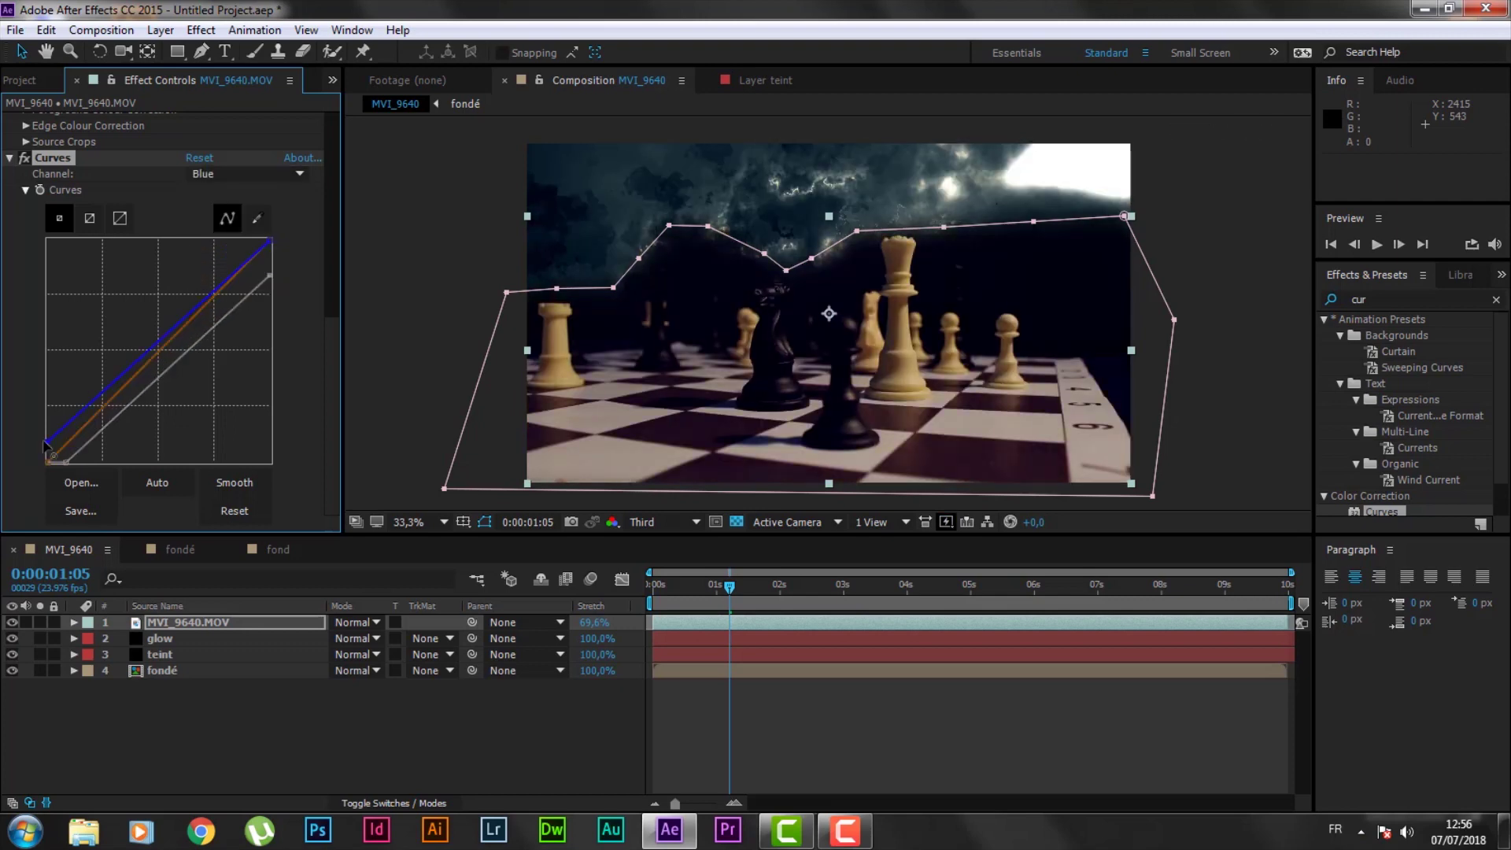
{"action": "left_click", "coordinate": [246, 173]}
{"action": "left_click", "coordinate": [231, 242]}
{"action": "left_click_drag", "start_coordinate": [173, 336], "coordinate": [180, 345]}
{"action": "left_click", "coordinate": [246, 173]}
{"action": "left_click", "coordinate": [237, 226]}
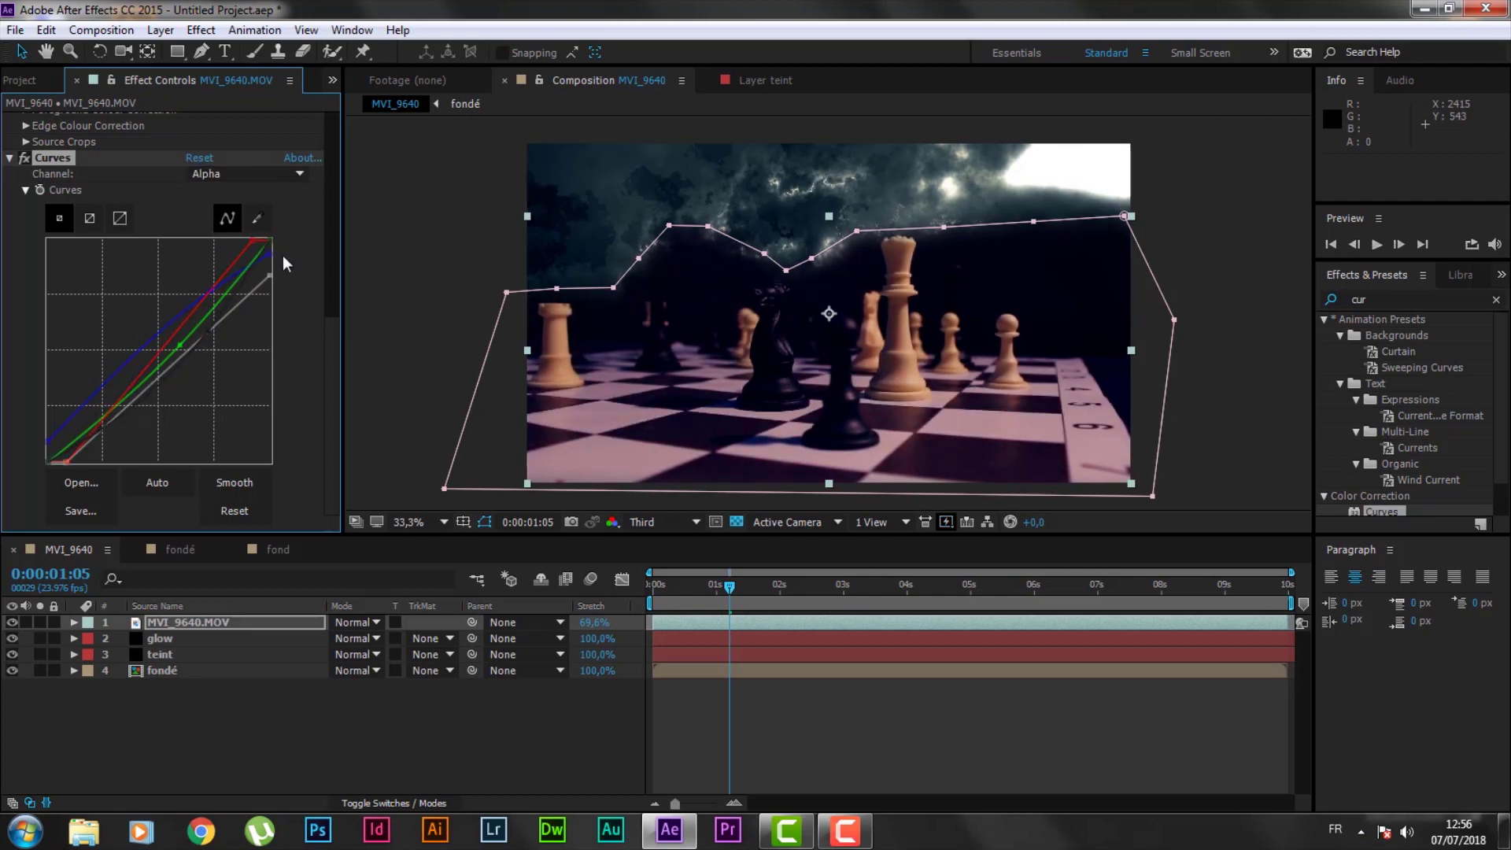
- Copy the Glow effect from the glow layer onto MVI_9640.MOV
{"action": "left_click", "coordinate": [1385, 299]}
{"action": "left_click", "coordinate": [181, 656]}
{"action": "left_click", "coordinate": [181, 639]}
{"action": "left_click", "coordinate": [47, 121]}
{"action": "key", "text": "ctrl+c"}
{"action": "left_click", "coordinate": [182, 623]}
{"action": "key", "text": "ctrl+v"}
- Set the footage's Glow Threshold to 53% and Glow Radius to 83
{"action": "left_click", "coordinate": [198, 293]}
{"action": "type", "text": "53"}
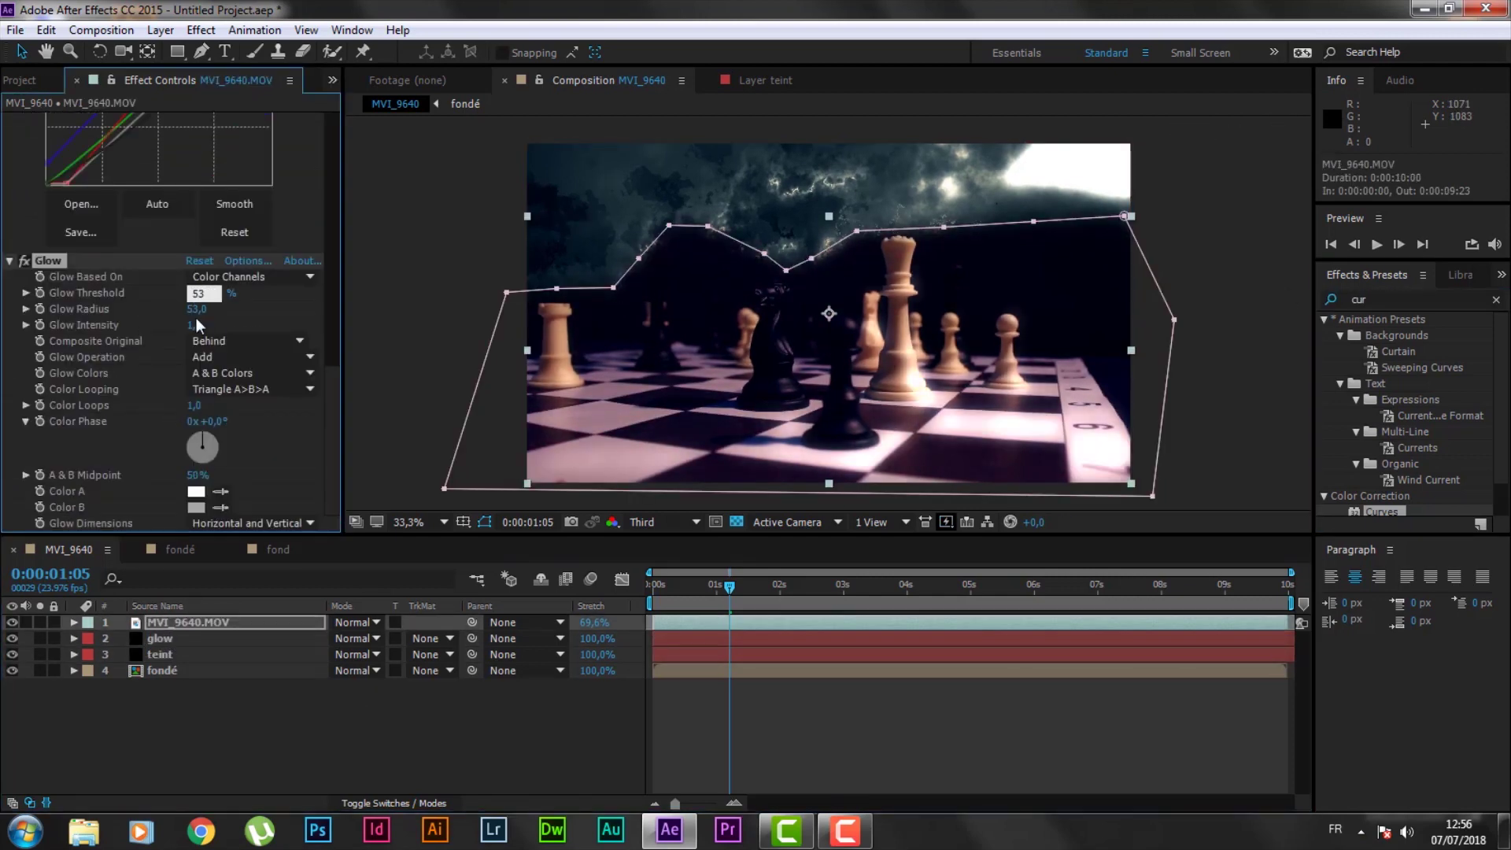
{"action": "key", "text": "Return"}
{"action": "left_click", "coordinate": [197, 310]}
{"action": "type", "text": "83"}
{"action": "key", "text": "Return"}
{"action": "key", "text": "Return"}
{"action": "left_click", "coordinate": [281, 453]}
- Copy the Tint and Courbes 3 effects from the teint layer onto MVI_9640.MOV
{"action": "left_click", "coordinate": [67, 261]}
{"action": "left_click", "coordinate": [161, 655]}
{"action": "left_click", "coordinate": [45, 120]}
{"action": "scroll", "coordinate": [77, 456], "scroll_direction": "down", "scroll_amount": 2}
{"action": "left_click", "coordinate": [75, 413], "text": "ctrl"}
{"action": "key", "text": "ctrl+c"}
{"action": "left_click", "coordinate": [187, 623]}
{"action": "key", "text": "ctrl+v"}
- Soften the footage's Courbes 3 by moving the red highlight point outward, lowering the green midtones and raising the blue highlights
{"action": "scroll", "coordinate": [266, 426], "scroll_direction": "up", "scroll_amount": 2}
{"action": "left_click", "coordinate": [246, 259]}
{"action": "left_click", "coordinate": [233, 291]}
{"action": "scroll", "coordinate": [144, 469], "scroll_direction": "down", "scroll_amount": 2}
{"action": "left_click_drag", "start_coordinate": [206, 240], "coordinate": [260, 237]}
{"action": "left_click", "coordinate": [245, 174]}
{"action": "left_click", "coordinate": [233, 205]}
{"action": "left_click_drag", "start_coordinate": [146, 336], "coordinate": [161, 351]}
{"action": "left_click", "coordinate": [245, 174]}
{"action": "left_click", "coordinate": [233, 237]}
{"action": "left_click_drag", "start_coordinate": [269, 287], "coordinate": [262, 276]}
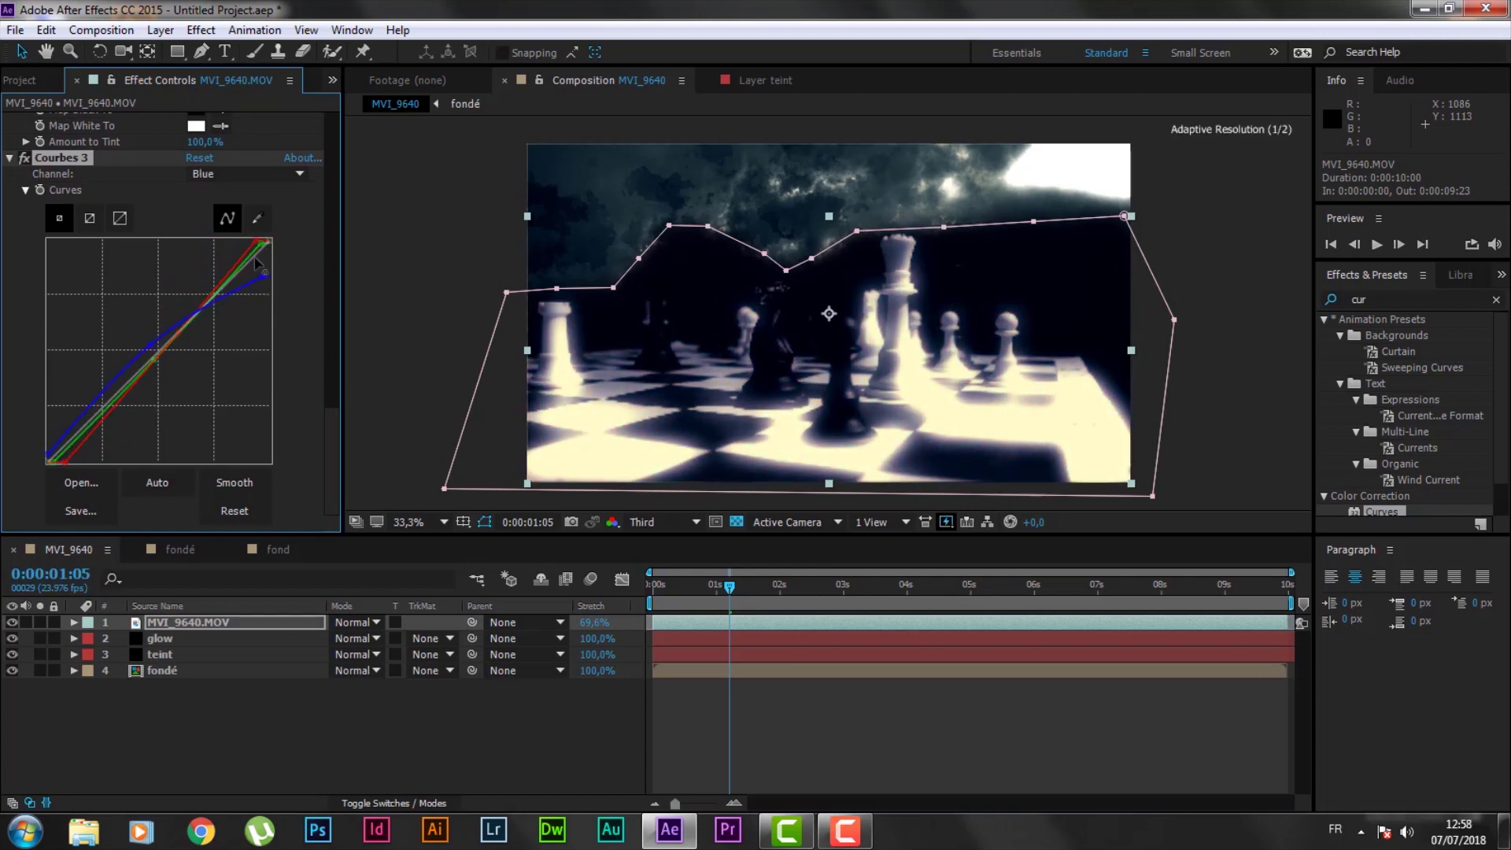
- Copy the adjusted Courbes 3 effect from the footage back onto the teint layer
{"action": "left_click", "coordinate": [67, 160]}
{"action": "key", "text": "ctrl+c"}
{"action": "left_click", "coordinate": [160, 655]}
{"action": "key", "text": "ctrl+v"}
{"action": "left_click", "coordinate": [451, 383]}
- Adjust the footage layer's Glow effect to weaken the bloom over the white pieces and the board
{"action": "left_click", "coordinate": [189, 623]}
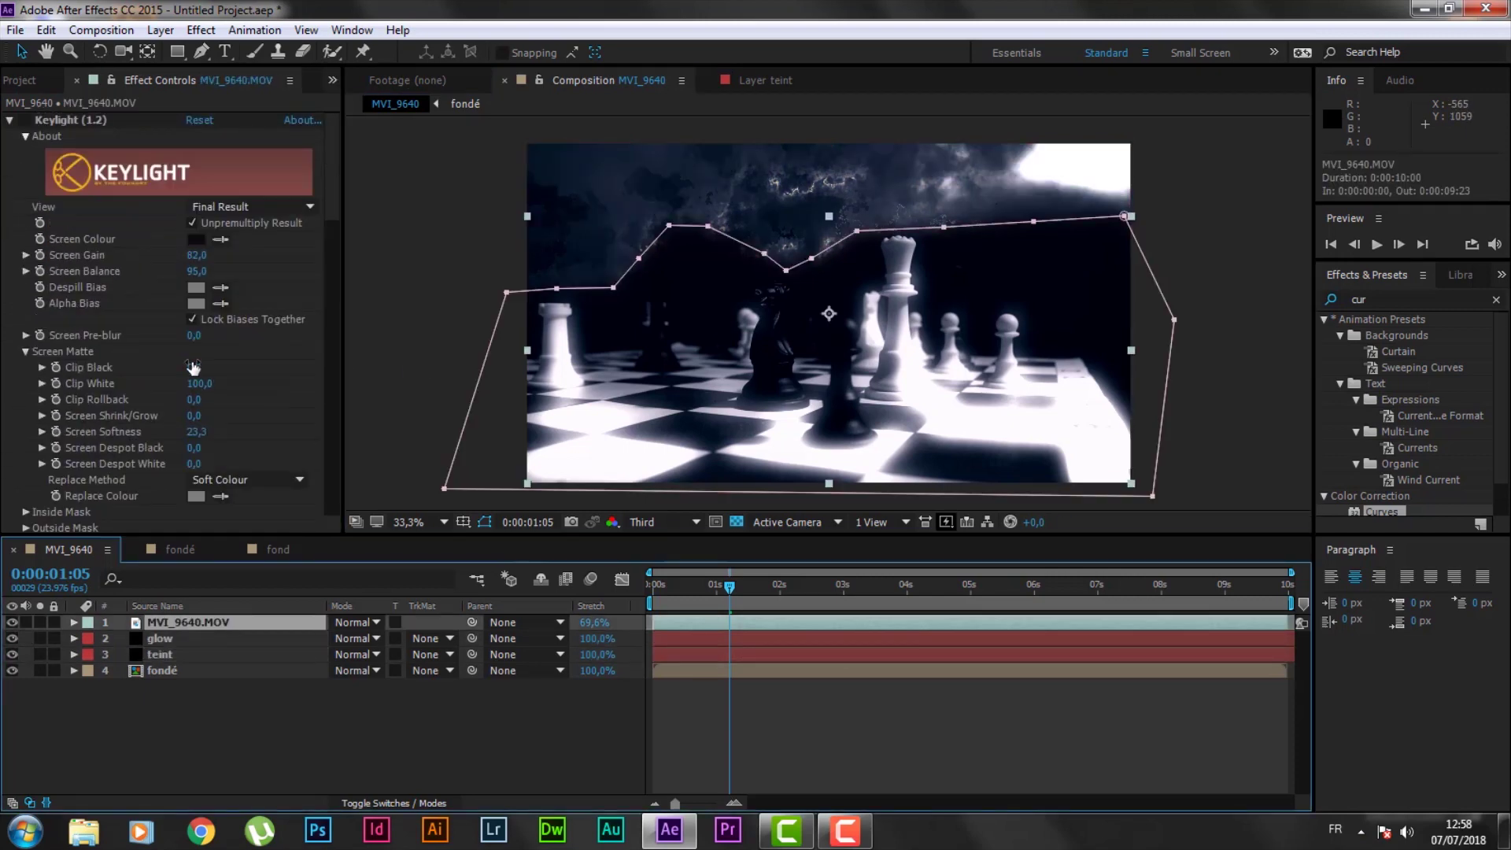
{"action": "scroll", "coordinate": [194, 367], "scroll_direction": "down", "scroll_amount": 10}
{"action": "left_click_drag", "start_coordinate": [193, 203], "coordinate": [206, 202]}
{"action": "left_click", "coordinate": [402, 209]}
{"action": "left_click", "coordinate": [358, 235]}
{"action": "left_click", "coordinate": [173, 622]}
{"action": "left_click", "coordinate": [172, 639]}
- Set the footage's Keylight Screen Gain to 92 and Screen Softness to 31.7, checking the key around 0:00:04:07
{"action": "left_click", "coordinate": [174, 622]}
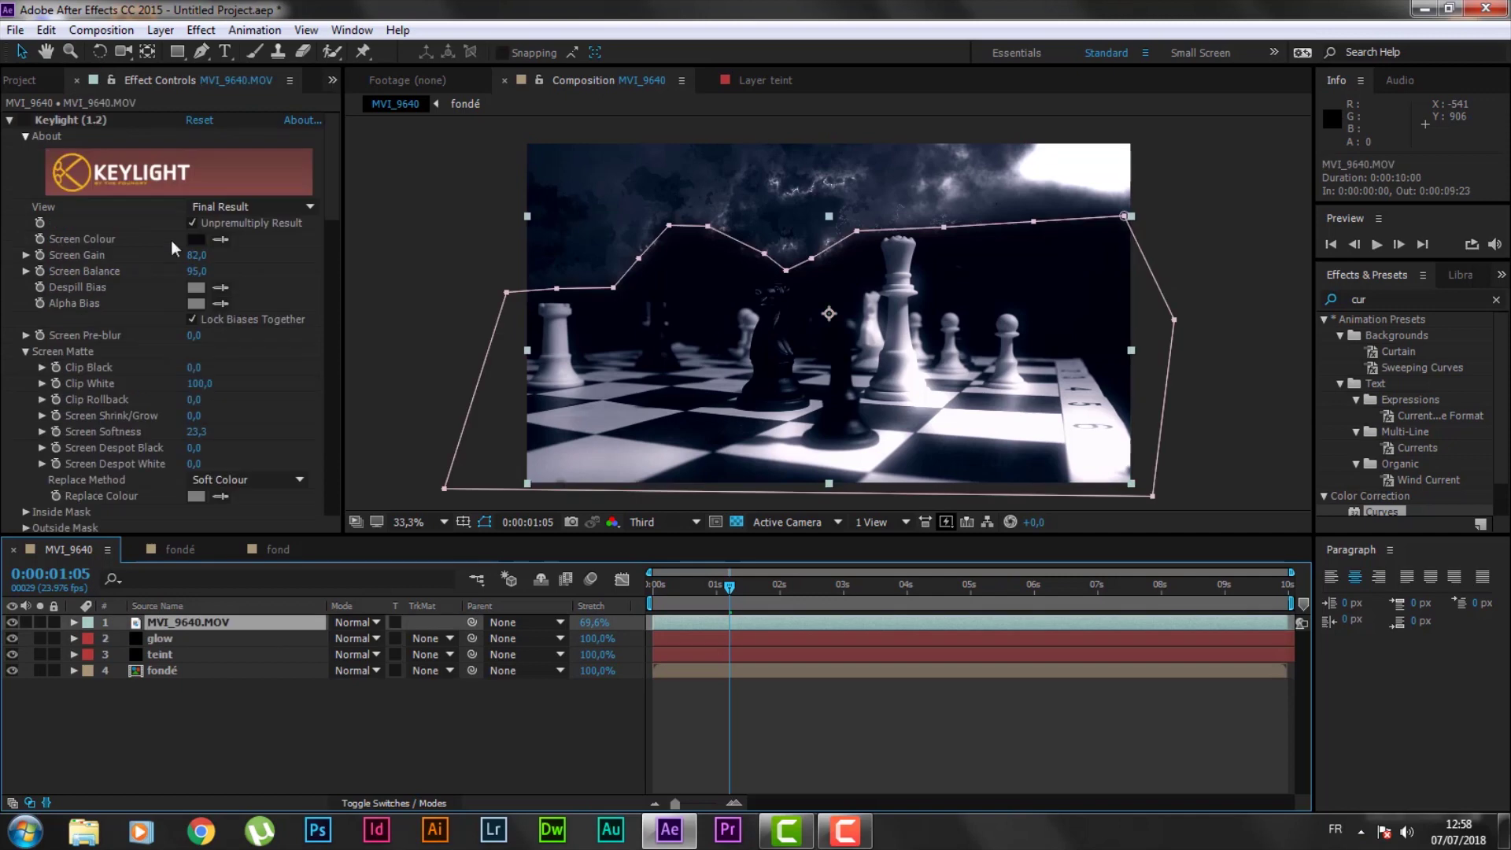
{"action": "left_click_drag", "start_coordinate": [208, 421], "coordinate": [263, 429]}
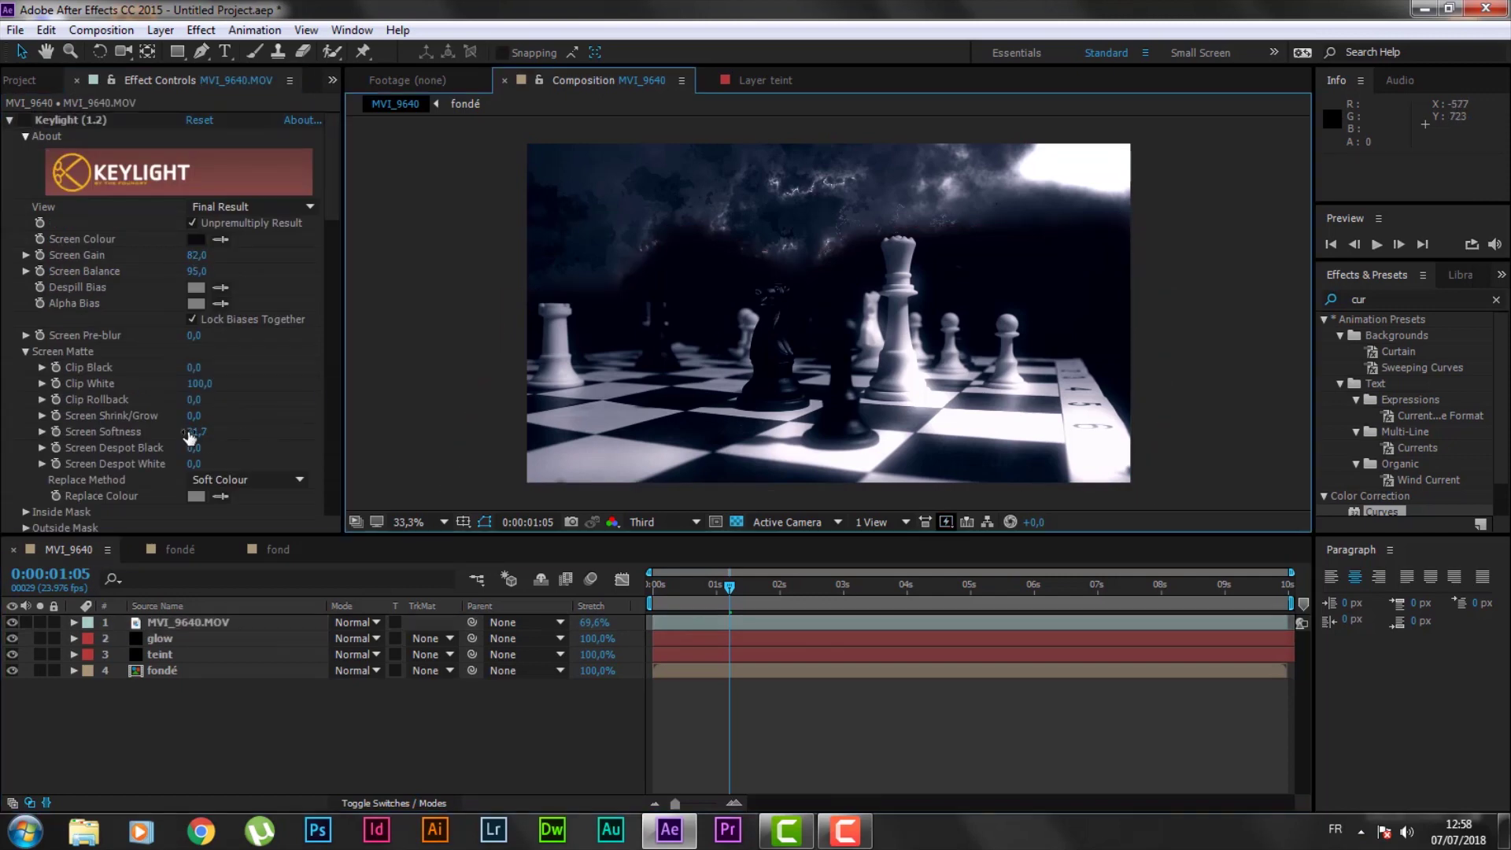
{"action": "left_click", "coordinate": [414, 378]}
{"action": "left_click", "coordinate": [883, 584]}
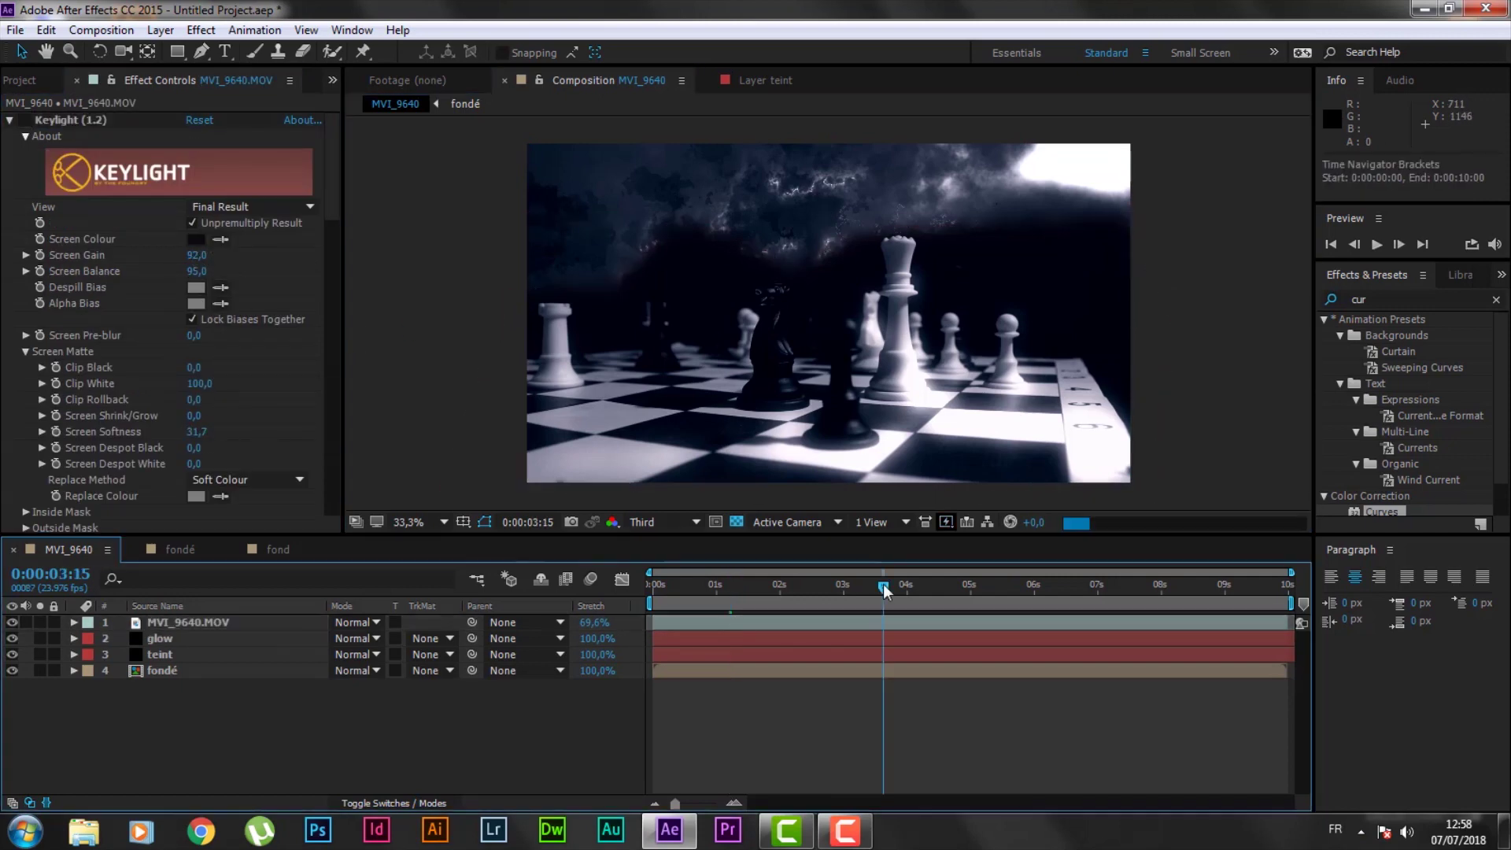
{"action": "left_click", "coordinate": [927, 581]}
- Create a new solid layer named light with the colour FBBA75
{"action": "left_click", "coordinate": [160, 30]}
{"action": "mouse_move", "coordinate": [158, 47]}
{"action": "left_click", "coordinate": [544, 69]}
{"action": "type", "text": "l"}
{"action": "left_click", "coordinate": [743, 530]}
{"action": "left_click_drag", "start_coordinate": [743, 537], "coordinate": [716, 482]}
{"action": "left_click_drag", "start_coordinate": [788, 644], "coordinate": [788, 660]}
{"action": "type", "text": "FBBA75"}
{"action": "left_click", "coordinate": [942, 451]}
{"action": "left_click", "coordinate": [805, 576]}
- Draw an elliptical mask spanning nearly the whole light layer, with 200-pixel feather and 92% mask opacity
{"action": "left_click_drag", "start_coordinate": [525, 147], "coordinate": [1127, 474]}
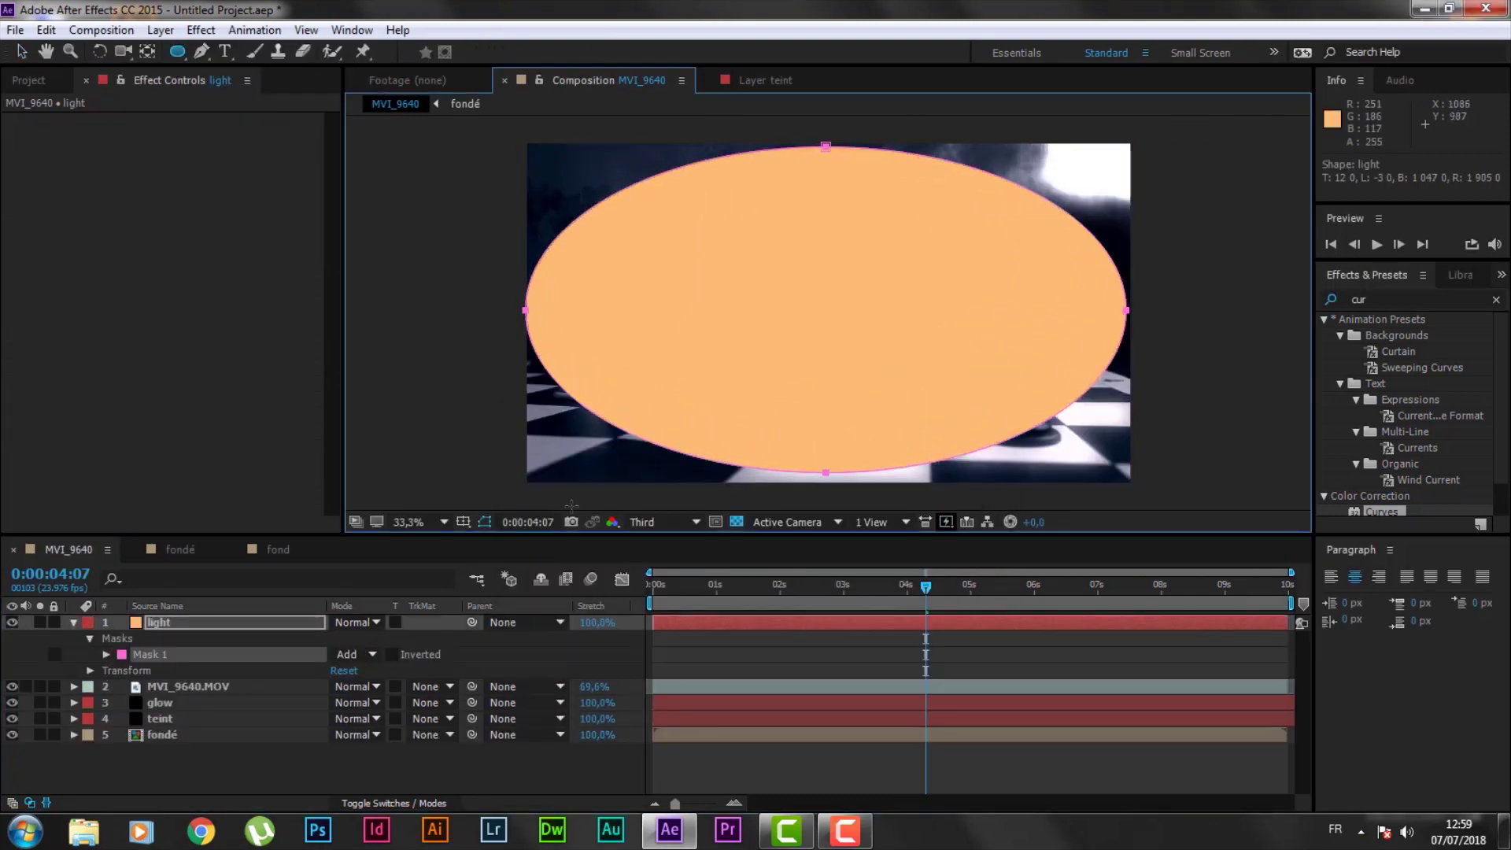
{"action": "left_click", "coordinate": [106, 655]}
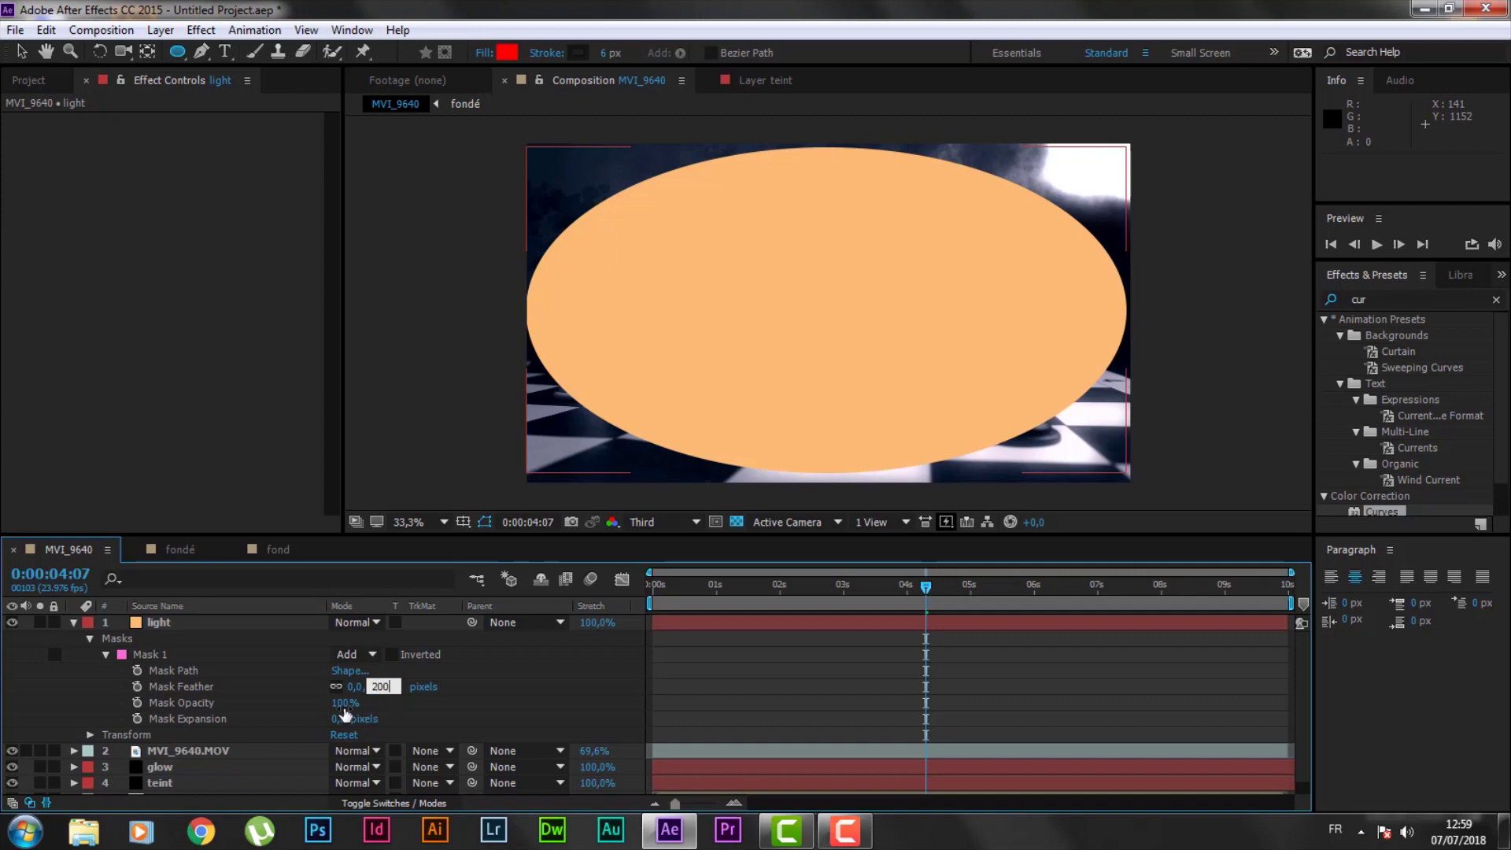
{"action": "type", "text": "200"}
{"action": "key", "text": "Return"}
{"action": "left_click_drag", "start_coordinate": [344, 702], "coordinate": [338, 703]}
- Set the light layer's blending mode to Screen and its opacity to 10%
{"action": "left_click", "coordinate": [355, 622]}
{"action": "left_click", "coordinate": [440, 329]}
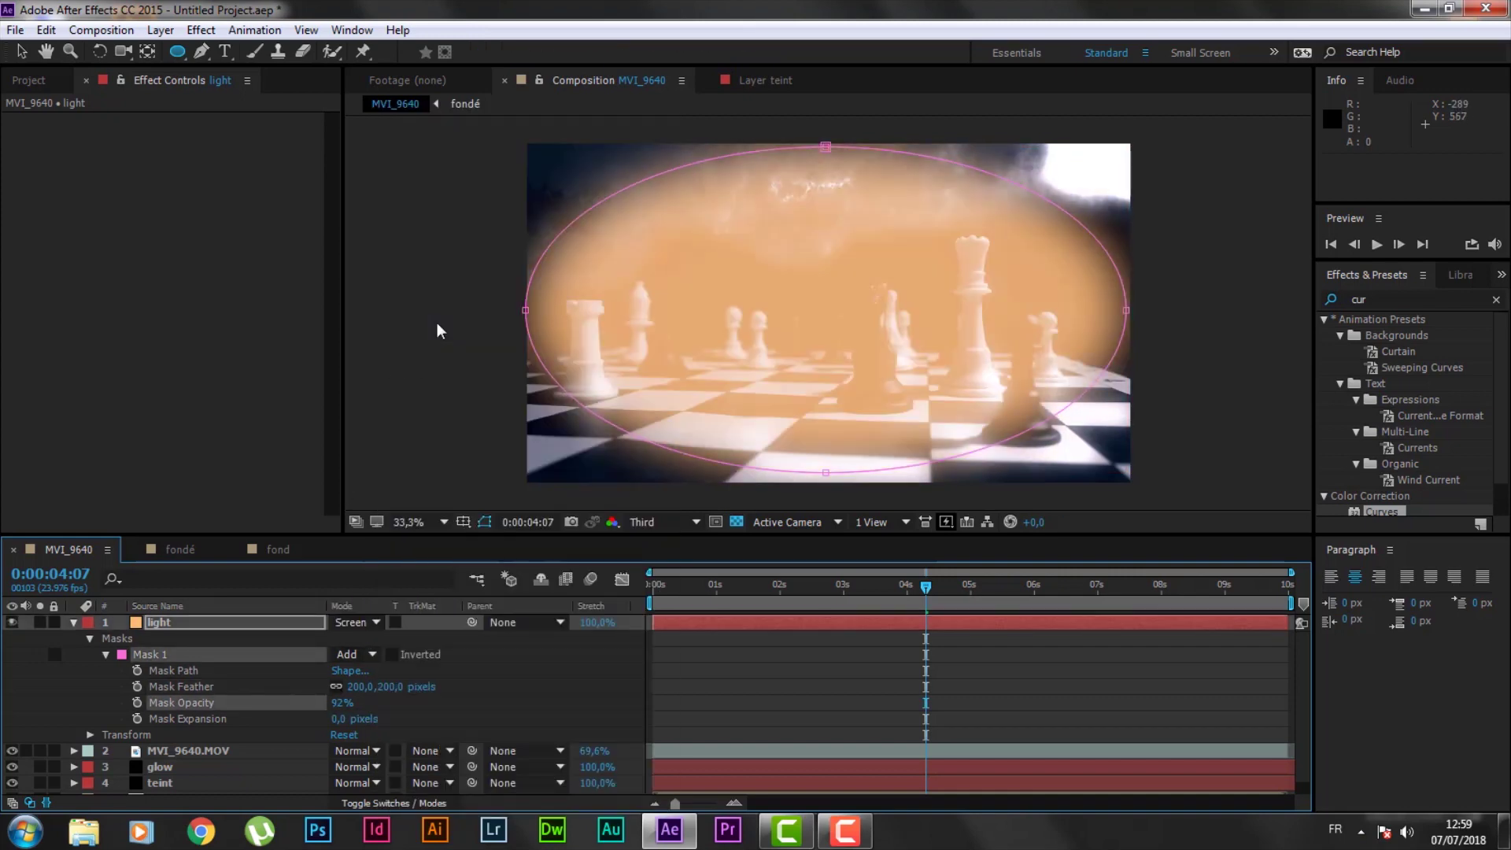
{"action": "type", "text": "t"}
{"action": "type", "text": "100"}
{"action": "key", "text": "Return"}
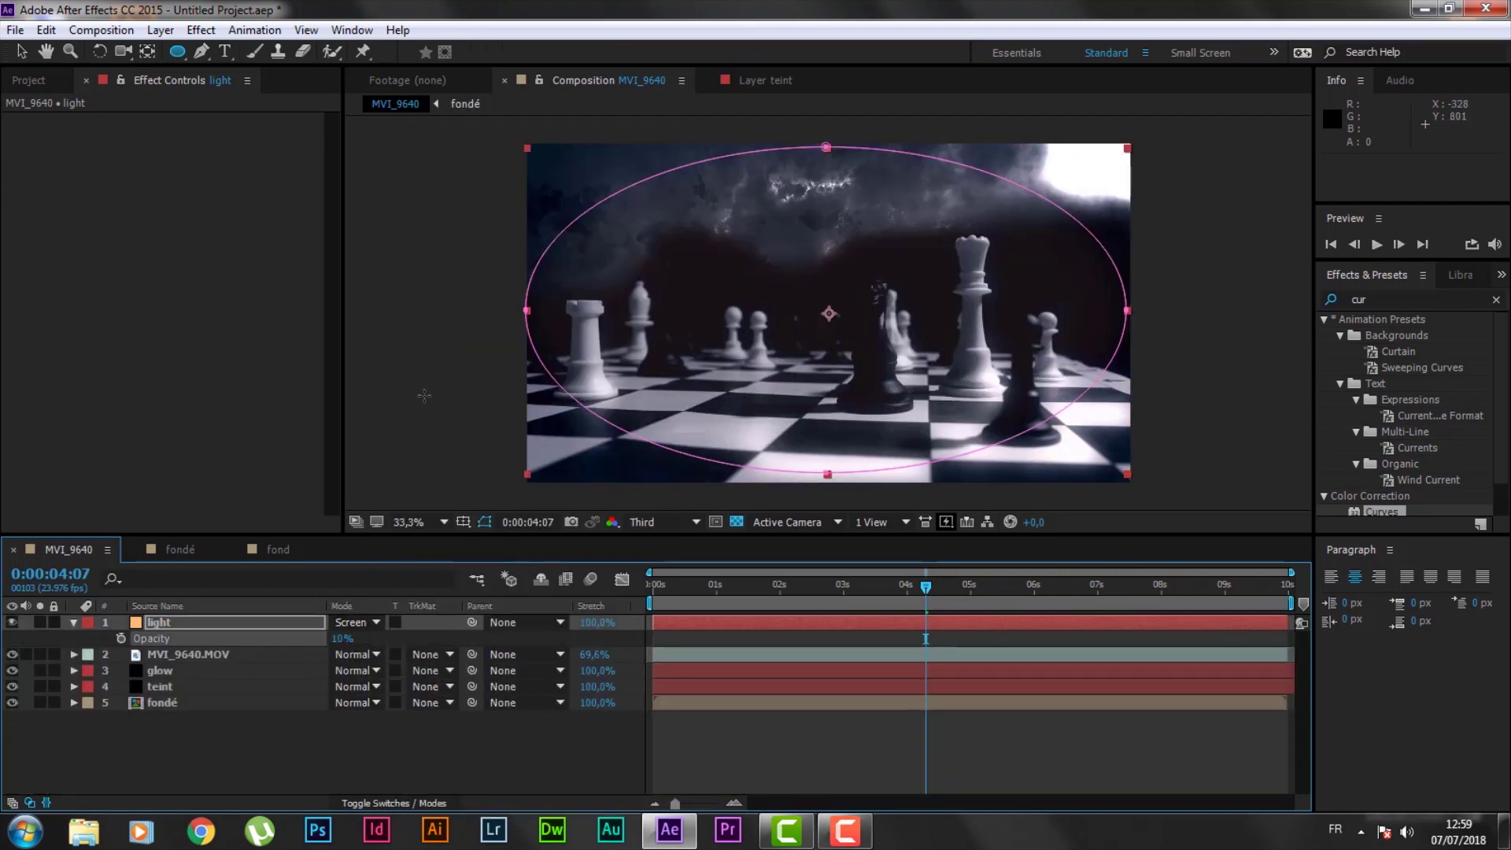
{"action": "left_click", "coordinate": [73, 624]}
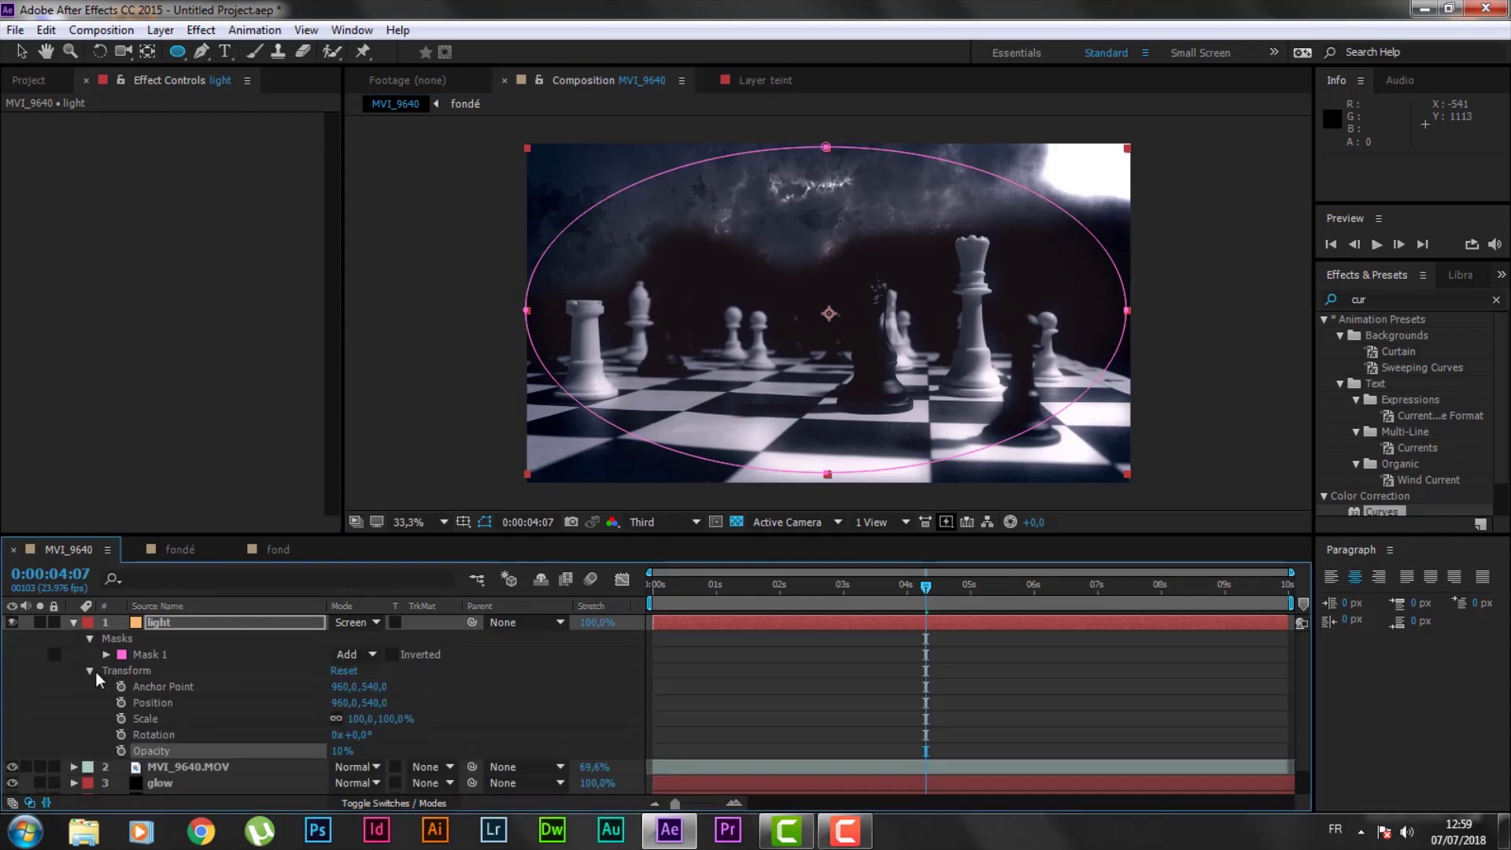
{"action": "left_click", "coordinate": [95, 675]}
{"action": "left_click", "coordinate": [90, 671]}
{"action": "key", "text": "v"}
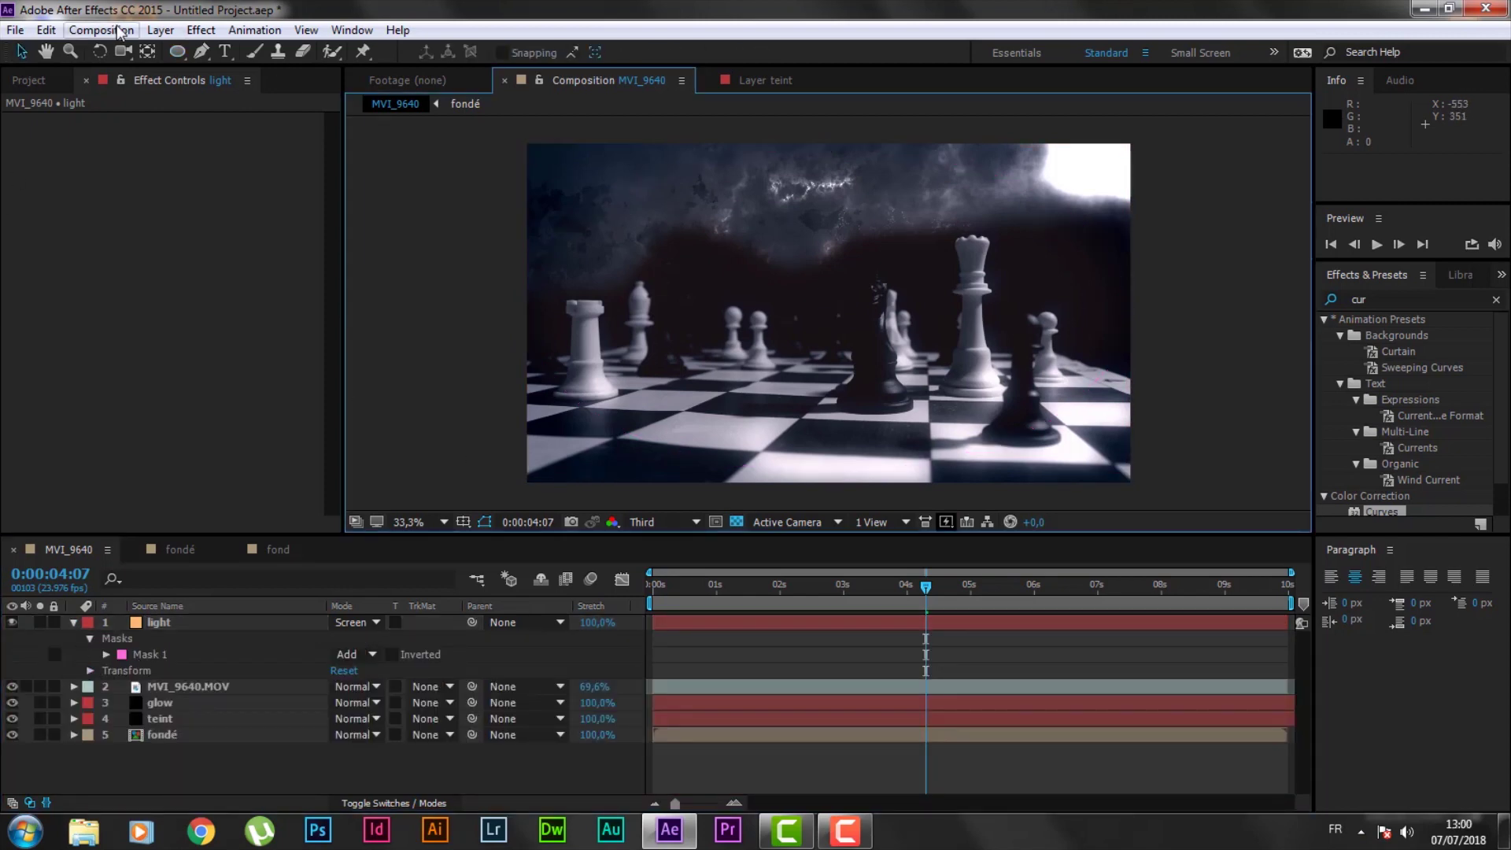
- Add an adjustment layer above light and apply Magic Bullet Looks to it
{"action": "left_click", "coordinate": [161, 30]}
{"action": "mouse_move", "coordinate": [315, 51]}
{"action": "left_click", "coordinate": [605, 177]}
{"action": "left_click_drag", "start_coordinate": [1387, 299], "coordinate": [1255, 291]}
{"action": "type", "text": "look"}
{"action": "left_click_drag", "start_coordinate": [1401, 336], "coordinate": [223, 623]}
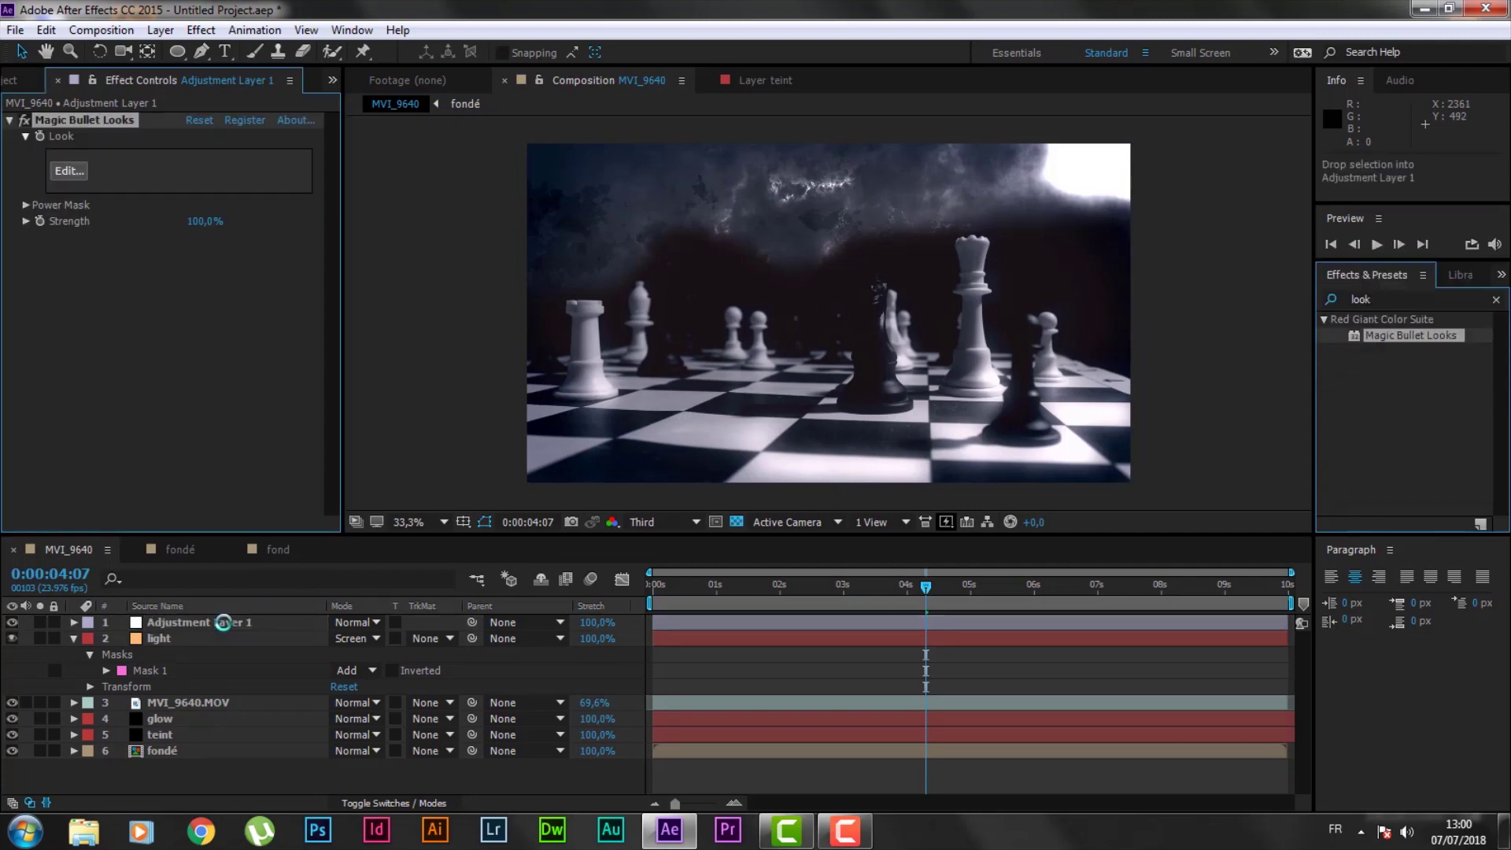
- Choose the Subtle Film preset in Magic Bullet Looks and apply it to the adjustment layer
{"action": "left_click", "coordinate": [82, 175]}
{"action": "mouse_move", "coordinate": [64, 661]}
{"action": "scroll", "coordinate": [319, 458], "scroll_direction": "down", "scroll_amount": 5}
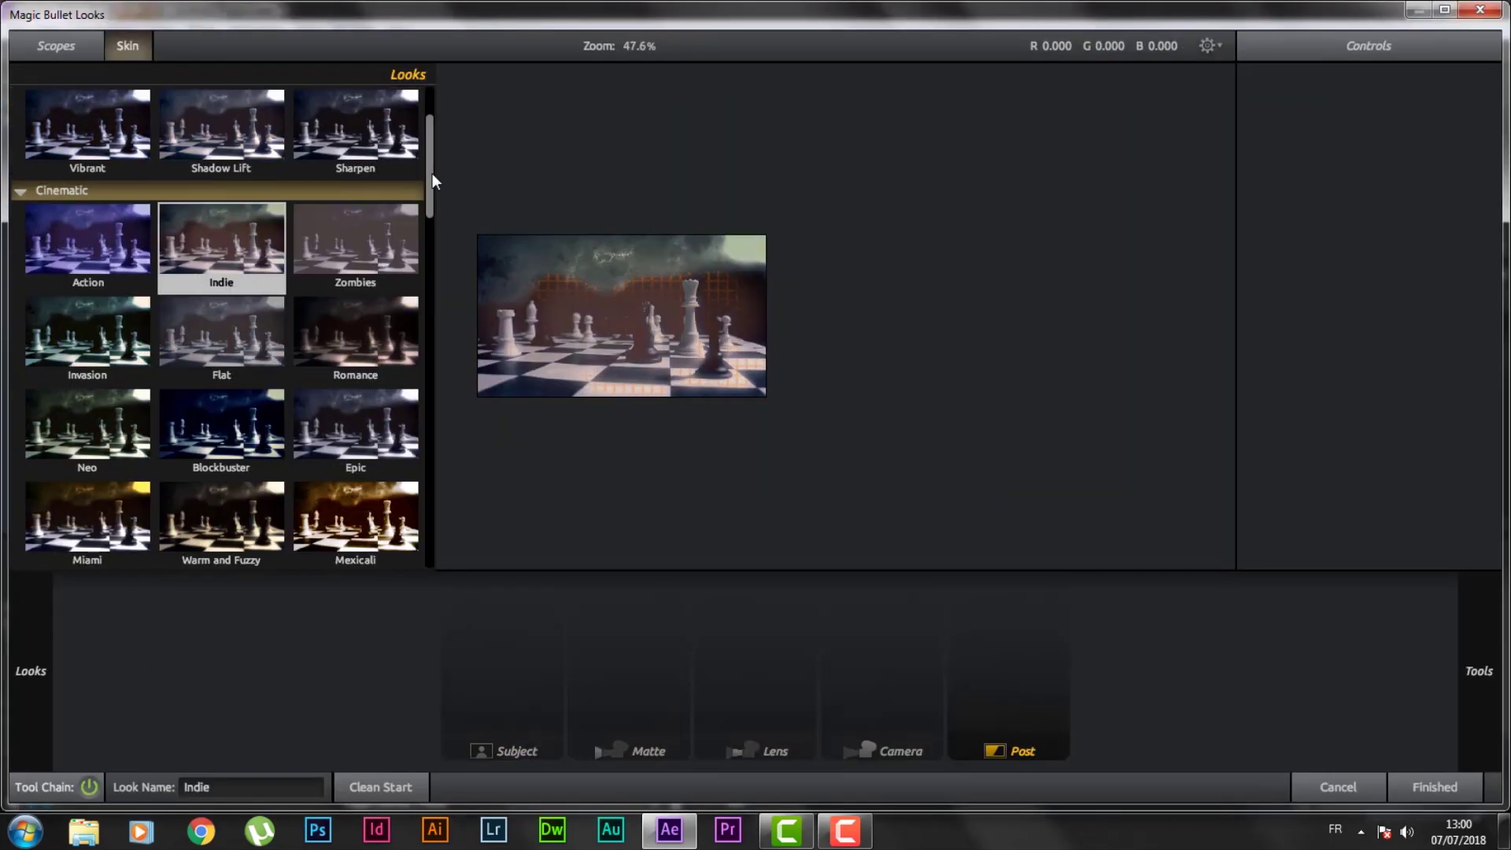
{"action": "left_click", "coordinate": [238, 309]}
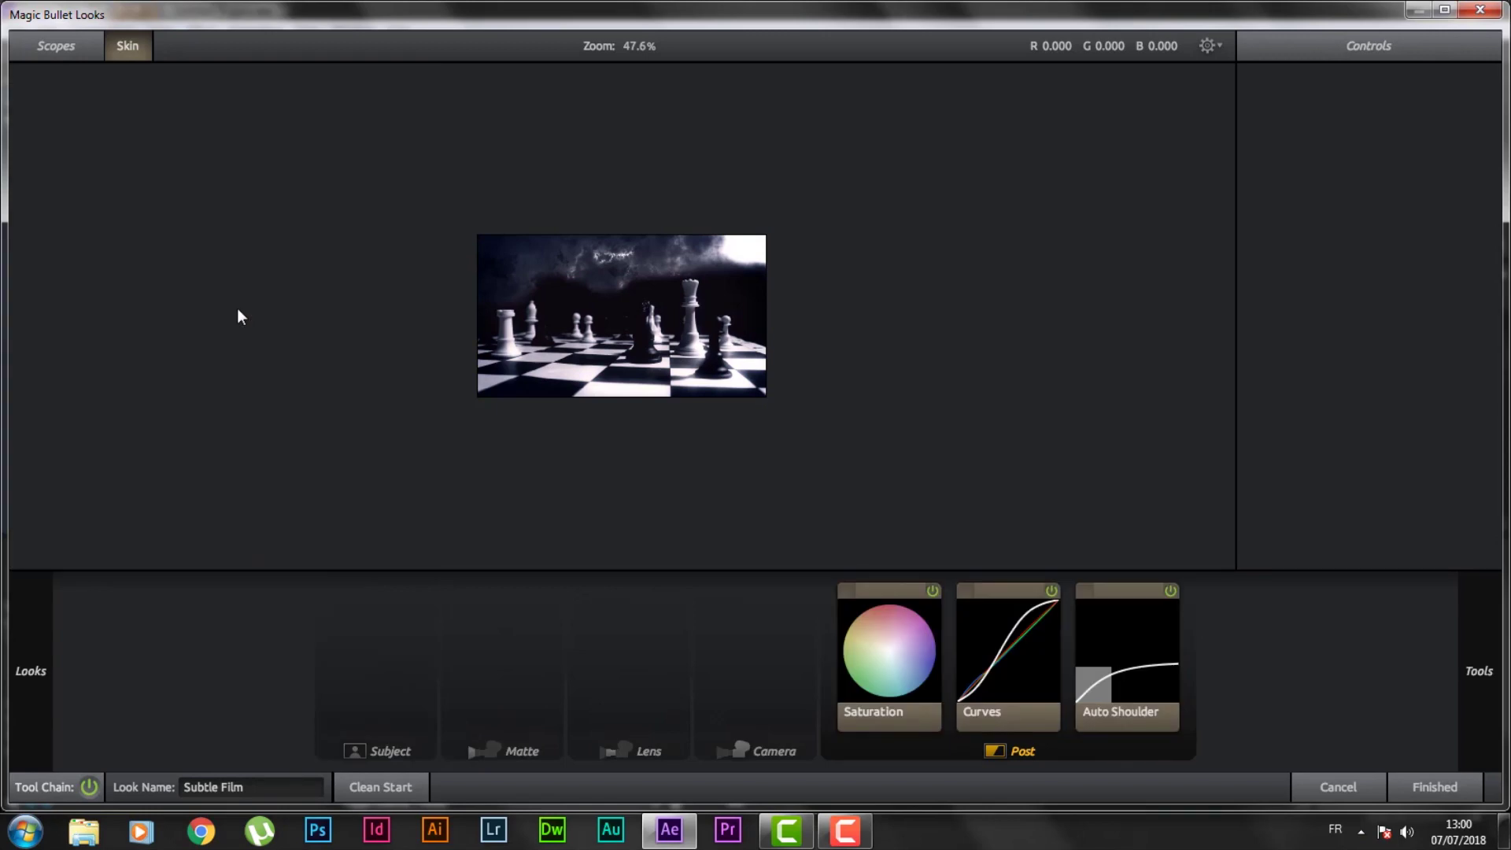
{"action": "left_click", "coordinate": [1436, 788]}
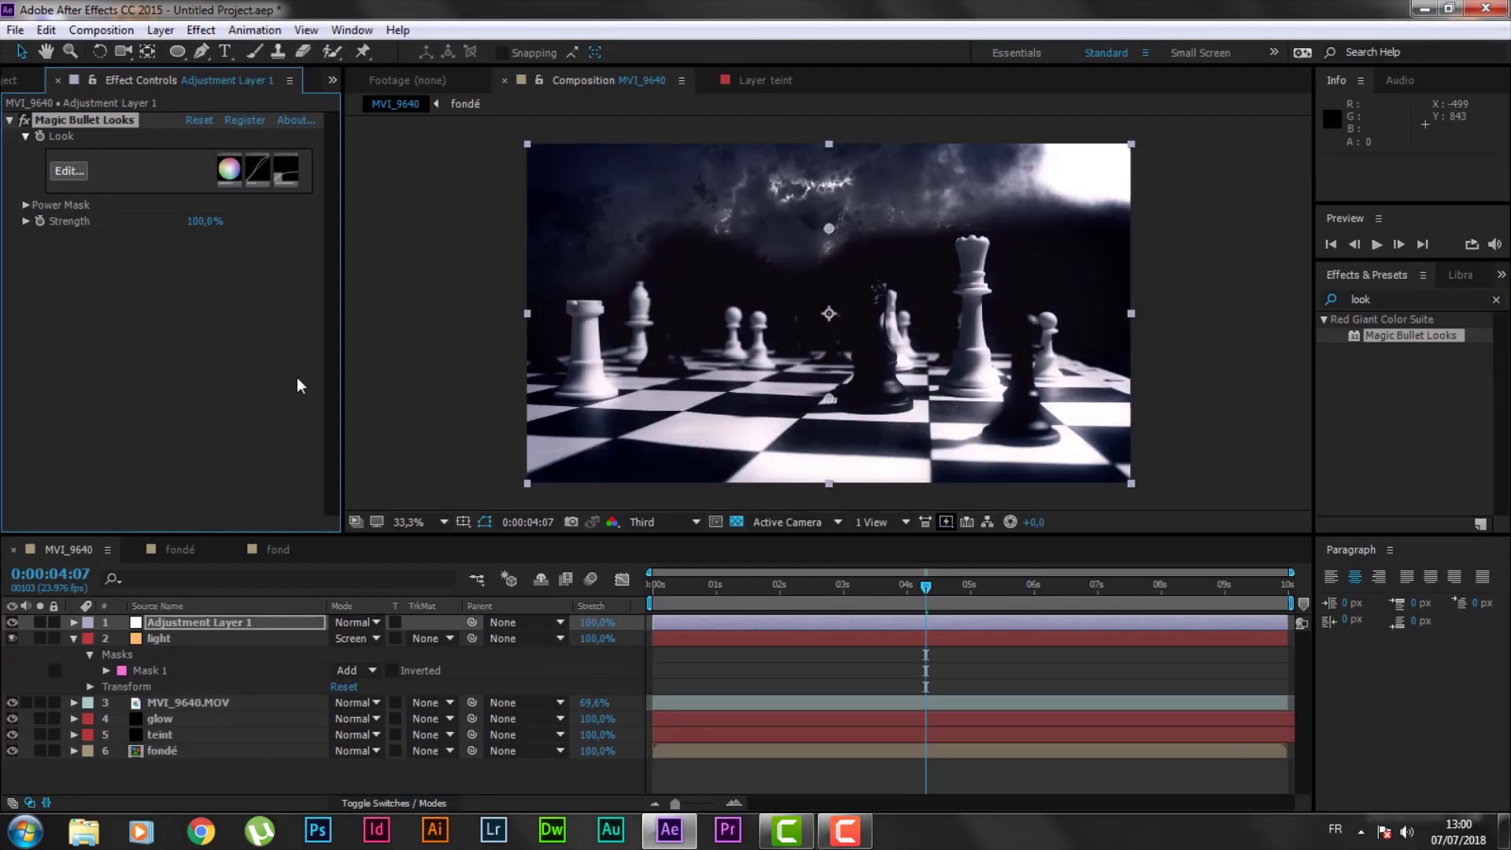
- Collapse the light layer and hide the glow, teint and fondé layers
{"action": "left_click", "coordinate": [10, 122]}
{"action": "left_click", "coordinate": [210, 672]}
{"action": "left_click", "coordinate": [74, 639]}
{"action": "left_click", "coordinate": [181, 655]}
{"action": "mouse_move", "coordinate": [12, 702]}
{"action": "left_mouse_down"}
{"action": "mouse_move", "coordinate": [12, 671]}
{"action": "mouse_move", "coordinate": [12, 703]}
{"action": "left_mouse_up"}
- Disable the colour-grading and glow effects on MVI_9640.MOV, leaving Keylight enabled
{"action": "left_click", "coordinate": [24, 120]}
{"action": "left_click", "coordinate": [351, 427]}
{"action": "left_click", "coordinate": [173, 671]}
{"action": "left_click", "coordinate": [175, 686]}
{"action": "left_click", "coordinate": [177, 671]}
{"action": "left_click", "coordinate": [181, 655]}
{"action": "left_click", "coordinate": [25, 120]}
{"action": "scroll", "coordinate": [41, 356], "scroll_direction": "down", "scroll_amount": 5}
{"action": "left_click", "coordinate": [24, 295]}
{"action": "scroll", "coordinate": [39, 356], "scroll_direction": "down", "scroll_amount": 7}
{"action": "left_click", "coordinate": [24, 162]}
{"action": "left_click", "coordinate": [24, 446]}
{"action": "scroll", "coordinate": [48, 472], "scroll_direction": "down", "scroll_amount": 5}
{"action": "scroll", "coordinate": [47, 354], "scroll_direction": "up", "scroll_amount": 12}
{"action": "left_click", "coordinate": [441, 346]}
- Apply the 3D Camera Tracker effect to MVI_9640.MOV and analyse the footage, with the adjustment and light layers hidden
{"action": "left_click", "coordinate": [1385, 300]}
{"action": "type", "text": "3d t"}
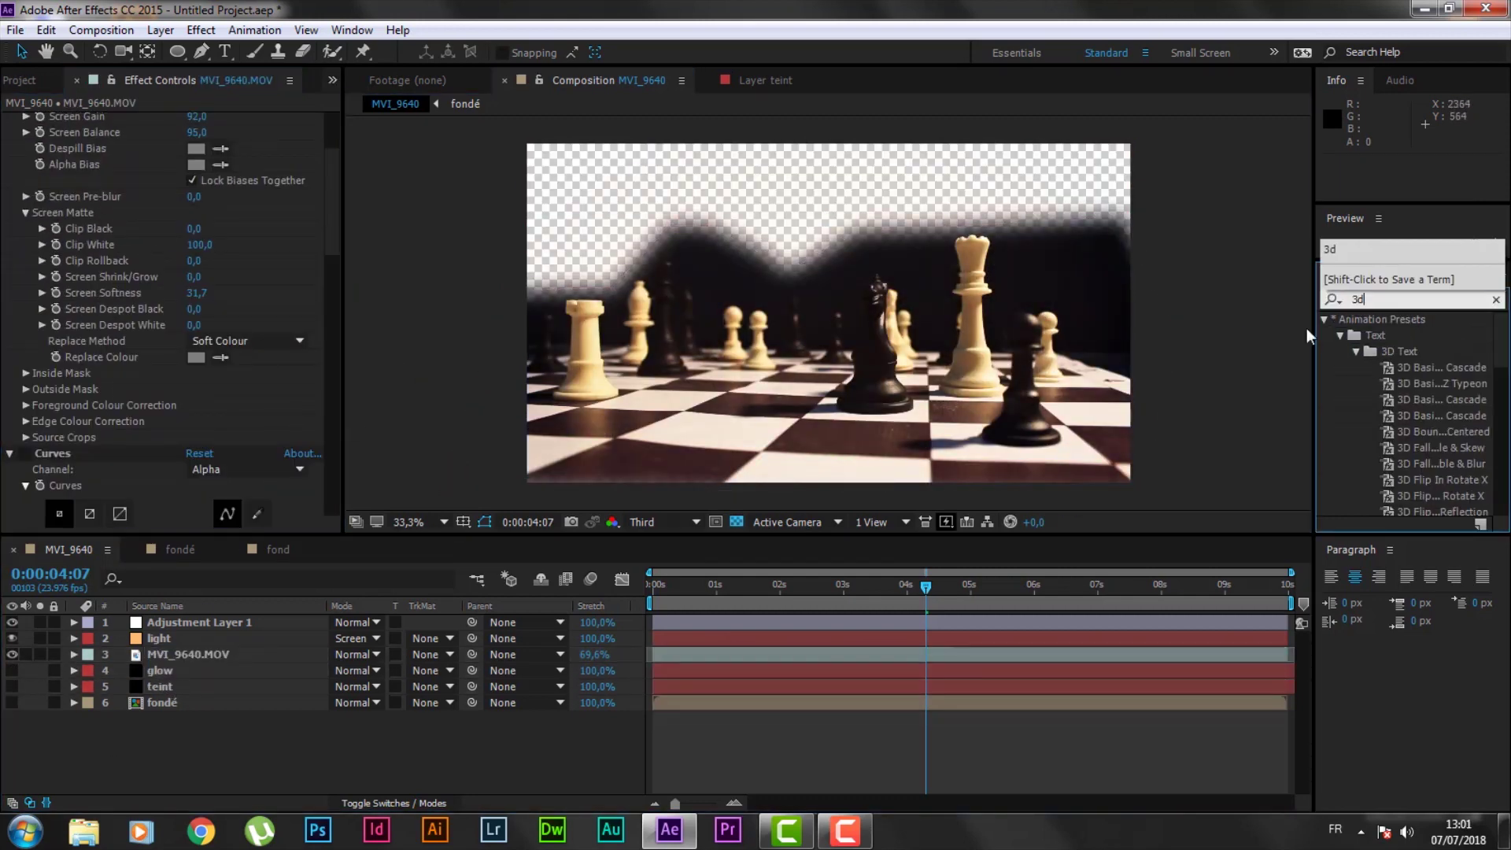
{"action": "type", "text": "tra"}
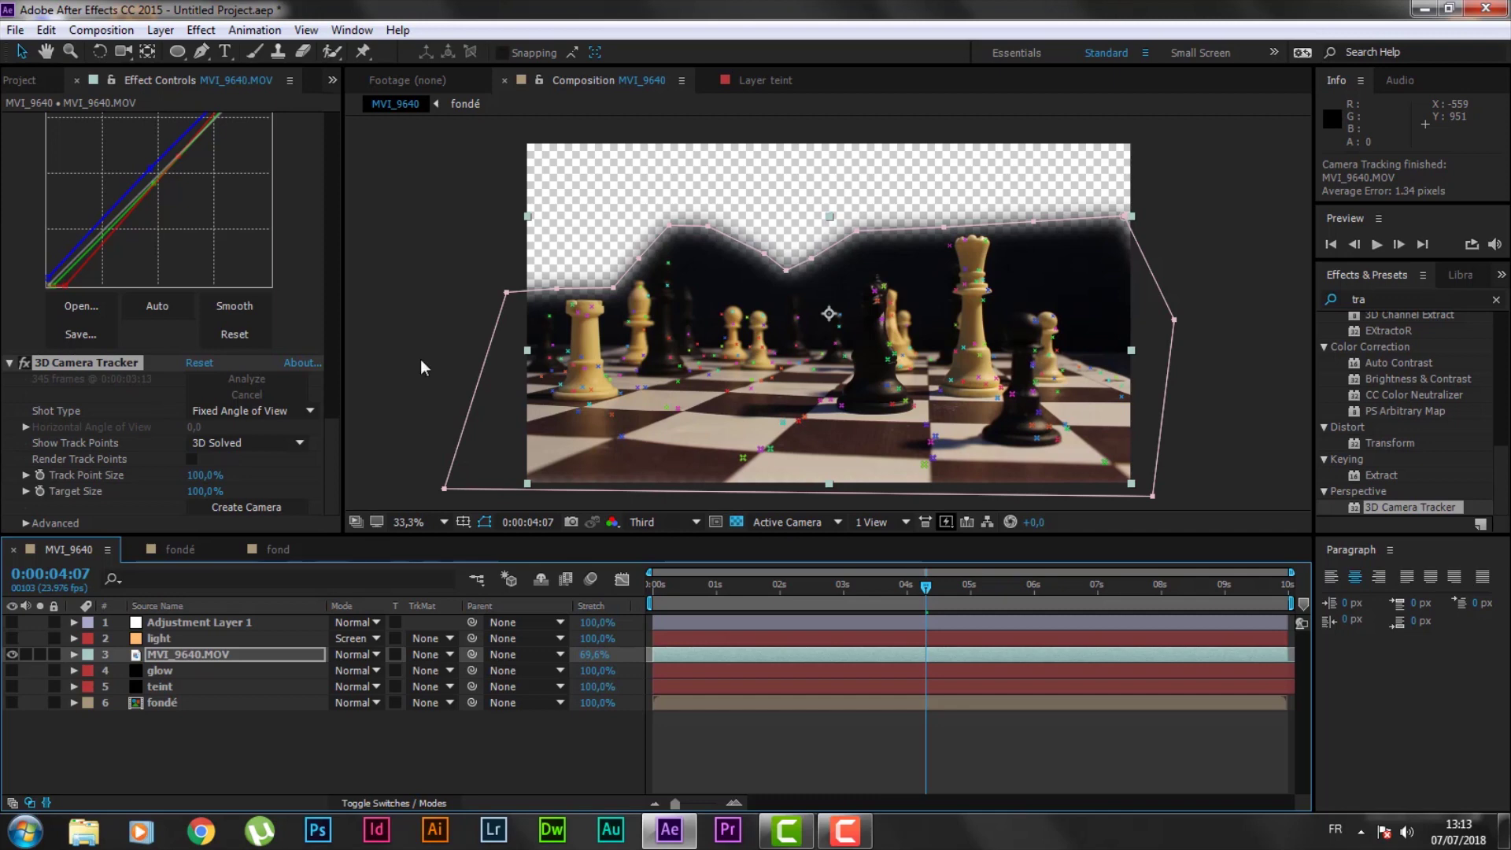
- Create a null and camera at 0:00:05:06 from track points on the chessboard's front centre
{"action": "right_click", "coordinate": [781, 446]}
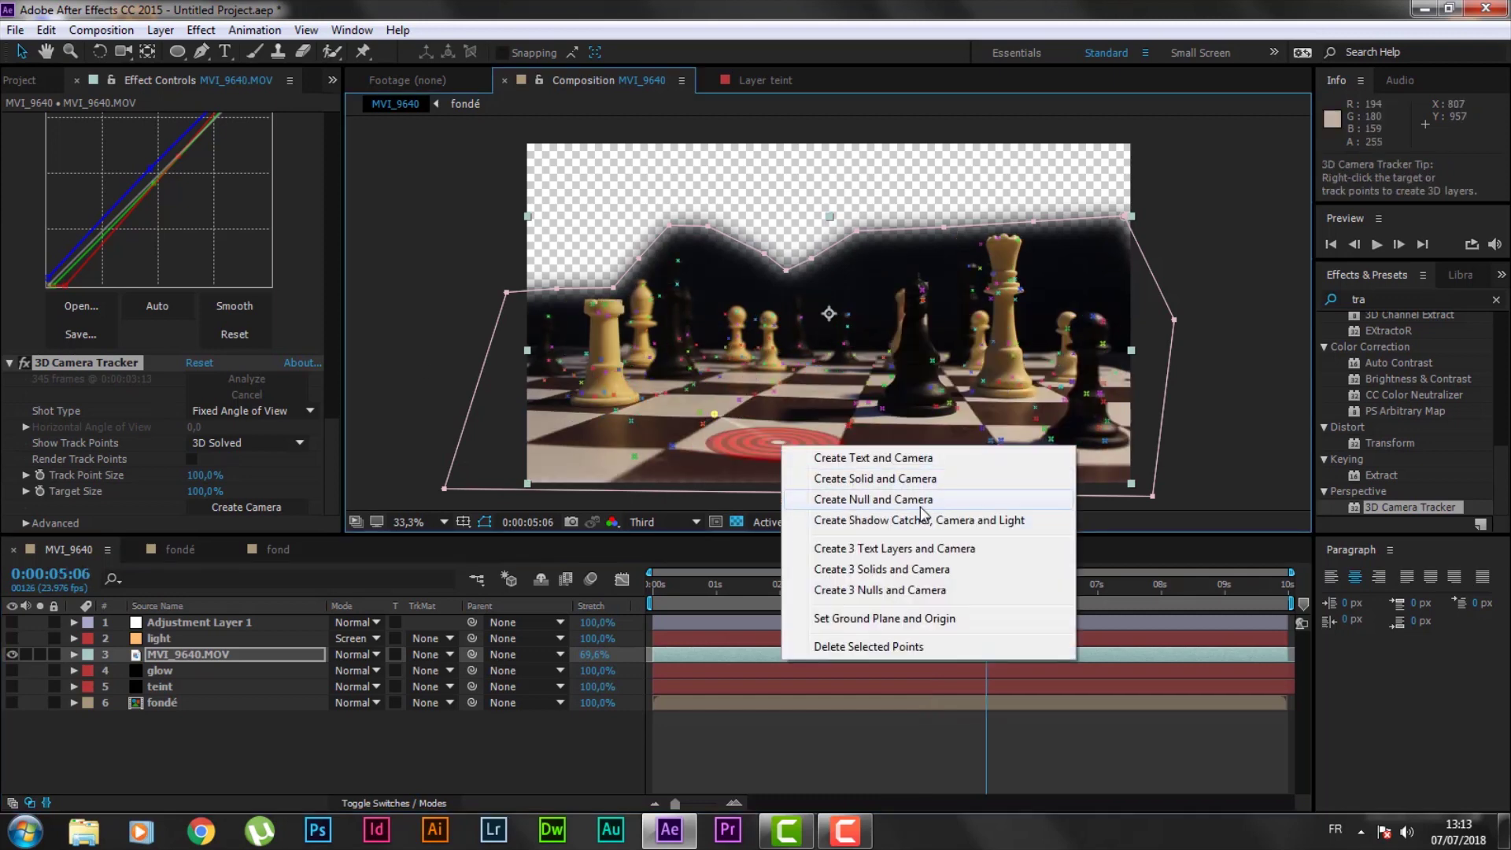
{"action": "left_click", "coordinate": [920, 505]}
{"action": "left_click", "coordinate": [191, 624]}
{"action": "left_click", "coordinate": [191, 638]}
{"action": "left_click", "coordinate": [191, 625]}
- Import text 1.png and place it at the top of the MVI_9640 layer stack
{"action": "left_click", "coordinate": [21, 80]}
{"action": "left_click", "coordinate": [10, 287]}
{"action": "double_click", "coordinate": [181, 435]}
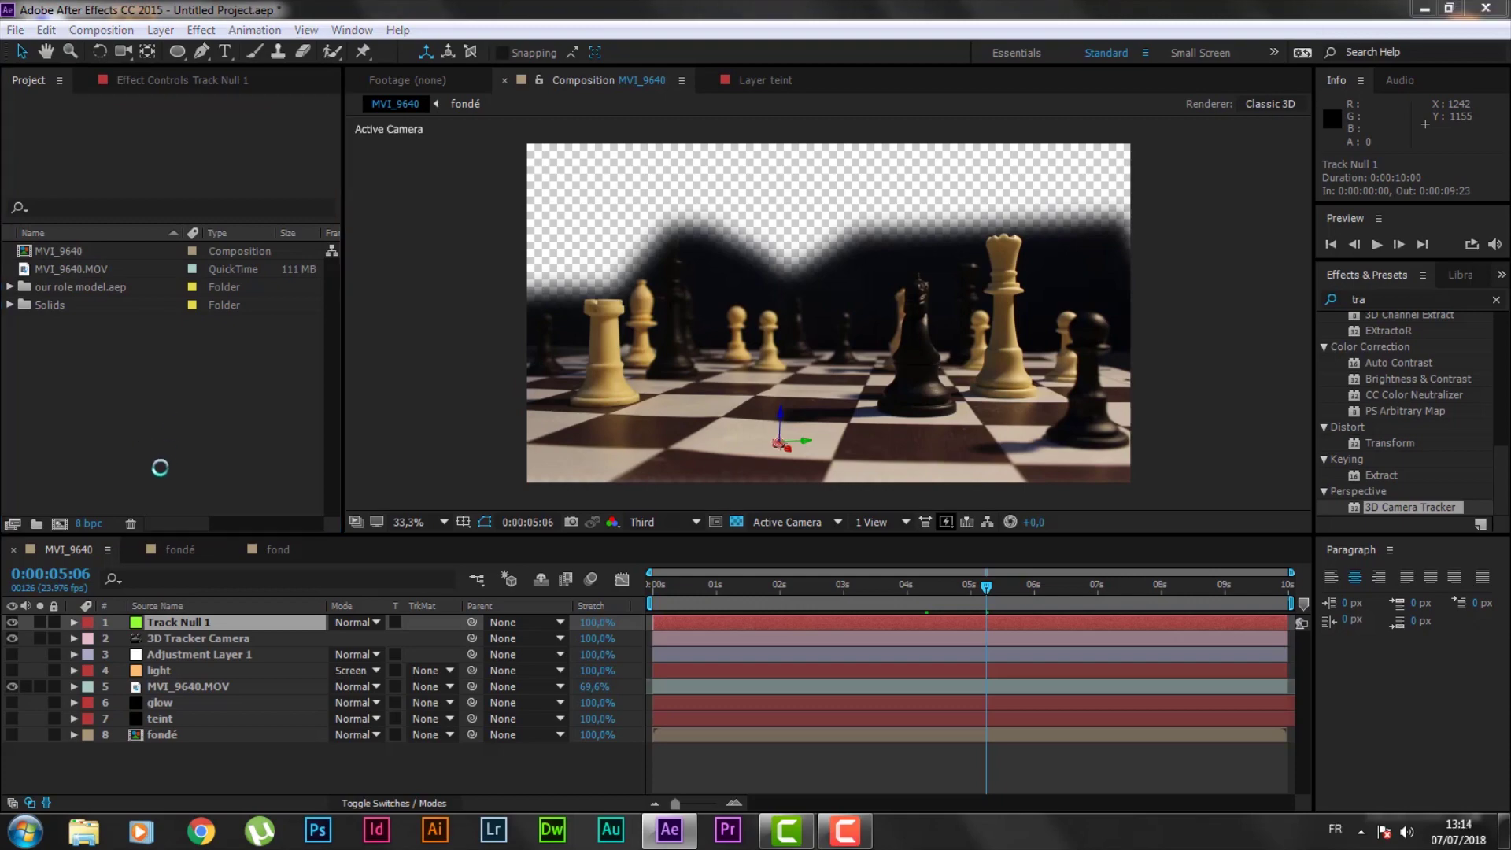
{"action": "double_click", "coordinate": [282, 376]}
{"action": "left_click_drag", "start_coordinate": [63, 323], "coordinate": [172, 622]}
- Pre-compose the text 1.png layer, leaving its attributes in MVI_9640, and open the new composition
{"action": "right_click", "coordinate": [172, 622]}
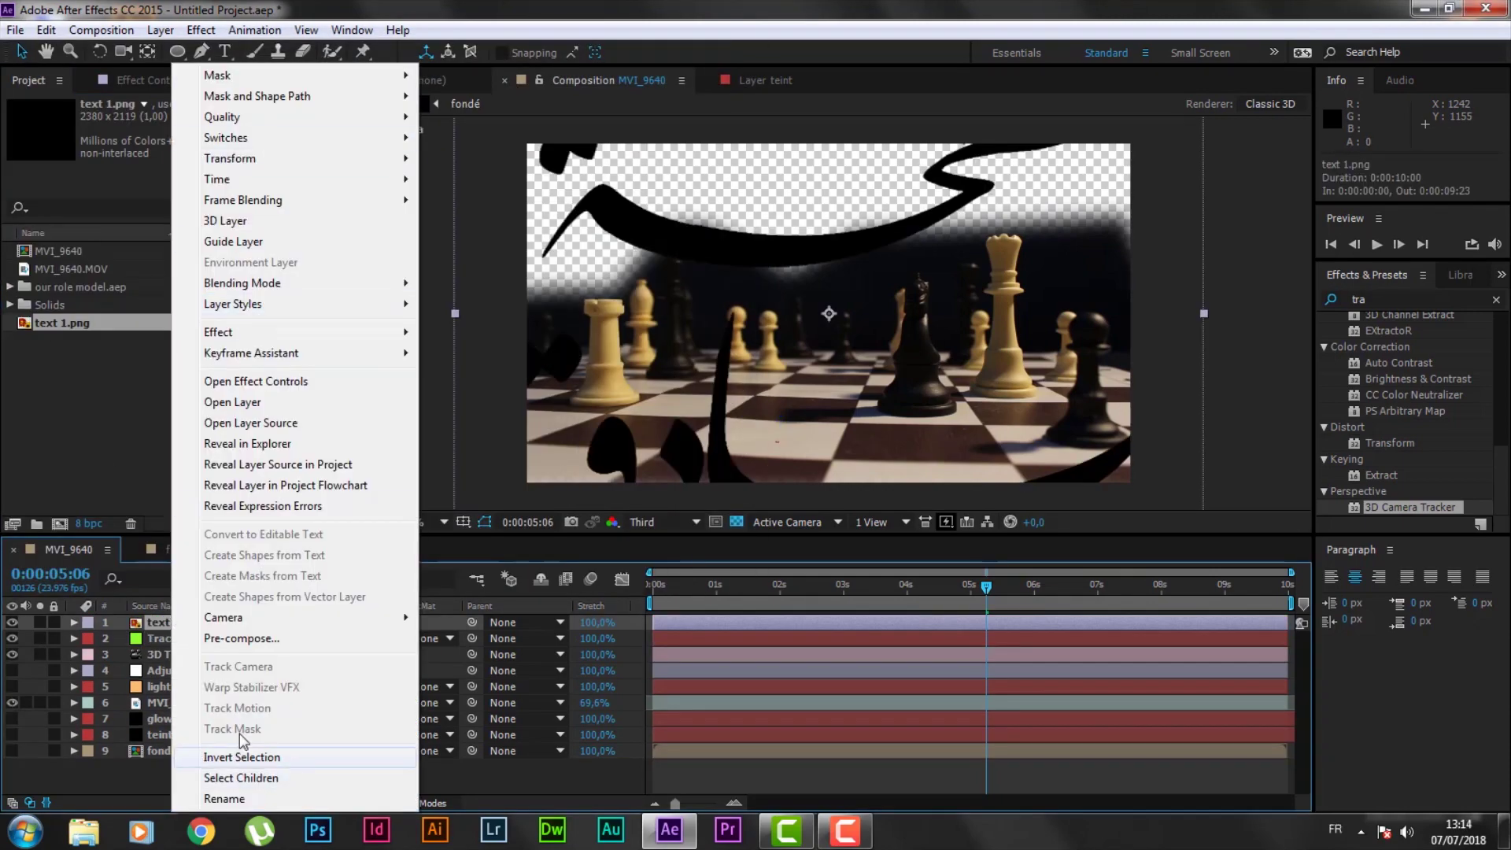
{"action": "left_click", "coordinate": [263, 638]}
{"action": "left_click", "coordinate": [820, 531]}
{"action": "key", "text": "Return"}
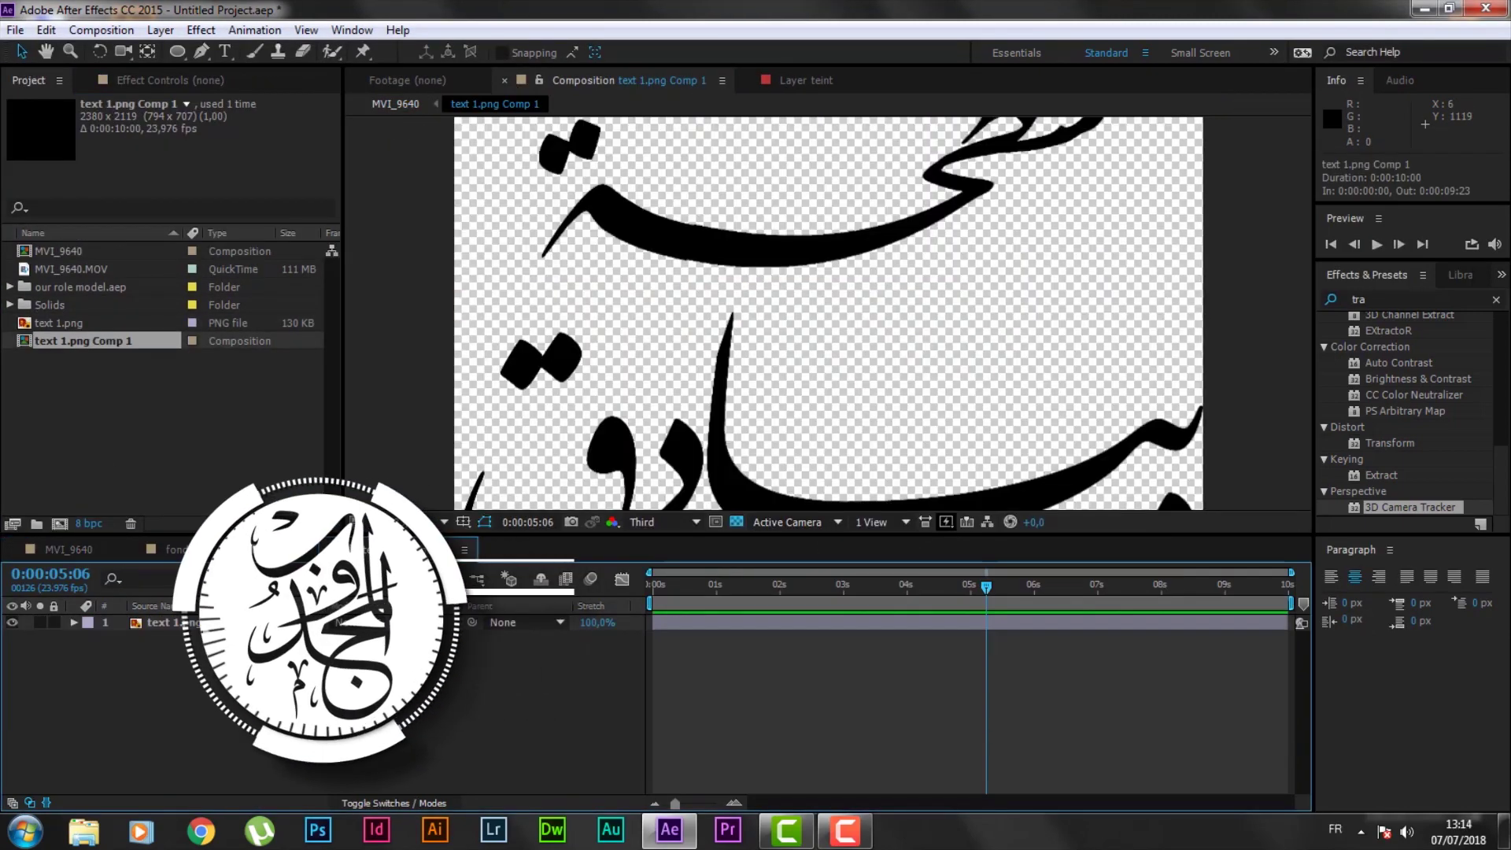
- Import Texture.jpg and place it above the text 1.png layer
{"action": "scroll", "coordinate": [820, 315], "scroll_direction": "down", "scroll_amount": 1}
{"action": "double_click", "coordinate": [128, 398]}
{"action": "left_click", "coordinate": [94, 206]}
{"action": "scroll", "coordinate": [320, 321], "scroll_direction": "down", "scroll_amount": 3}
{"action": "double_click", "coordinate": [581, 258]}
{"action": "scroll", "coordinate": [575, 260], "scroll_direction": "down", "scroll_amount": 5}
{"action": "double_click", "coordinate": [550, 260]}
{"action": "left_click_drag", "start_coordinate": [66, 359], "coordinate": [169, 617]}
- Set Texture.jpg to Vivid Light and text 1.png to Hard Light with an Alpha Inverted track matte
{"action": "left_click", "coordinate": [355, 623]}
{"action": "left_click", "coordinate": [447, 497]}
{"action": "left_click", "coordinate": [355, 639]}
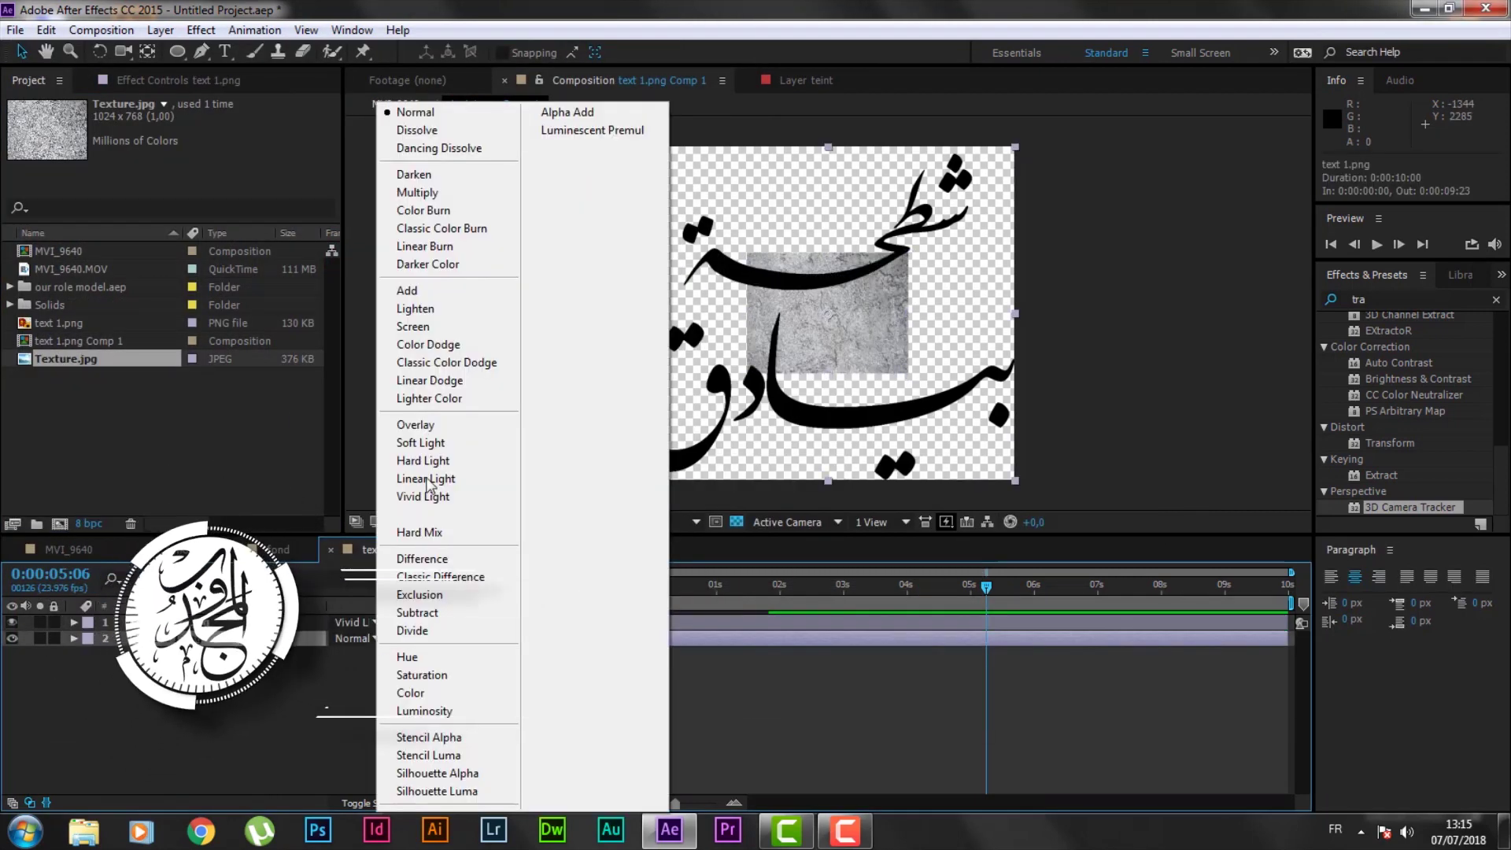
{"action": "left_click", "coordinate": [422, 461]}
{"action": "left_click", "coordinate": [432, 639]}
{"action": "left_click", "coordinate": [473, 682]}
- Enlarge Texture.jpg to cover the whole composition and apply a Fill effect to the text 1.png layer
{"action": "left_click", "coordinate": [188, 622]}
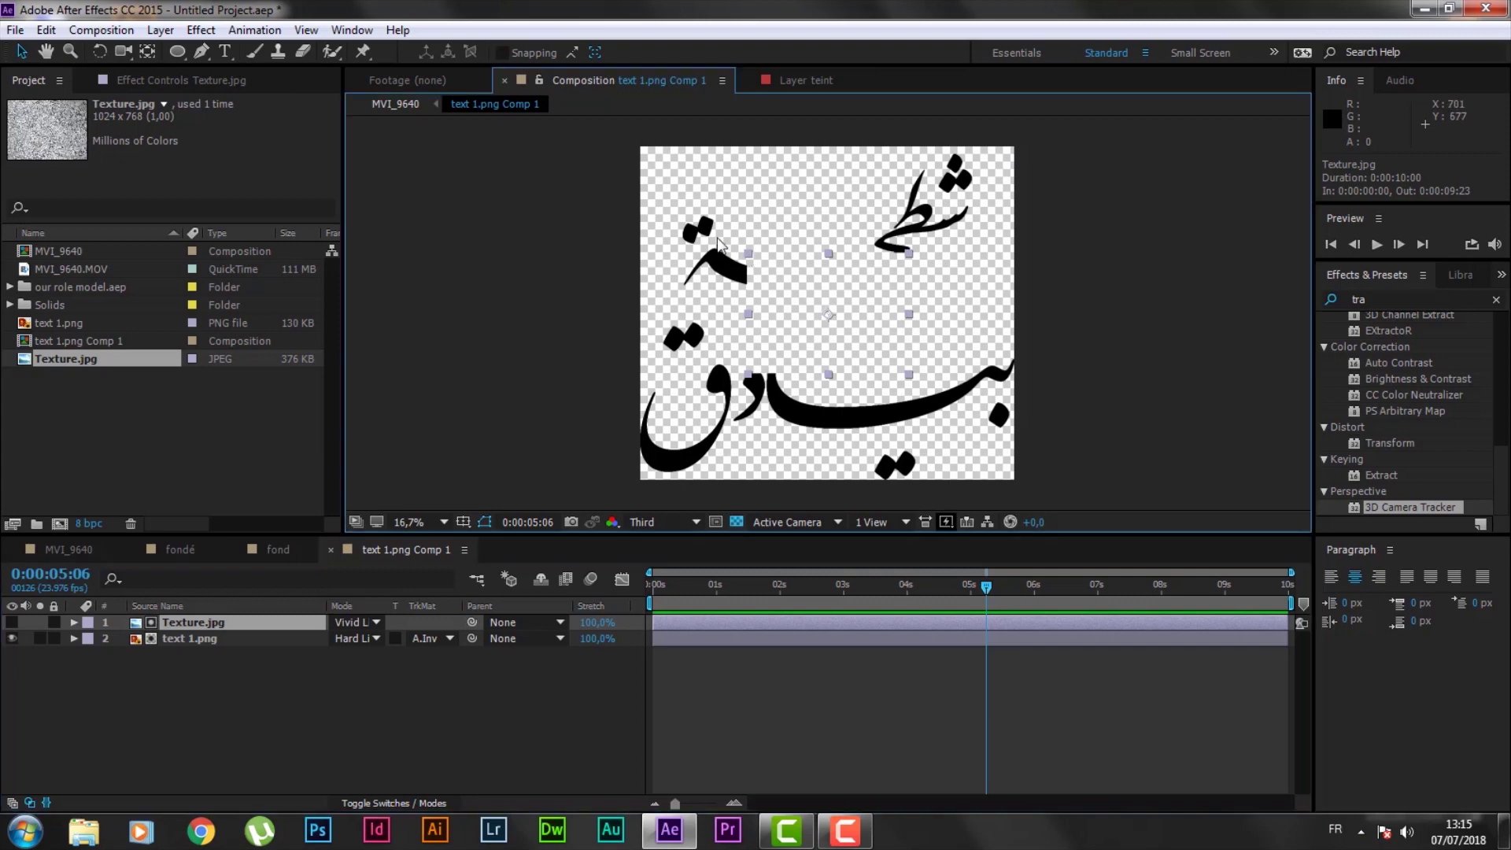
{"action": "double_click", "coordinate": [1385, 299]}
{"action": "type", "text": "fill"}
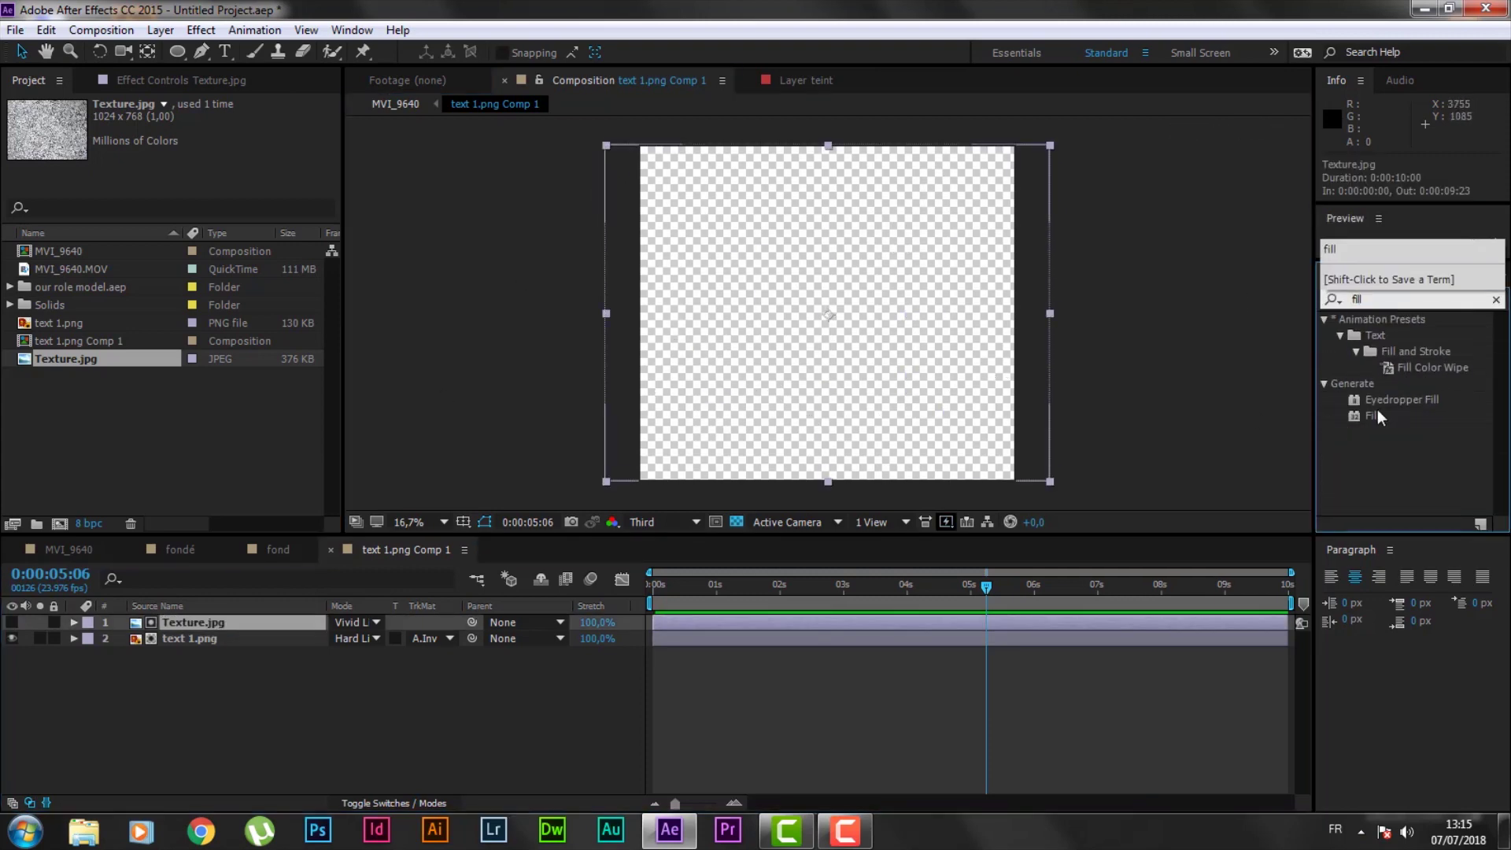
{"action": "left_click_drag", "start_coordinate": [1374, 416], "coordinate": [236, 638]}
- Switch the text 1.png track matte to Luma and set its Fill colour to dark red
{"action": "left_click", "coordinate": [432, 639]}
{"action": "left_click", "coordinate": [472, 730]}
{"action": "left_click", "coordinate": [199, 168]}
{"action": "left_click", "coordinate": [749, 578]}
{"action": "left_click", "coordinate": [936, 453]}
{"action": "left_click", "coordinate": [200, 168]}
{"action": "left_click", "coordinate": [748, 560]}
{"action": "left_click", "coordinate": [935, 451]}
- Add a Drop Shadow to text 1.png with 65% opacity, distance 28 and softness 24
{"action": "left_click_drag", "start_coordinate": [1380, 298], "coordinate": [1272, 304]}
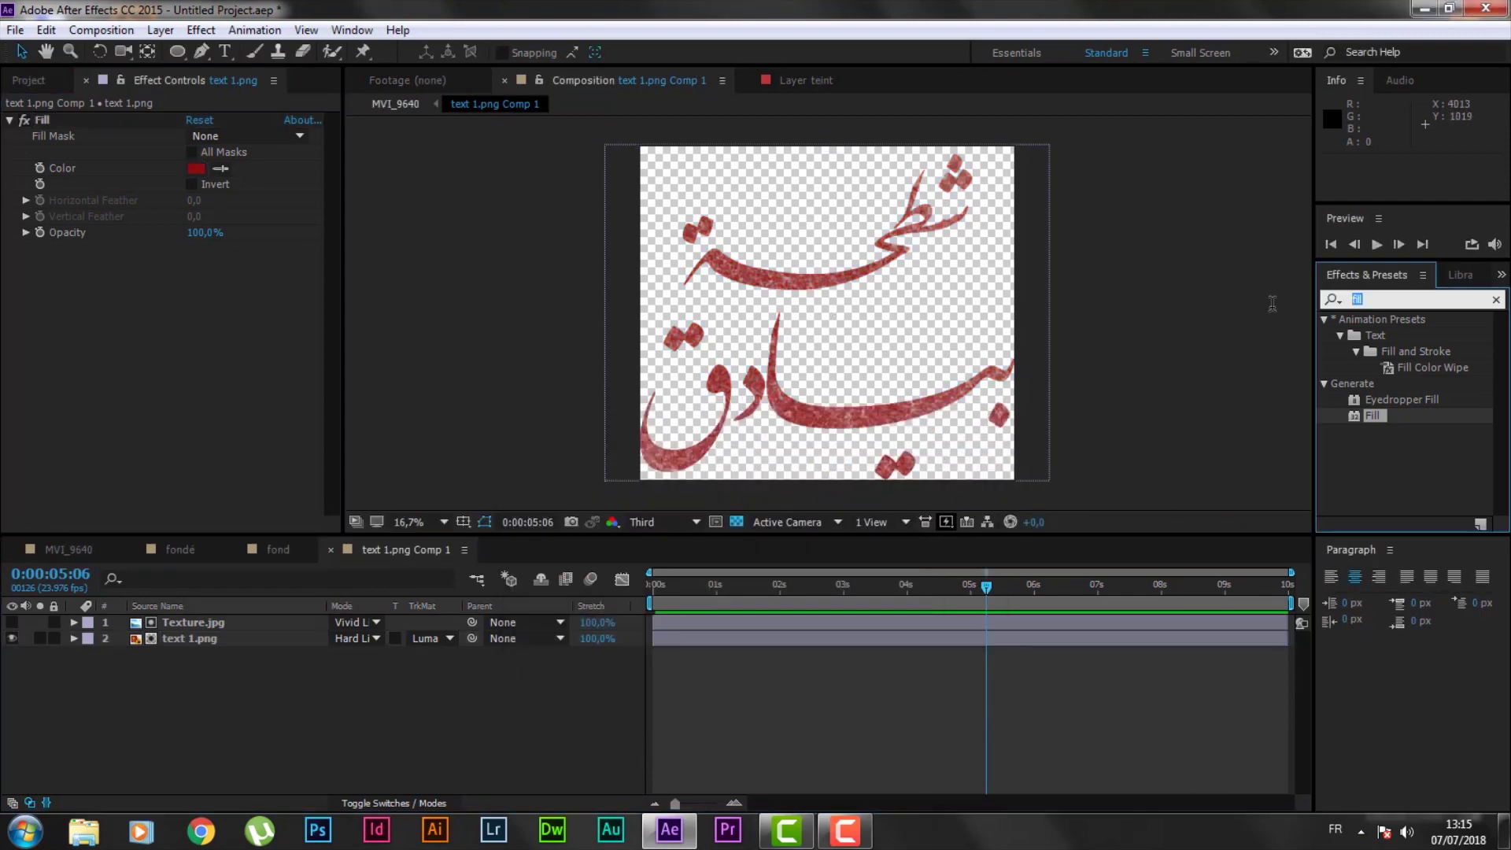
{"action": "type", "text": "sh"}
{"action": "key", "text": "BackSpace"}
{"action": "key", "text": "BackSpace"}
{"action": "type", "text": "dro"}
{"action": "left_click_drag", "start_coordinate": [1398, 496], "coordinate": [213, 639]}
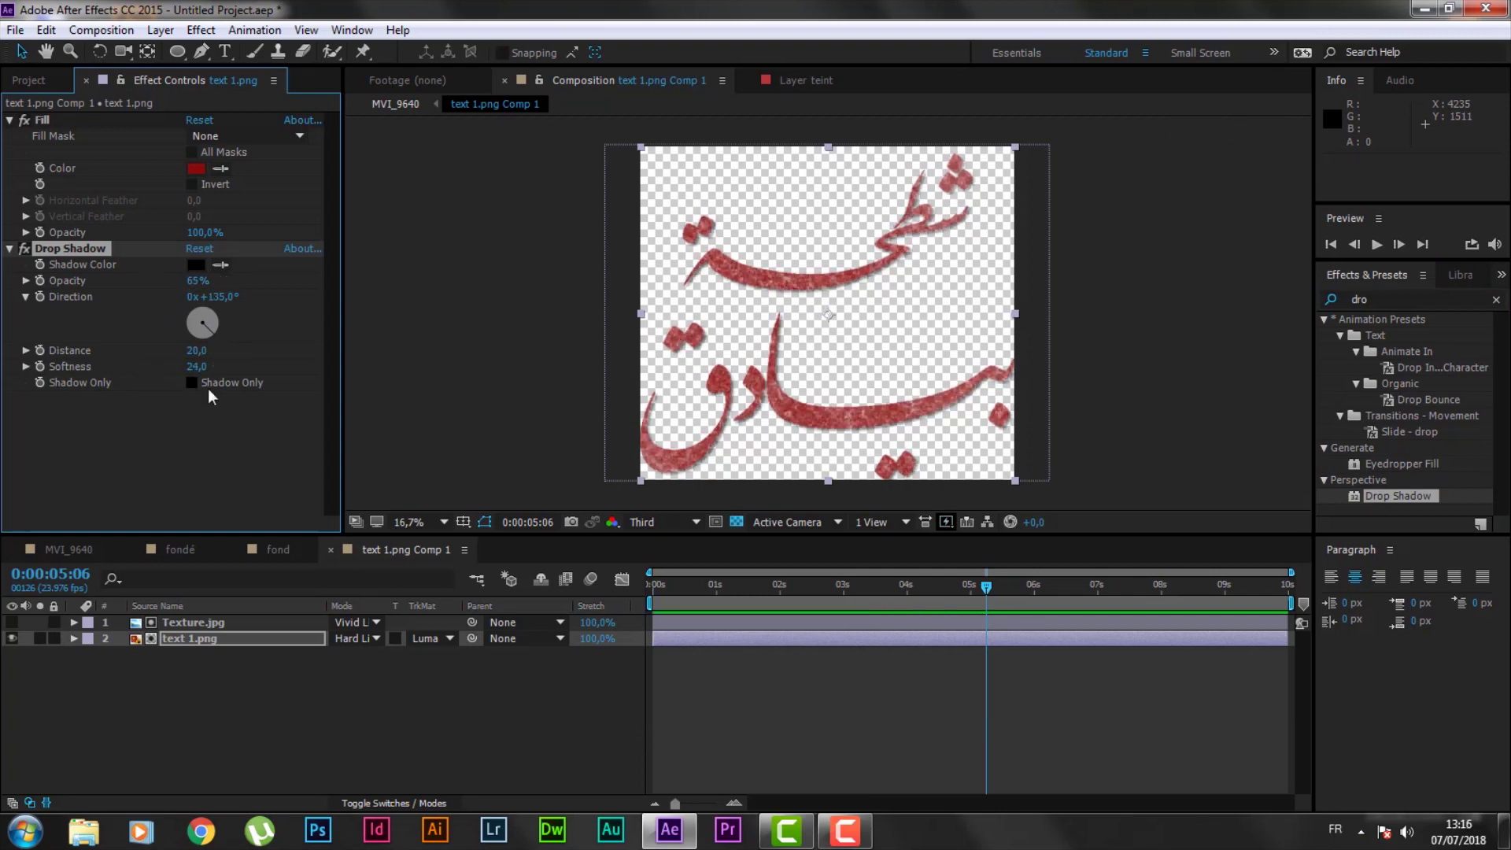
- In MVI_9640, show the hidden layers, make text 1.png Comp 1 a 3D layer and parent it to Track Null 1
{"action": "left_click", "coordinate": [66, 549]}
{"action": "left_click_drag", "start_coordinate": [15, 670], "coordinate": [14, 743]}
{"action": "left_click", "coordinate": [416, 803]}
{"action": "left_click", "coordinate": [435, 621]}
{"action": "left_click_drag", "start_coordinate": [493, 622], "coordinate": [189, 638]}
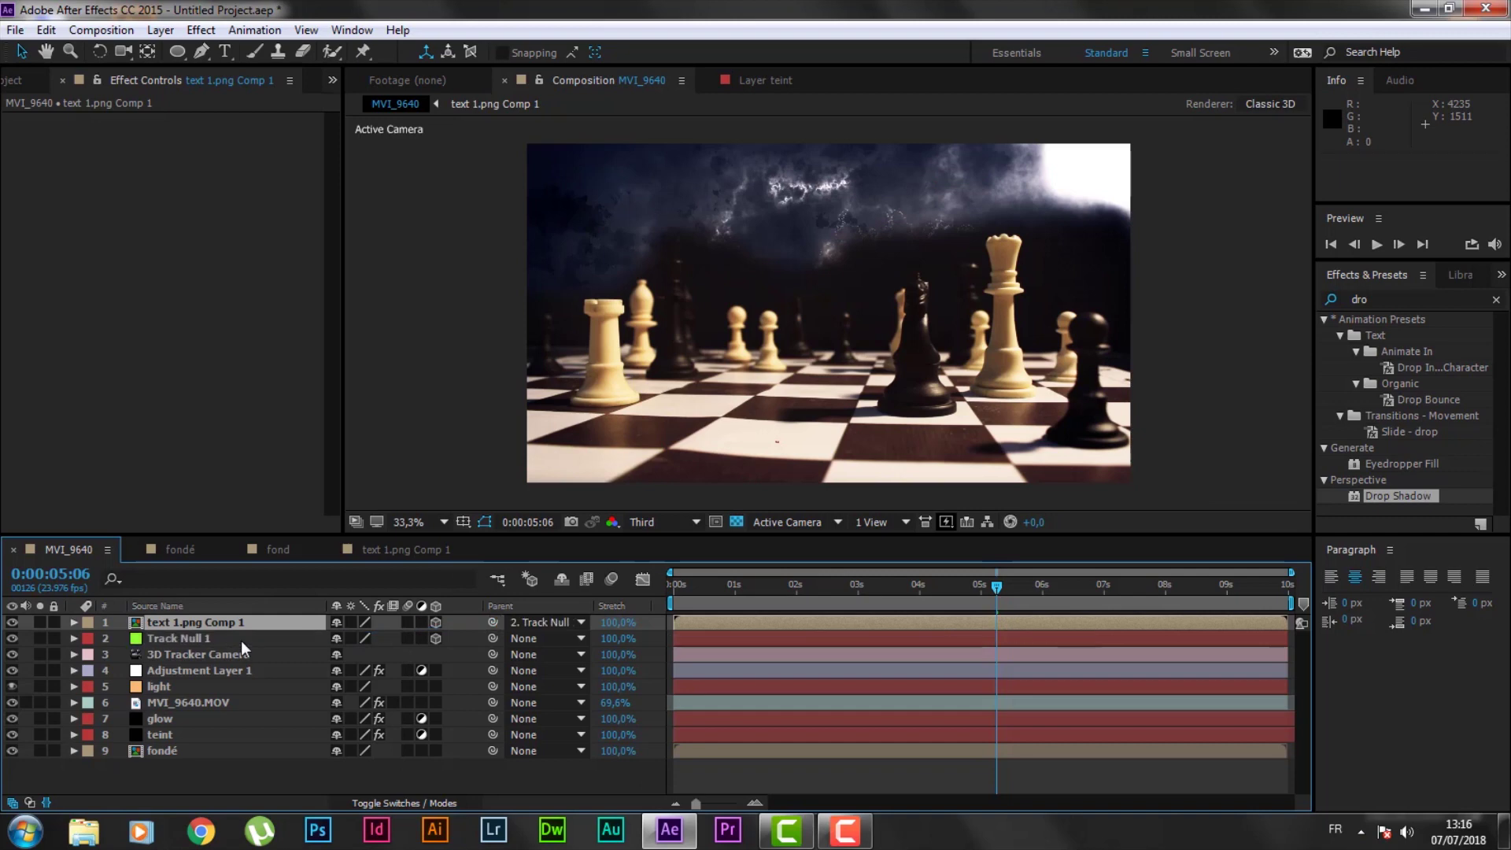
- Turn the disabled colour effects on the MVI_9640.MOV layer back on
{"action": "left_click", "coordinate": [161, 718]}
{"action": "left_click", "coordinate": [164, 703]}
{"action": "scroll", "coordinate": [61, 406], "scroll_direction": "down", "scroll_amount": 5}
{"action": "scroll", "coordinate": [61, 406], "scroll_direction": "down", "scroll_amount": 10}
{"action": "left_click", "coordinate": [25, 402]}
{"action": "left_click", "coordinate": [24, 463]}
- Turn text 1.png Comp 1 towards the camera and move it to position -1326.5, 34.9, -1290.9 above the board
{"action": "left_click", "coordinate": [194, 625]}
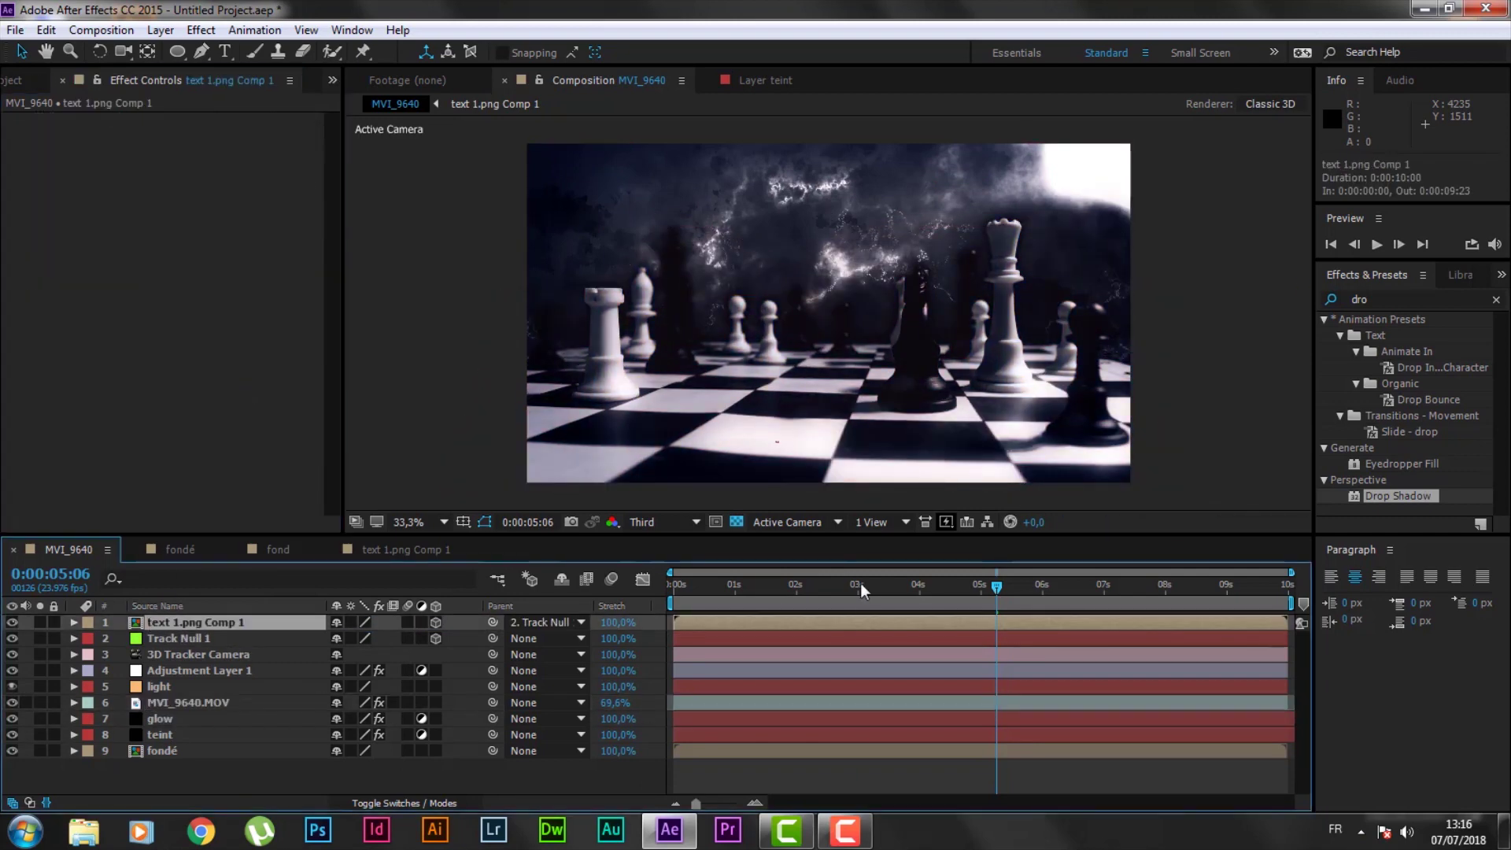
{"action": "left_click", "coordinate": [861, 586]}
{"action": "left_click", "coordinate": [74, 623]}
{"action": "key", "text": "p"}
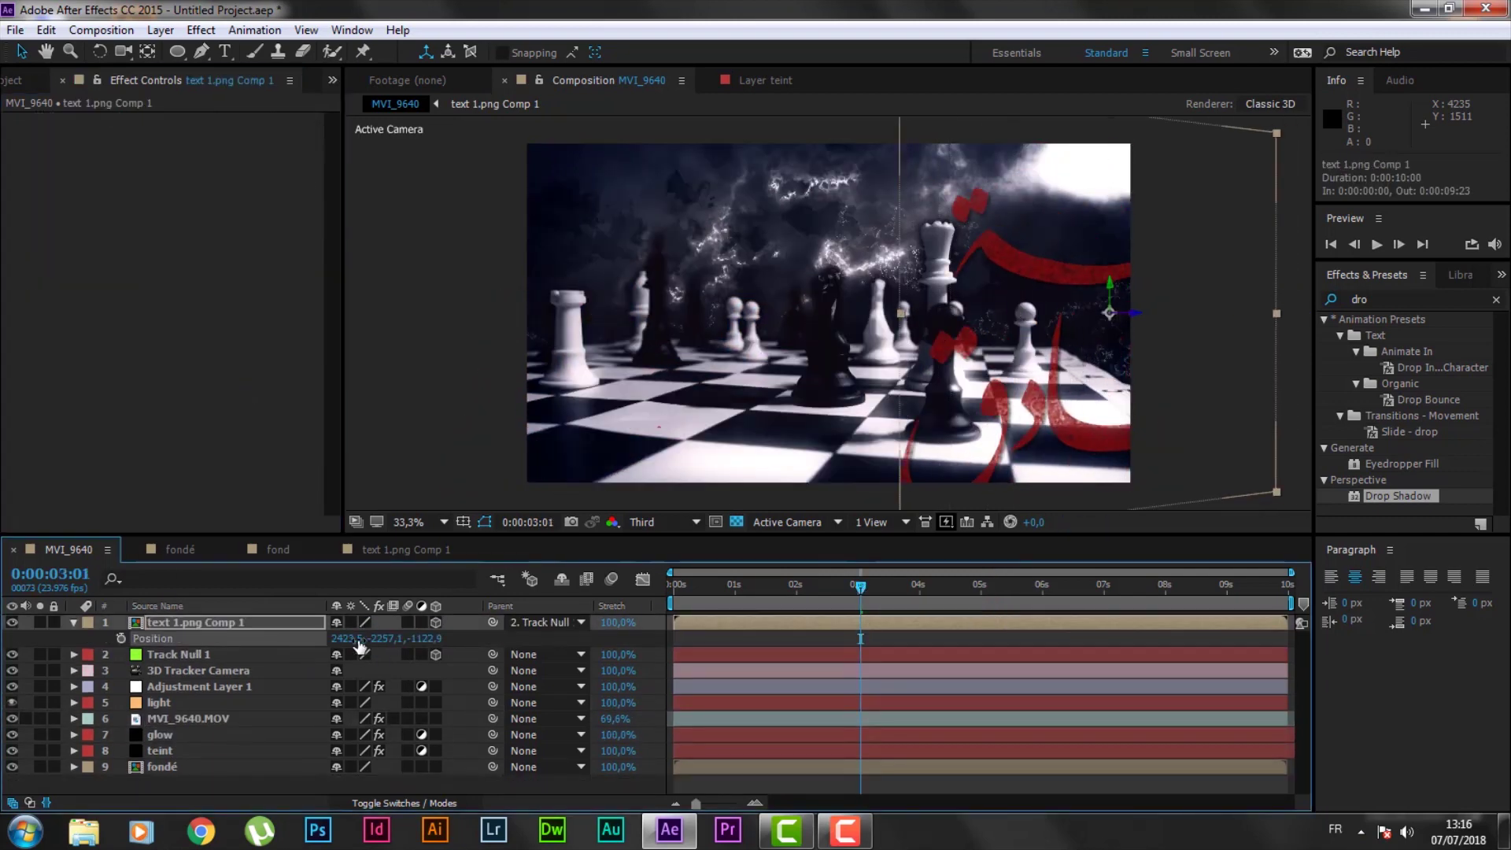
{"action": "left_click_drag", "start_coordinate": [358, 645], "coordinate": [617, 675]}
{"action": "key", "text": "r"}
{"action": "key", "text": "p"}
{"action": "left_click", "coordinate": [1102, 588]}
{"action": "left_click_drag", "start_coordinate": [417, 639], "coordinate": [669, 628]}
{"action": "left_click_drag", "start_coordinate": [359, 639], "coordinate": [551, 618]}
{"action": "left_click", "coordinate": [416, 419]}
- Create a black solid named vintage and draw a rounded six-point mask over most of the frame on it
{"action": "left_click", "coordinate": [161, 30]}
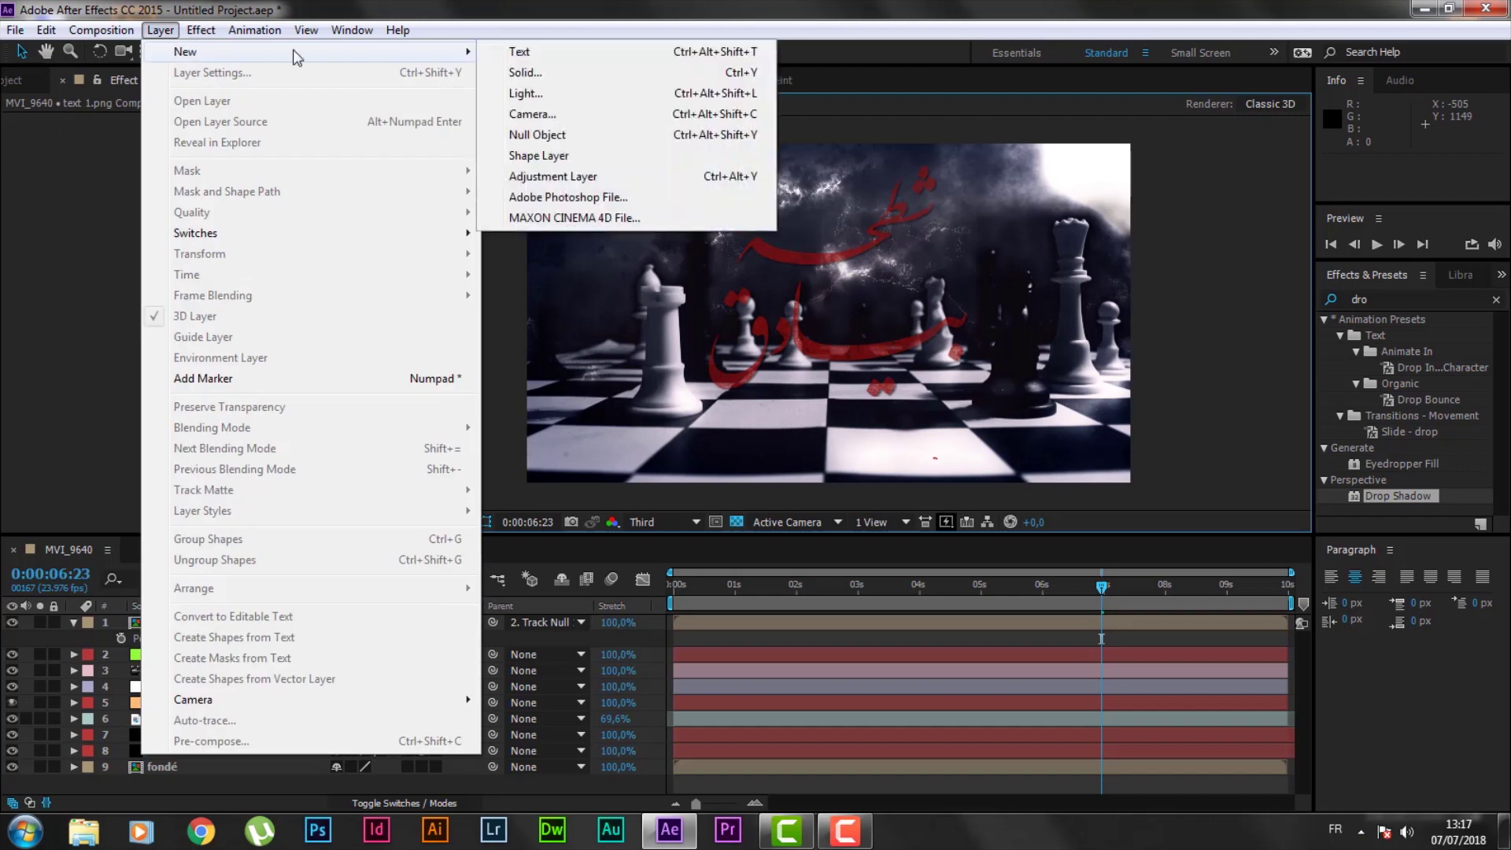
{"action": "left_click", "coordinate": [527, 74]}
{"action": "left_click", "coordinate": [740, 520]}
{"action": "key", "text": "Return"}
{"action": "type", "text": "vintage"}
{"action": "key", "text": "Return"}
{"action": "key", "text": "g"}
{"action": "left_click", "coordinate": [625, 148]}
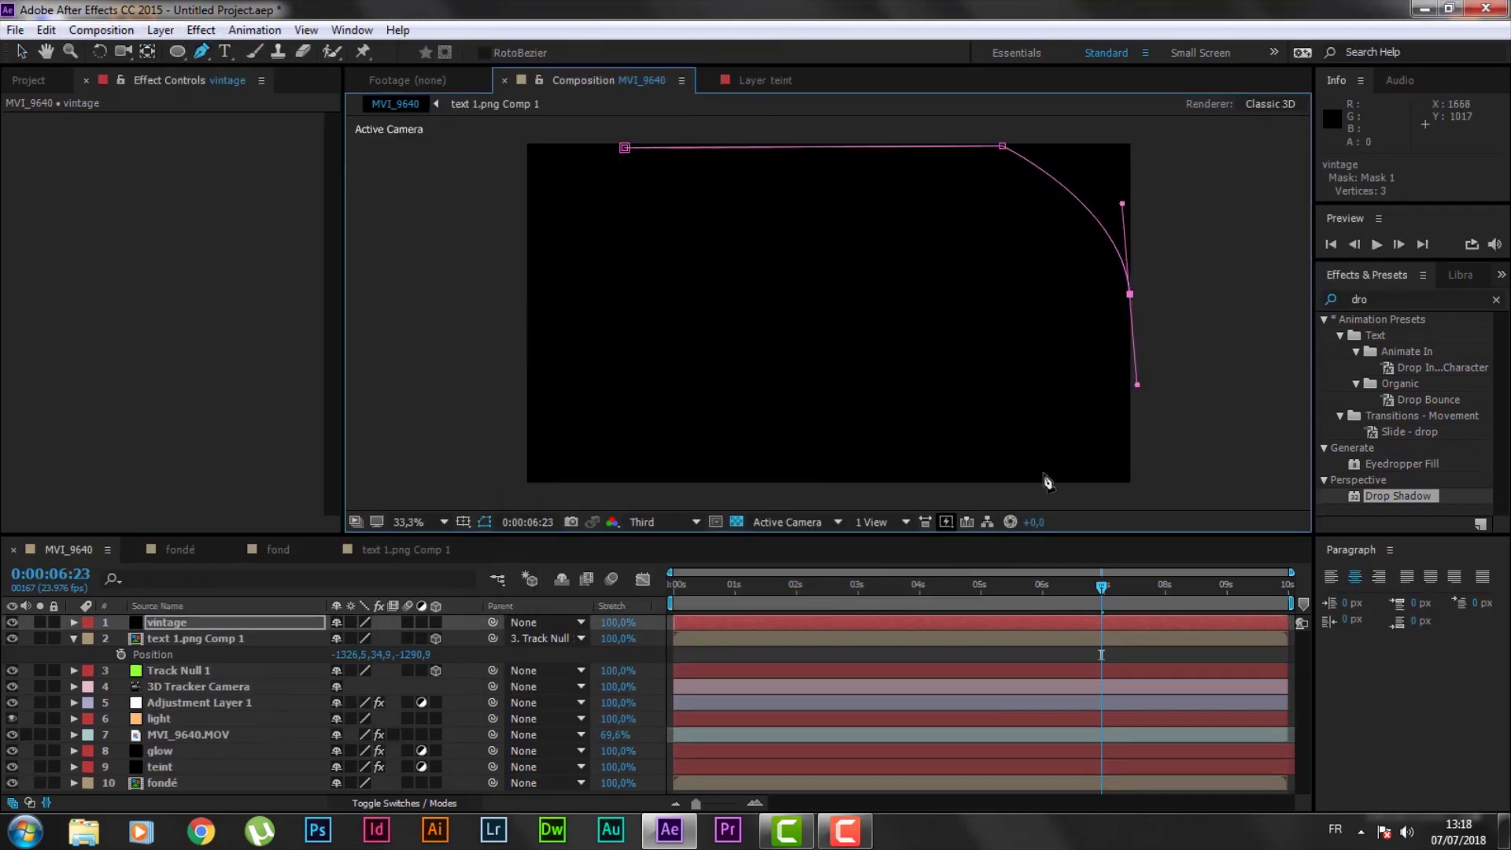
- Set the vintage mask to Subtract with a 300-pixel feather and 84% mask opacity
{"action": "key", "text": "m"}
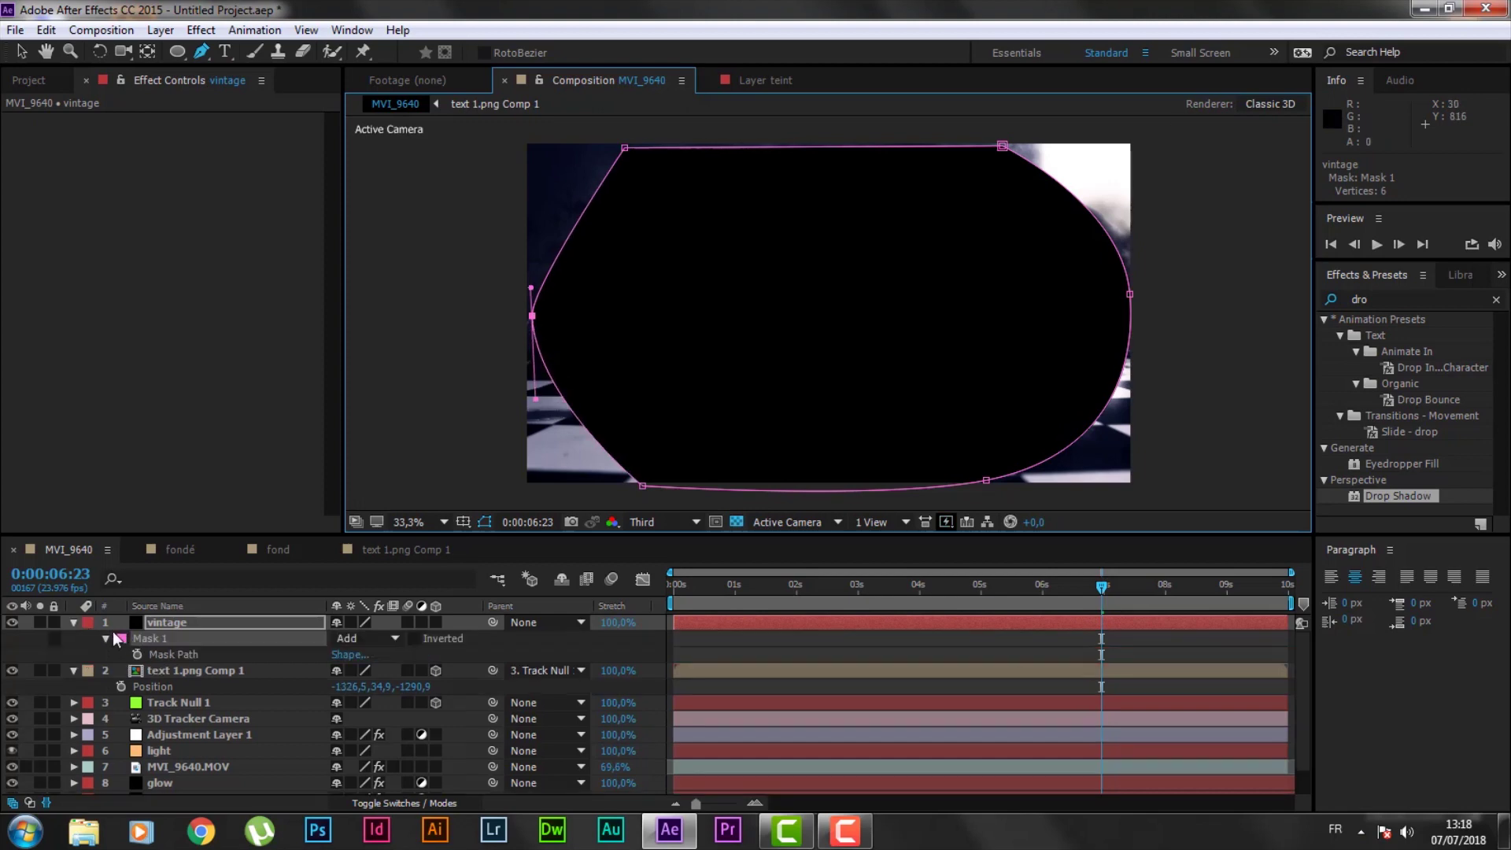
{"action": "left_click", "coordinate": [105, 638]}
{"action": "left_click", "coordinate": [367, 639]}
{"action": "left_click", "coordinate": [368, 682]}
{"action": "left_click", "coordinate": [379, 671]}
{"action": "type", "text": "300"}
{"action": "key", "text": "Return"}
{"action": "left_click_drag", "start_coordinate": [345, 687], "coordinate": [332, 687]}
{"action": "left_click", "coordinate": [411, 372]}
{"action": "left_click", "coordinate": [168, 735]}
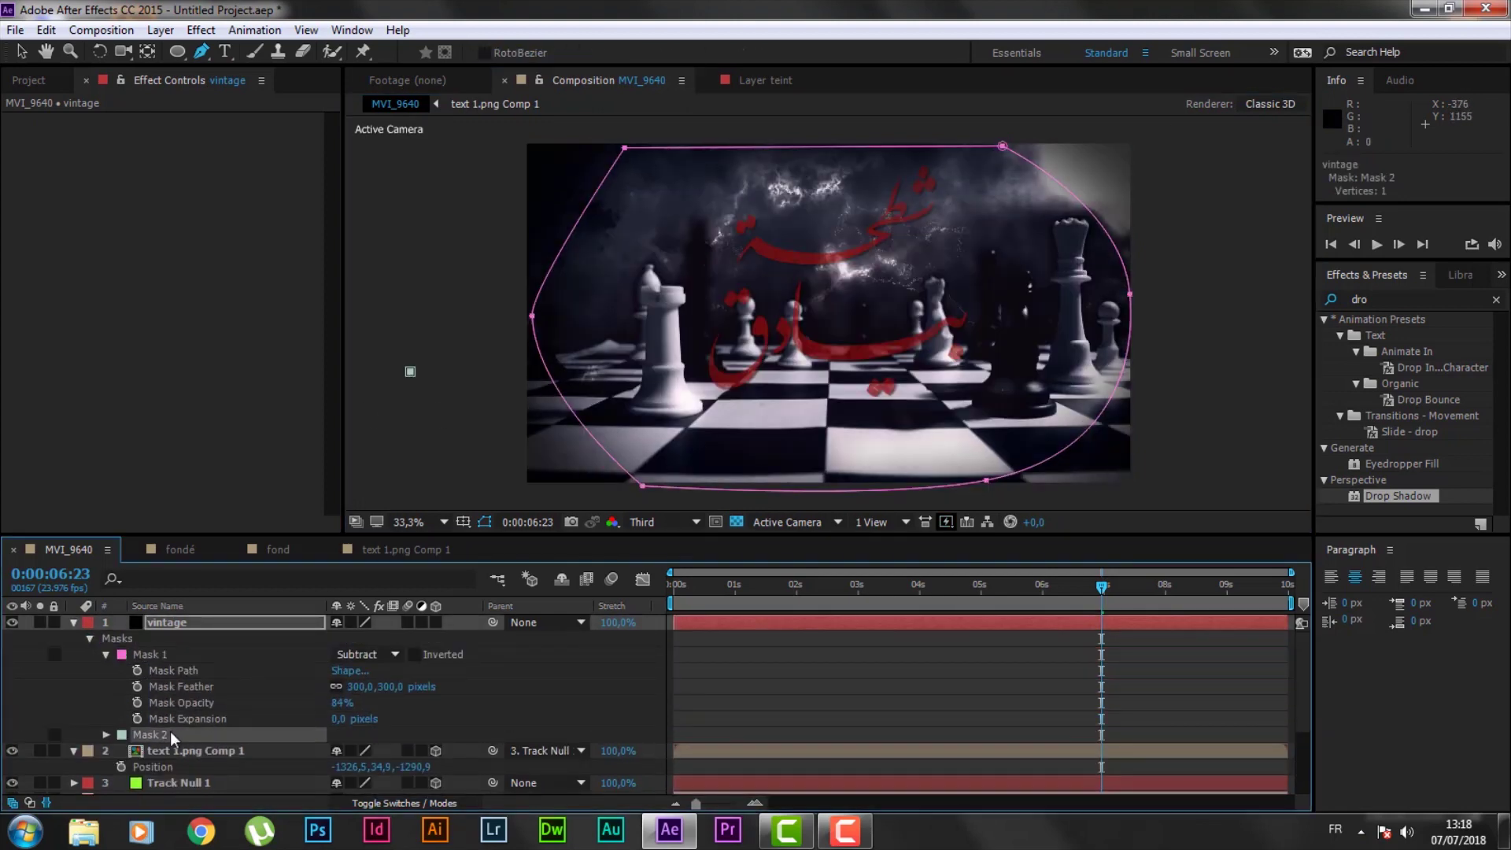
{"action": "key", "text": "Delete"}
{"action": "key", "text": "v"}
{"action": "left_click", "coordinate": [457, 409]}
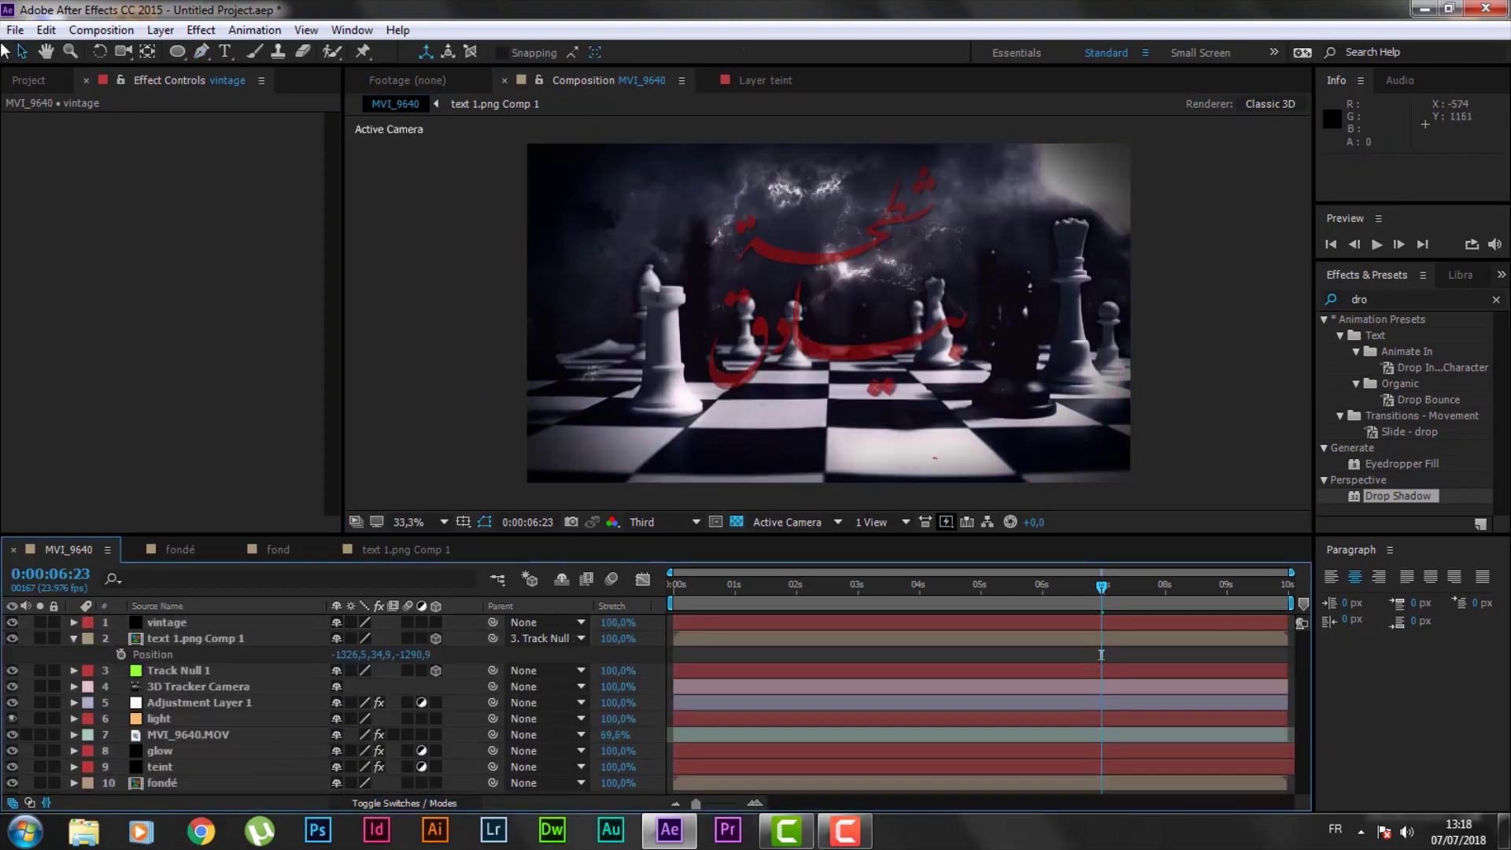
- Create a white solid named mask directly above text 1.png Comp 1
{"action": "left_click", "coordinate": [181, 639]}
{"action": "left_click", "coordinate": [160, 30]}
{"action": "mouse_move", "coordinate": [236, 51]}
{"action": "left_click", "coordinate": [578, 72]}
{"action": "left_click", "coordinate": [737, 528]}
{"action": "left_click_drag", "start_coordinate": [677, 503], "coordinate": [520, 439]}
{"action": "left_click", "coordinate": [941, 449]}
{"action": "type", "text": "mask"}
{"action": "key", "text": "Return"}
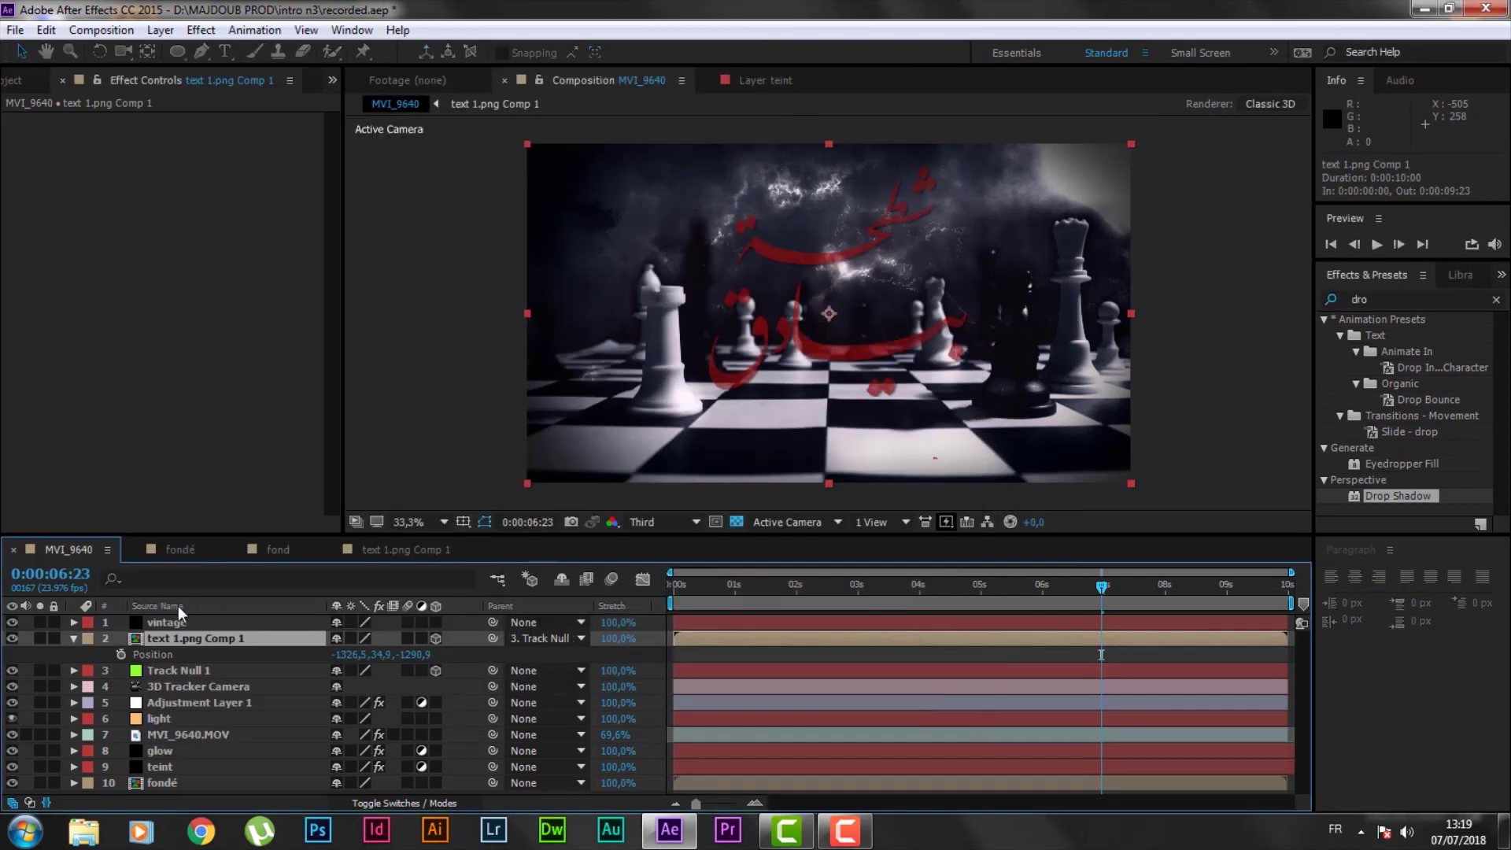
- Make the mask solid a 3D layer parented to Track Null 1 and match the text's position, -1326.5, 34.9, -1290.9
{"action": "left_click", "coordinate": [435, 639]}
{"action": "left_click_drag", "start_coordinate": [492, 638], "coordinate": [236, 680]}
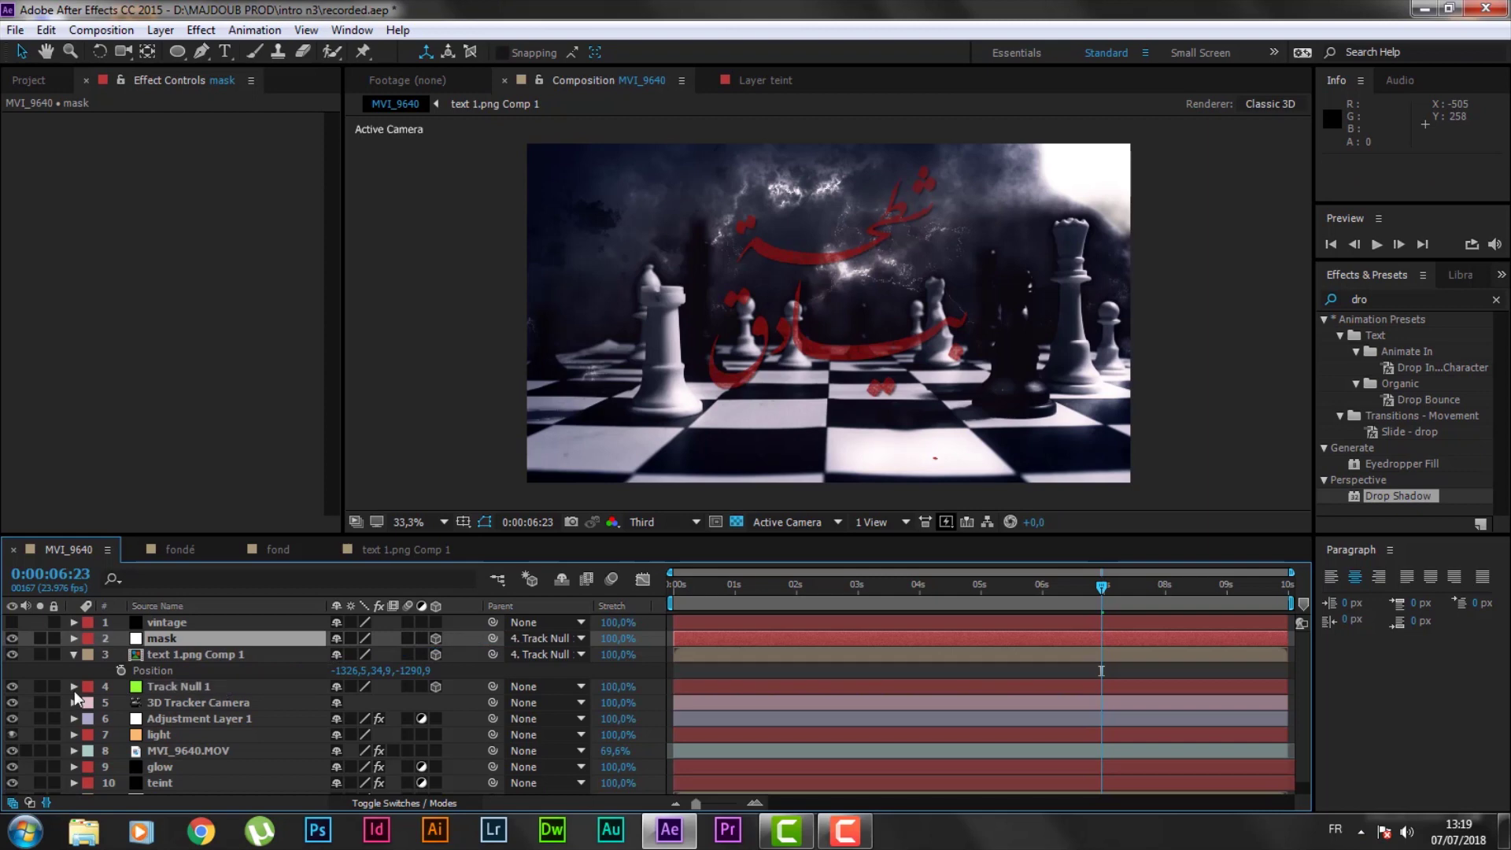
{"action": "key", "text": "p"}
{"action": "left_click", "coordinate": [348, 687]}
{"action": "left_click", "coordinate": [402, 687]}
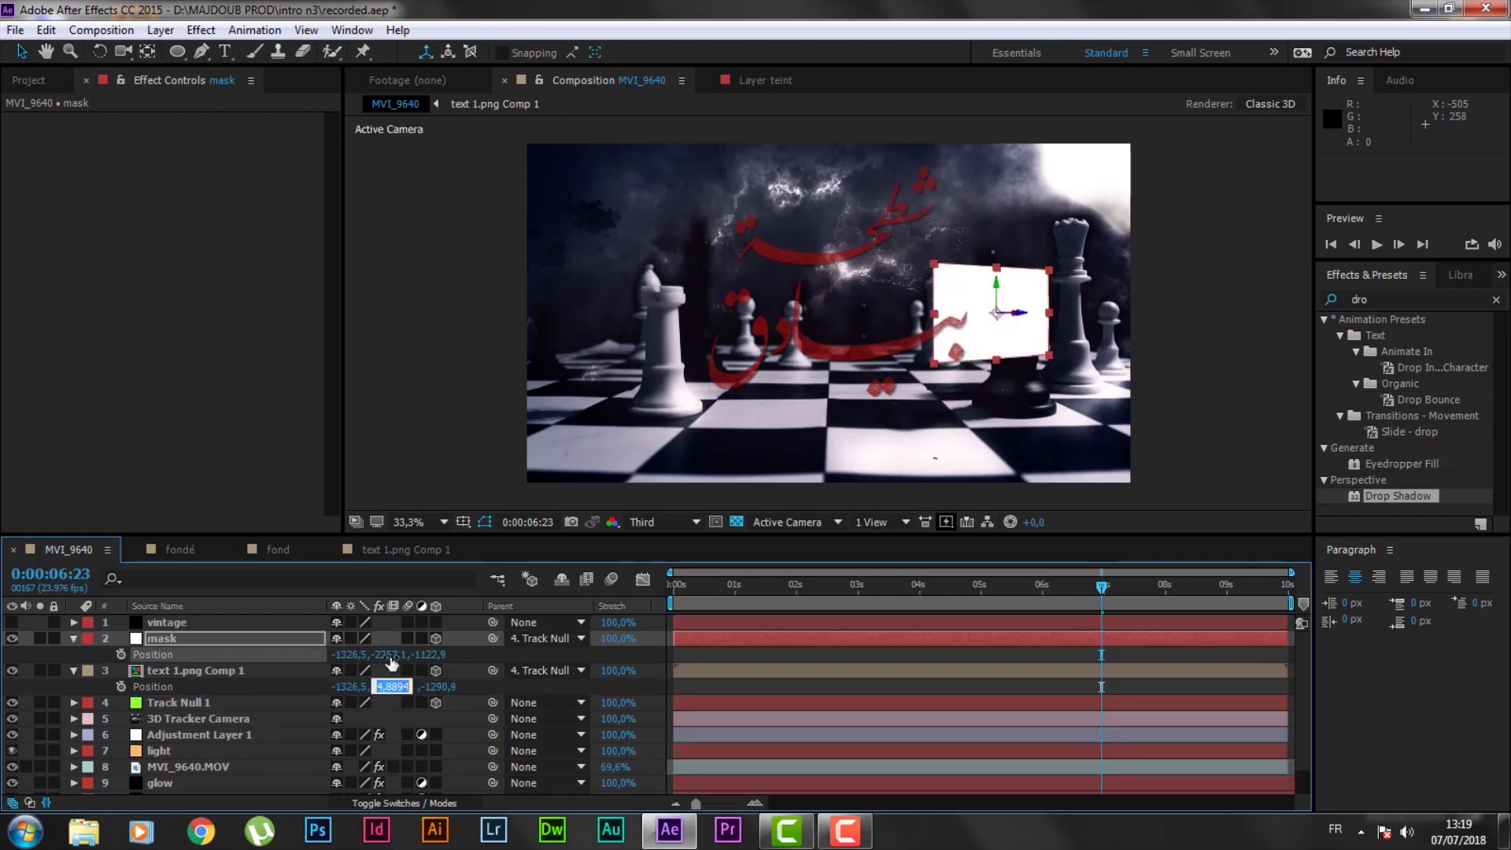
{"action": "key", "text": "Tab"}
{"action": "type", "text": "-1290,9"}
{"action": "key", "text": "Return"}
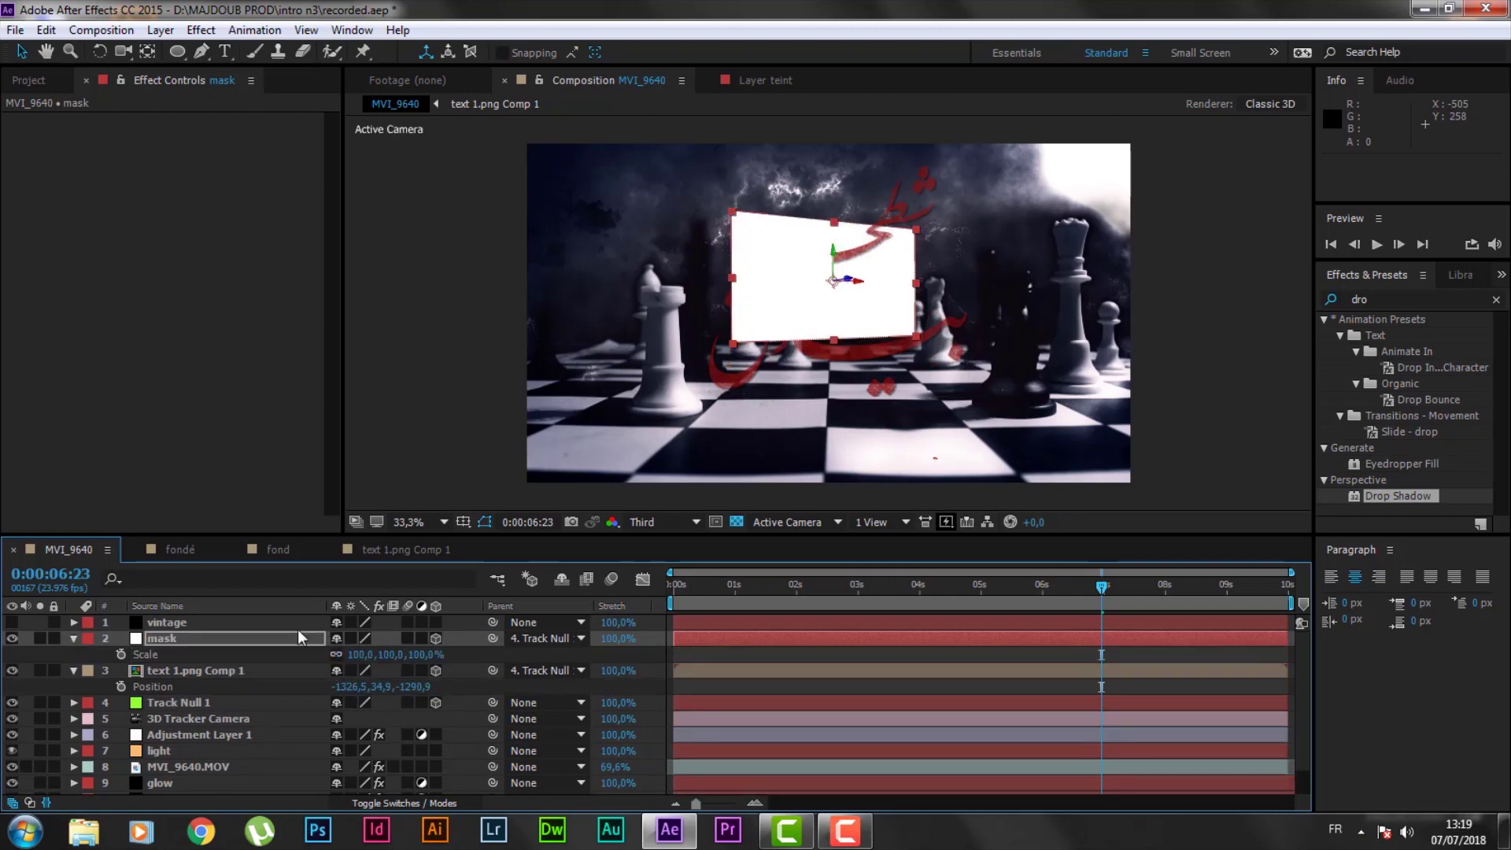
- Set the mask solid's Y rotation to 40° and enlarge its scale to 396% so it covers the text
{"action": "key", "text": "r"}
{"action": "left_click", "coordinate": [369, 687]}
{"action": "type", "text": "40"}
{"action": "key", "text": "Return"}
{"action": "key", "text": "r"}
{"action": "key", "text": "s"}
{"action": "left_click_drag", "start_coordinate": [364, 655], "coordinate": [675, 649]}
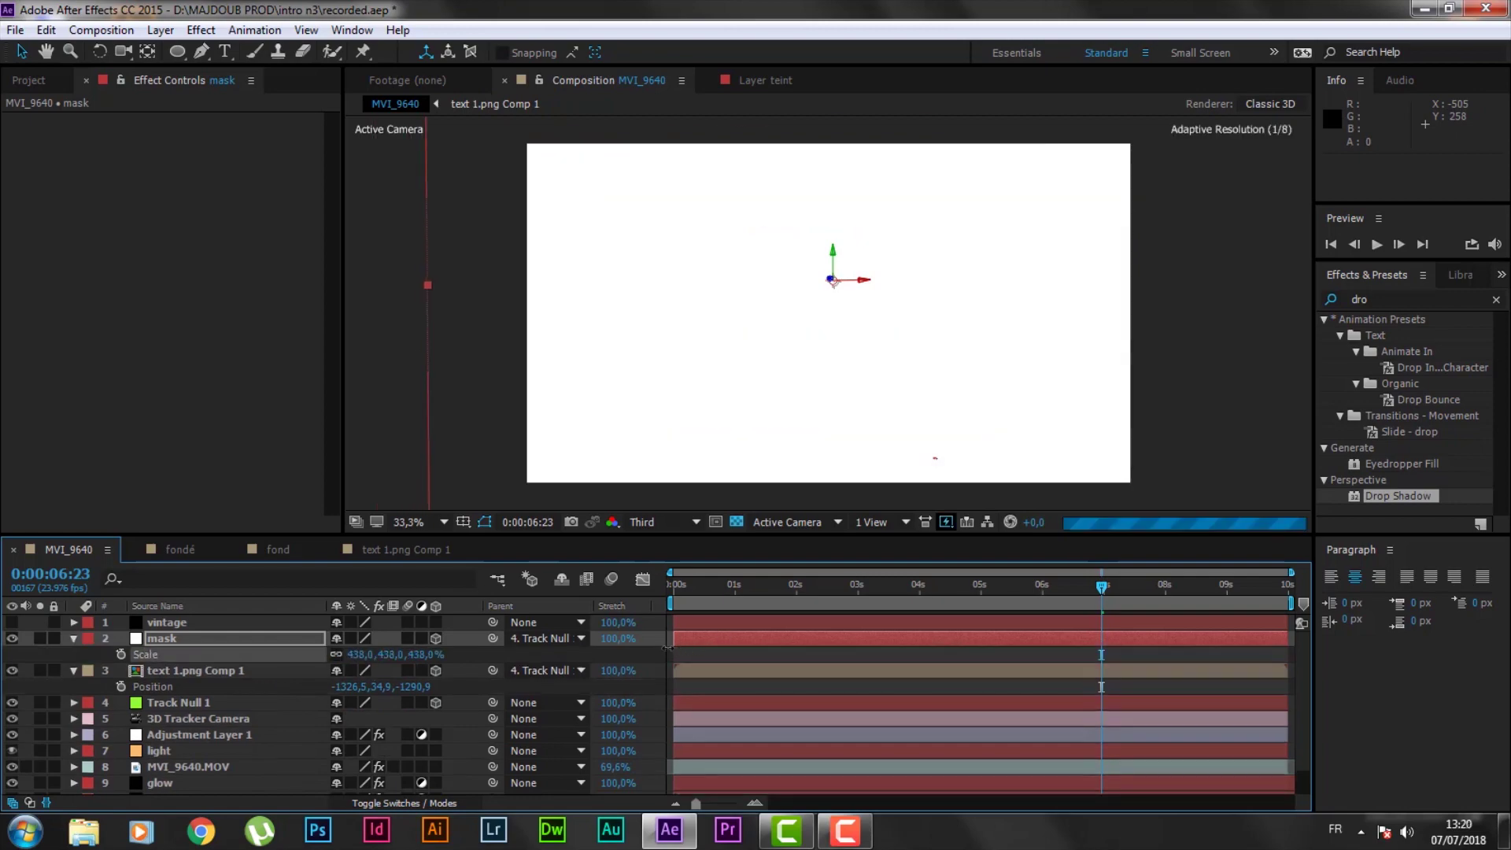
- Hide the mask, fondé, teint, glow, light and Adjustment Layer 1 layers to expose the chess footage
{"action": "left_click", "coordinate": [12, 638]}
{"action": "scroll", "coordinate": [22, 740], "scroll_direction": "down", "scroll_amount": 2}
{"action": "left_click", "coordinate": [161, 786]}
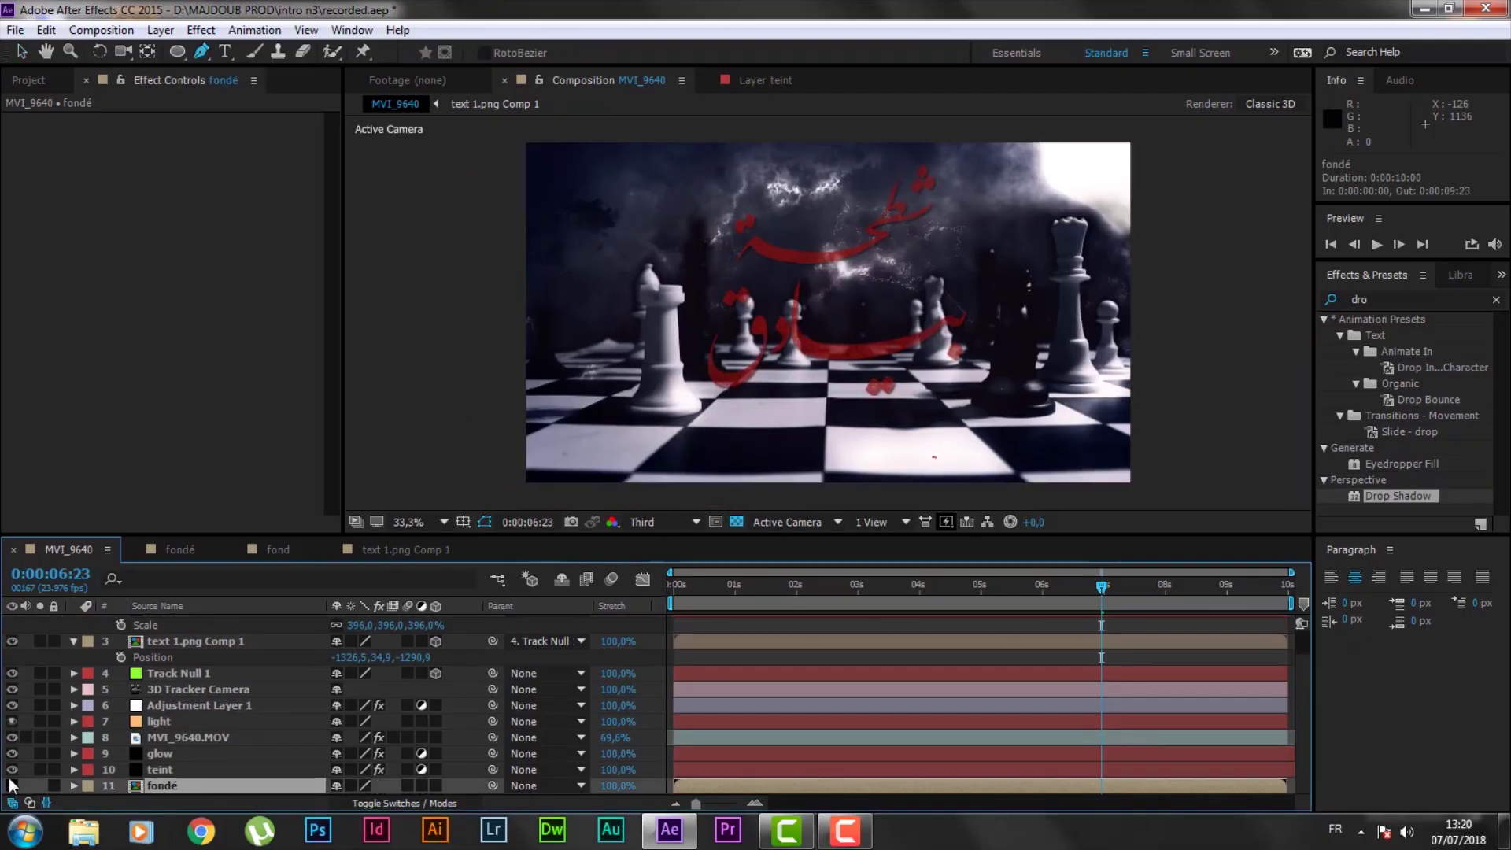
{"action": "left_click_drag", "start_coordinate": [12, 785], "coordinate": [12, 755]}
{"action": "left_click_drag", "start_coordinate": [11, 722], "coordinate": [11, 706]}
- Trace a closed Pen path on the mask solid around the dark chess piece in front of the white queen
{"action": "key", "text": "g"}
{"action": "left_click", "coordinate": [167, 739]}
{"action": "scroll", "coordinate": [76, 378], "scroll_direction": "down", "scroll_amount": 3}
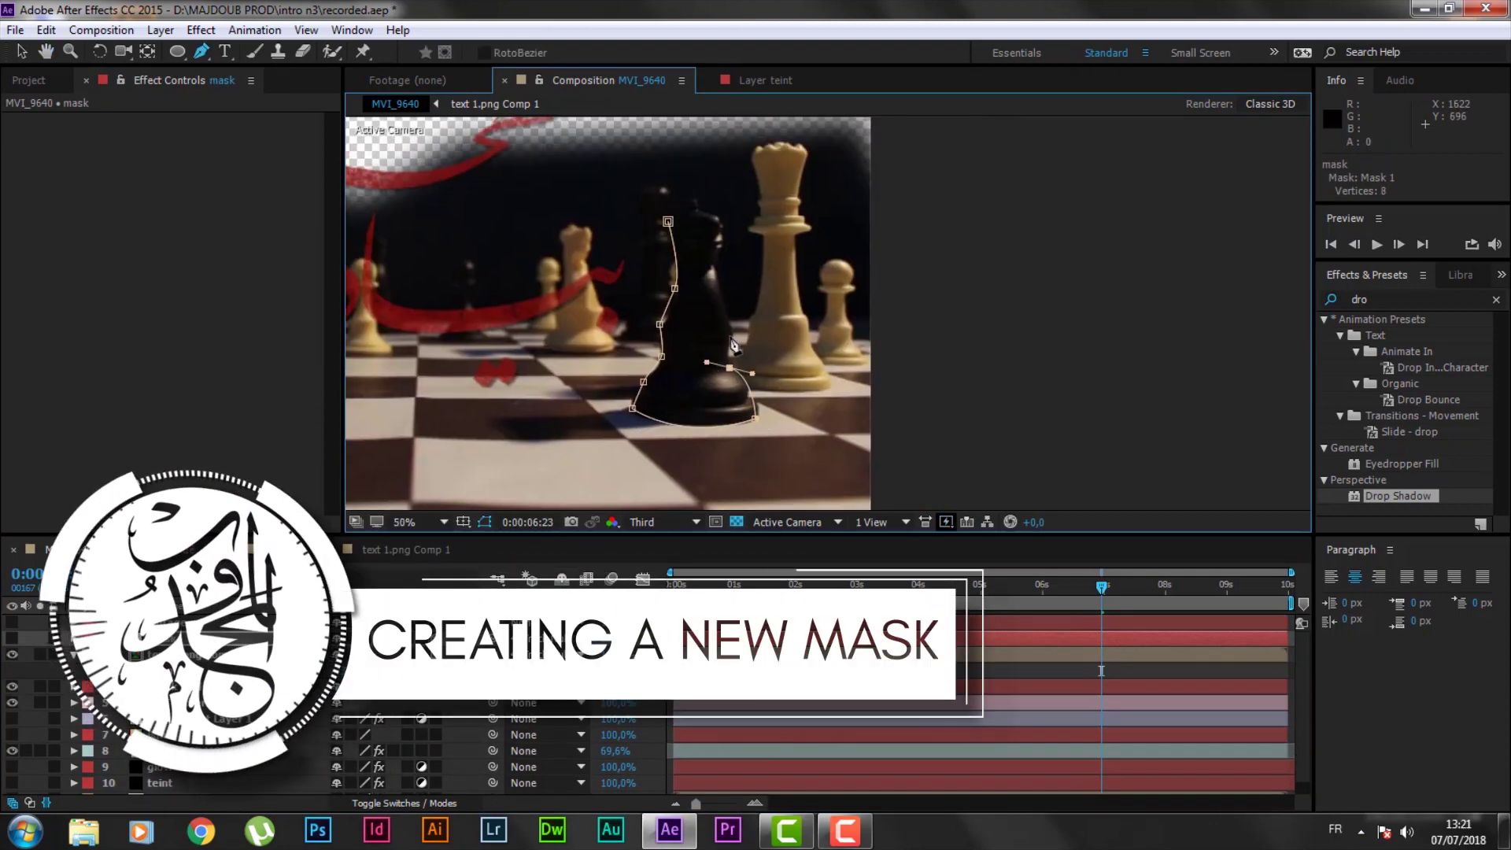
{"action": "left_click", "coordinate": [729, 366]}
{"action": "left_click", "coordinate": [731, 337]}
{"action": "left_click", "coordinate": [718, 262]}
{"action": "left_click", "coordinate": [731, 230]}
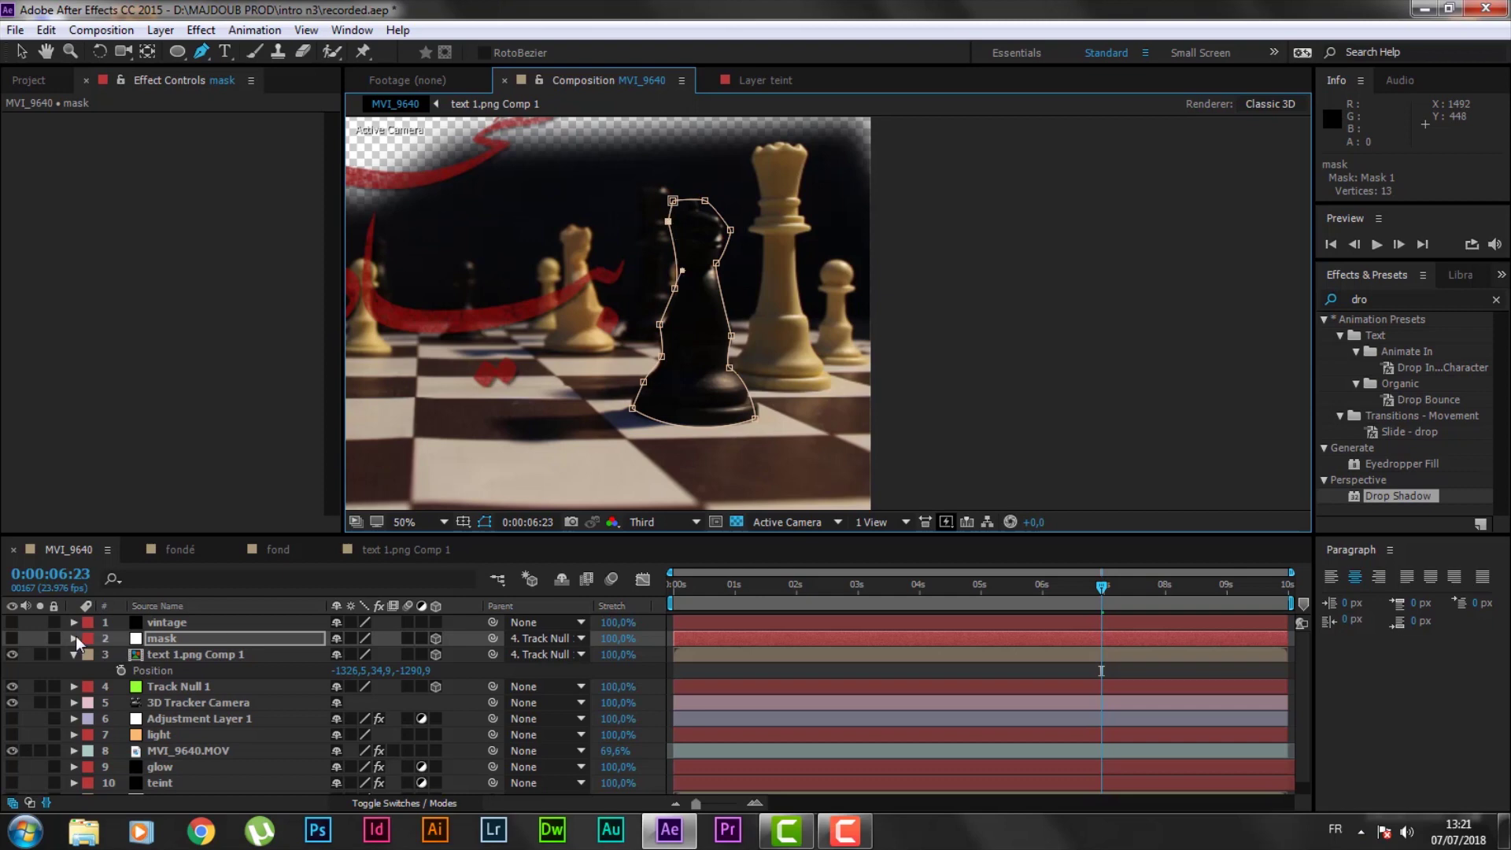
- Start Mask Path keyframes at 0:00:06:23 and shift the path to fit the dark piece around the 8-second mark
{"action": "left_click", "coordinate": [75, 638]}
{"action": "left_click", "coordinate": [105, 671]}
{"action": "left_click", "coordinate": [137, 687]}
{"action": "left_click", "coordinate": [1164, 587]}
{"action": "left_click", "coordinate": [171, 667]}
{"action": "key", "text": "Left"}
{"action": "key", "text": "Left"}
{"action": "key", "text": "Left"}
{"action": "key", "text": "Left"}
{"action": "key", "text": "Left"}
{"action": "key", "text": "Left"}
{"action": "key", "text": "Left"}
{"action": "key", "text": "Left"}
{"action": "key", "text": "Left"}
{"action": "key", "text": "Left"}
- Shift the mask path back over the dark piece at 0:00:08:23, adding a keyframe there
{"action": "left_click", "coordinate": [1225, 588]}
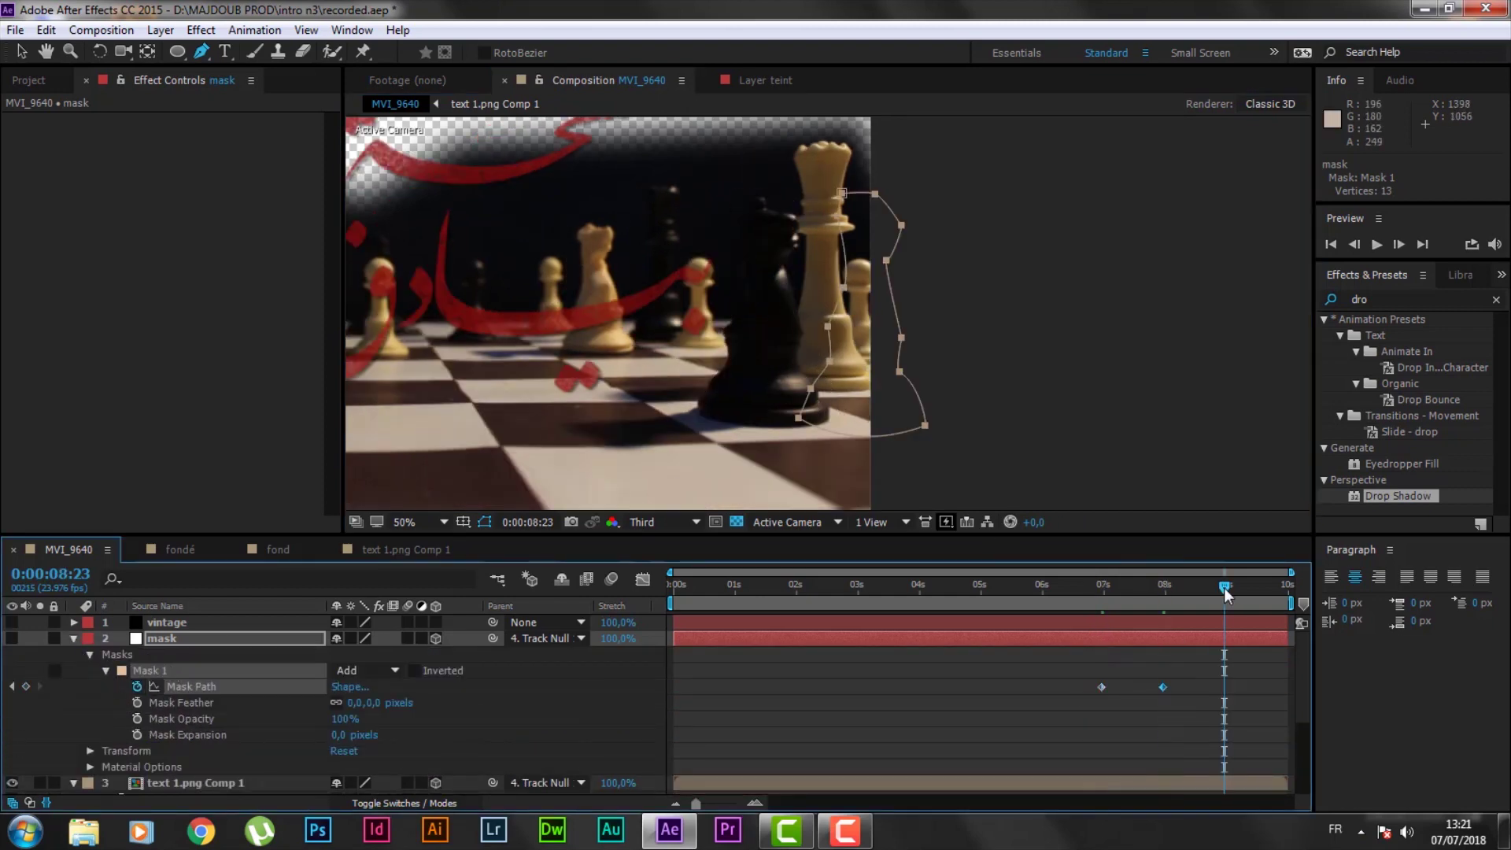
{"action": "key", "text": "Left"}
{"action": "key", "text": "Left"}
{"action": "key", "text": "Left"}
{"action": "key", "text": "Left"}
{"action": "key", "text": "Left"}
{"action": "key", "text": "Left"}
{"action": "key", "text": "Left"}
{"action": "key", "text": "Left"}
{"action": "key", "text": "Left"}
{"action": "key", "text": "Left"}
{"action": "key", "text": "Left"}
{"action": "key", "text": "Left"}
{"action": "key", "text": "Left"}
{"action": "key", "text": "Left"}
{"action": "key", "text": "Left"}
{"action": "key", "text": "Left"}
{"action": "key", "text": "Left"}
{"action": "key", "text": "Left"}
{"action": "key", "text": "Left"}
{"action": "key", "text": "Left"}
- Shift the Mask 1 path to the dark piece's position at 0:00:09:12, adding a Mask Path keyframe there
{"action": "left_click_drag", "start_coordinate": [1225, 587], "coordinate": [1259, 596]}
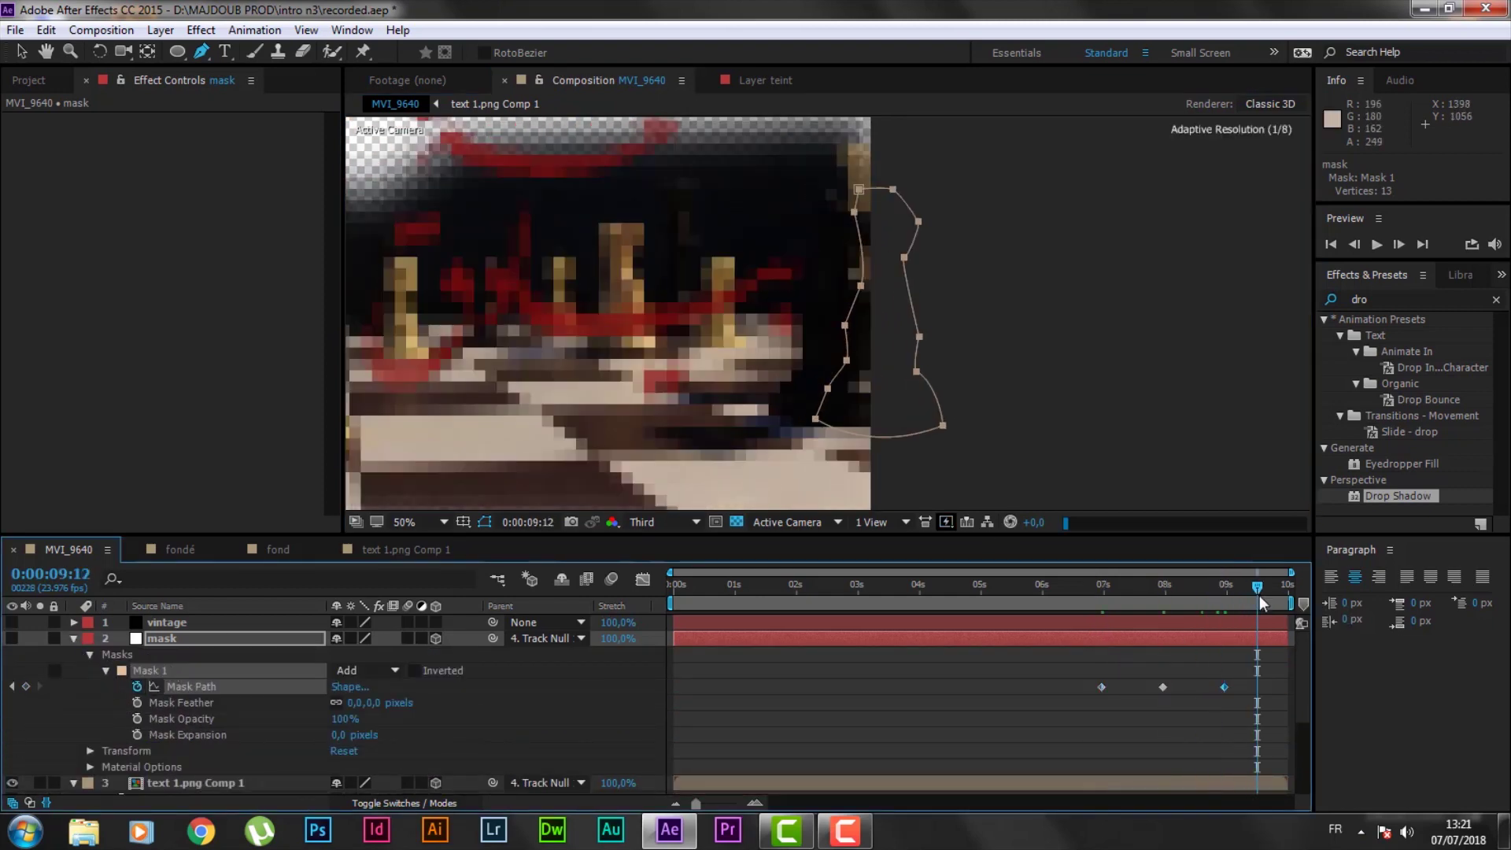
{"action": "key", "text": "Left"}
{"action": "key", "text": "Left"}
{"action": "key", "text": "Left"}
{"action": "key", "text": "Left"}
{"action": "key", "text": "Left"}
{"action": "key", "text": "Left"}
{"action": "key", "text": "Left"}
{"action": "key", "text": "Left"}
{"action": "key", "text": "Left"}
{"action": "key", "text": "Left"}
{"action": "key", "text": "Left"}
{"action": "key", "text": "Left"}
{"action": "key", "text": "Left"}
{"action": "key", "text": "Left"}
{"action": "key", "text": "Left"}
- Shift the Mask 1 path to follow the dark piece at the composition's last frame, 0:00:09:23
{"action": "left_click", "coordinate": [1287, 592]}
{"action": "key", "text": "Left"}
{"action": "key", "text": "Left"}
{"action": "key", "text": "Left"}
{"action": "key", "text": "Left"}
{"action": "key", "text": "Left"}
{"action": "key", "text": "Left"}
{"action": "key", "text": "Left"}
{"action": "key", "text": "Left"}
{"action": "key", "text": "Left"}
{"action": "key", "text": "Left"}
{"action": "scroll", "coordinate": [799, 440], "scroll_direction": "down", "scroll_amount": 2}
- Shift the Mask 1 path back over the dark piece at 0:00:06:00, adding a keyframe there
{"action": "left_click", "coordinate": [1043, 589]}
{"action": "key", "text": "Right"}
{"action": "key", "text": "Right"}
{"action": "key", "text": "Right"}
{"action": "key", "text": "Right"}
{"action": "key", "text": "Right"}
{"action": "key", "text": "Right"}
{"action": "key", "text": "Right"}
{"action": "key", "text": "Right"}
{"action": "key", "text": "Right"}
{"action": "key", "text": "Right"}
{"action": "key", "text": "Right"}
{"action": "key", "text": "Right"}
{"action": "key", "text": "Right"}
{"action": "key", "text": "Right"}
{"action": "key", "text": "Right"}
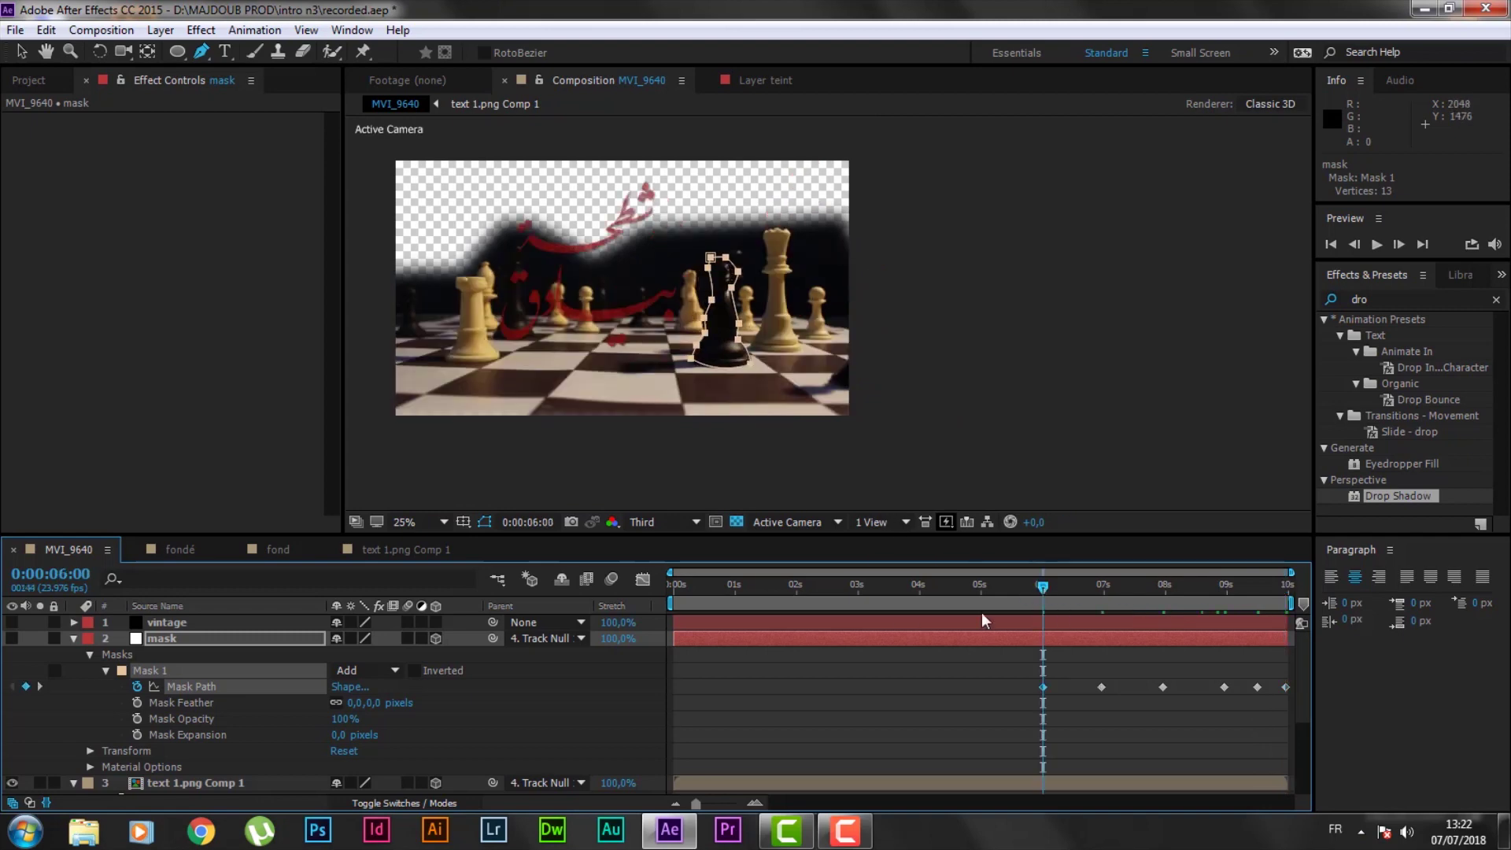
- Shift the Mask 1 path to fit the dark piece around the 5-second mark
{"action": "left_click", "coordinate": [981, 588]}
{"action": "key", "text": "Left"}
{"action": "key", "text": "Left"}
{"action": "key", "text": "Left"}
{"action": "key", "text": "Left"}
{"action": "key", "text": "Left"}
{"action": "key", "text": "Left"}
{"action": "key", "text": "Left"}
{"action": "key", "text": "Left"}
{"action": "key", "text": "Left"}
{"action": "key", "text": "Left"}
{"action": "key", "text": "Left"}
{"action": "key", "text": "Left"}
{"action": "key", "text": "Left"}
{"action": "key", "text": "Left"}
{"action": "key", "text": "Left"}
{"action": "scroll", "coordinate": [709, 393], "scroll_direction": "up", "scroll_amount": 2}
{"action": "key", "text": "Left"}
{"action": "key", "text": "Left"}
{"action": "key", "text": "Left"}
{"action": "key", "text": "Left"}
{"action": "key", "text": "Left"}
{"action": "left_click_drag", "start_coordinate": [487, 398], "coordinate": [853, 398]}
- Align the Mask 1 path with the dark piece at 0:00:04:00, adding a keyframe there
{"action": "left_click", "coordinate": [920, 588]}
{"action": "key", "text": "Left"}
{"action": "key", "text": "Left"}
{"action": "key", "text": "Left"}
{"action": "key", "text": "Left"}
{"action": "key", "text": "Left"}
{"action": "key", "text": "Left"}
{"action": "key", "text": "Left"}
{"action": "key", "text": "Left"}
{"action": "key", "text": "Left"}
{"action": "key", "text": "Left"}
{"action": "key", "text": "Left"}
{"action": "key", "text": "Left"}
{"action": "key", "text": "Left"}
{"action": "key", "text": "Left"}
{"action": "key", "text": "Left"}
{"action": "key", "text": "Right"}
{"action": "key", "text": "Right"}
{"action": "key", "text": "Right"}
{"action": "key", "text": "Right"}
{"action": "key", "text": "Right"}
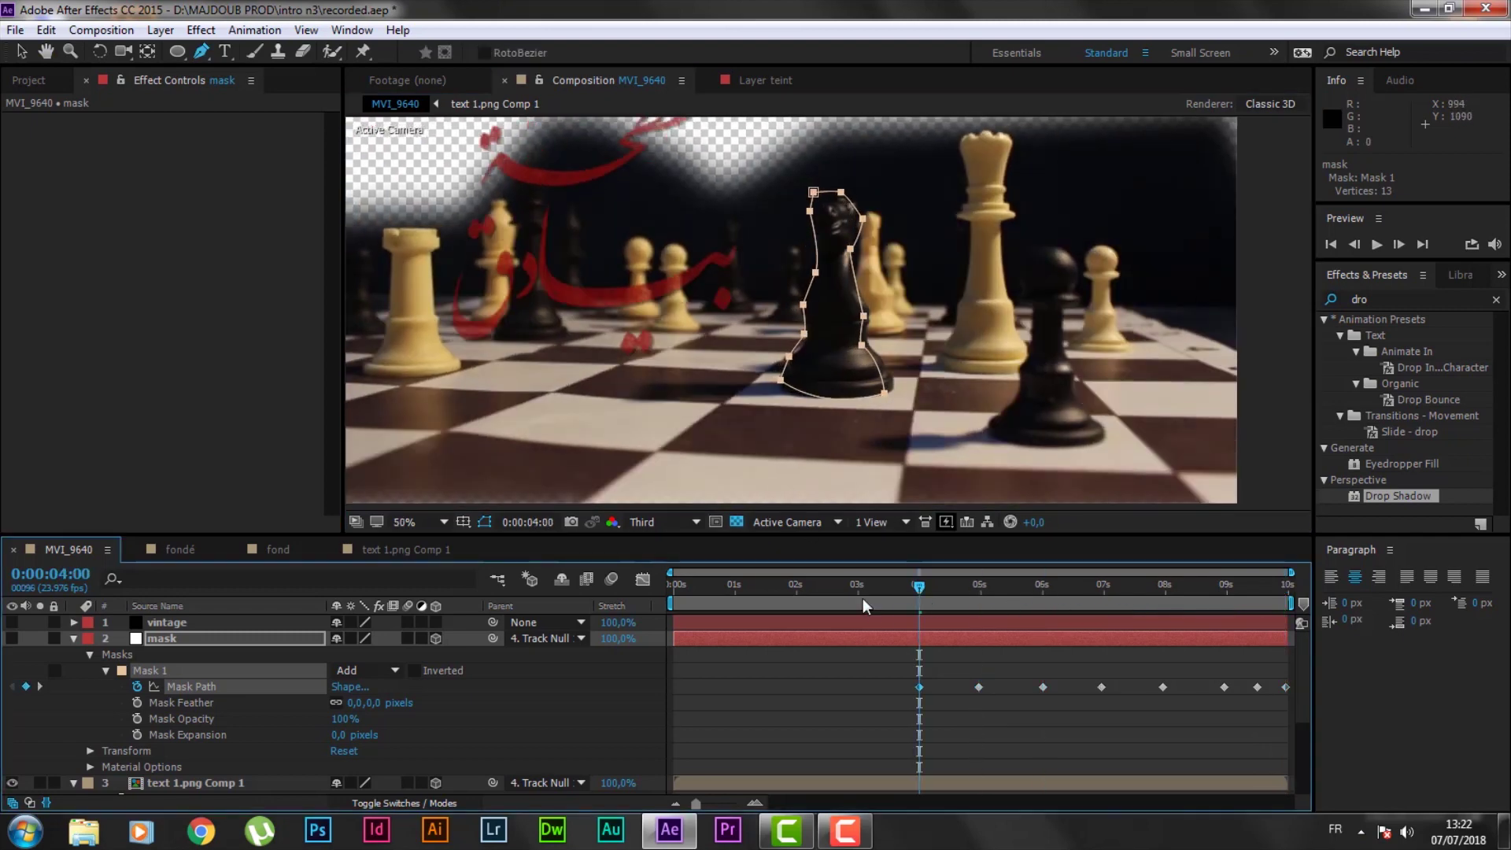
- Keyframe the Mask 1 path at 0:00:03:01 and adjust its vertices to fit the dark piece's outline
{"action": "left_click", "coordinate": [861, 590]}
{"action": "key", "text": "alt+shift+m"}
{"action": "key", "text": "v"}
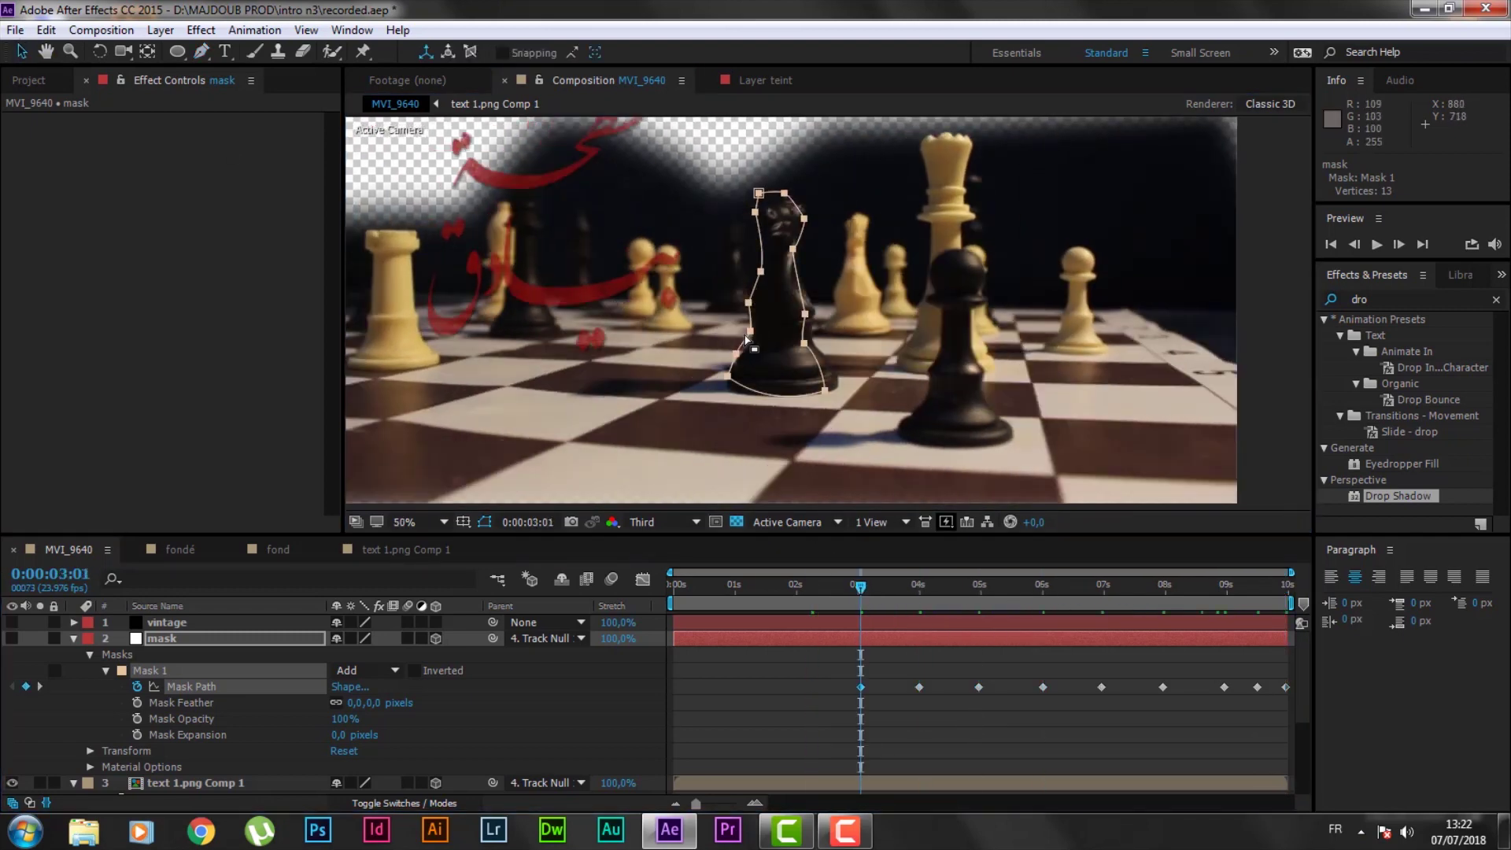
{"action": "left_click_drag", "start_coordinate": [745, 336], "coordinate": [748, 339]}
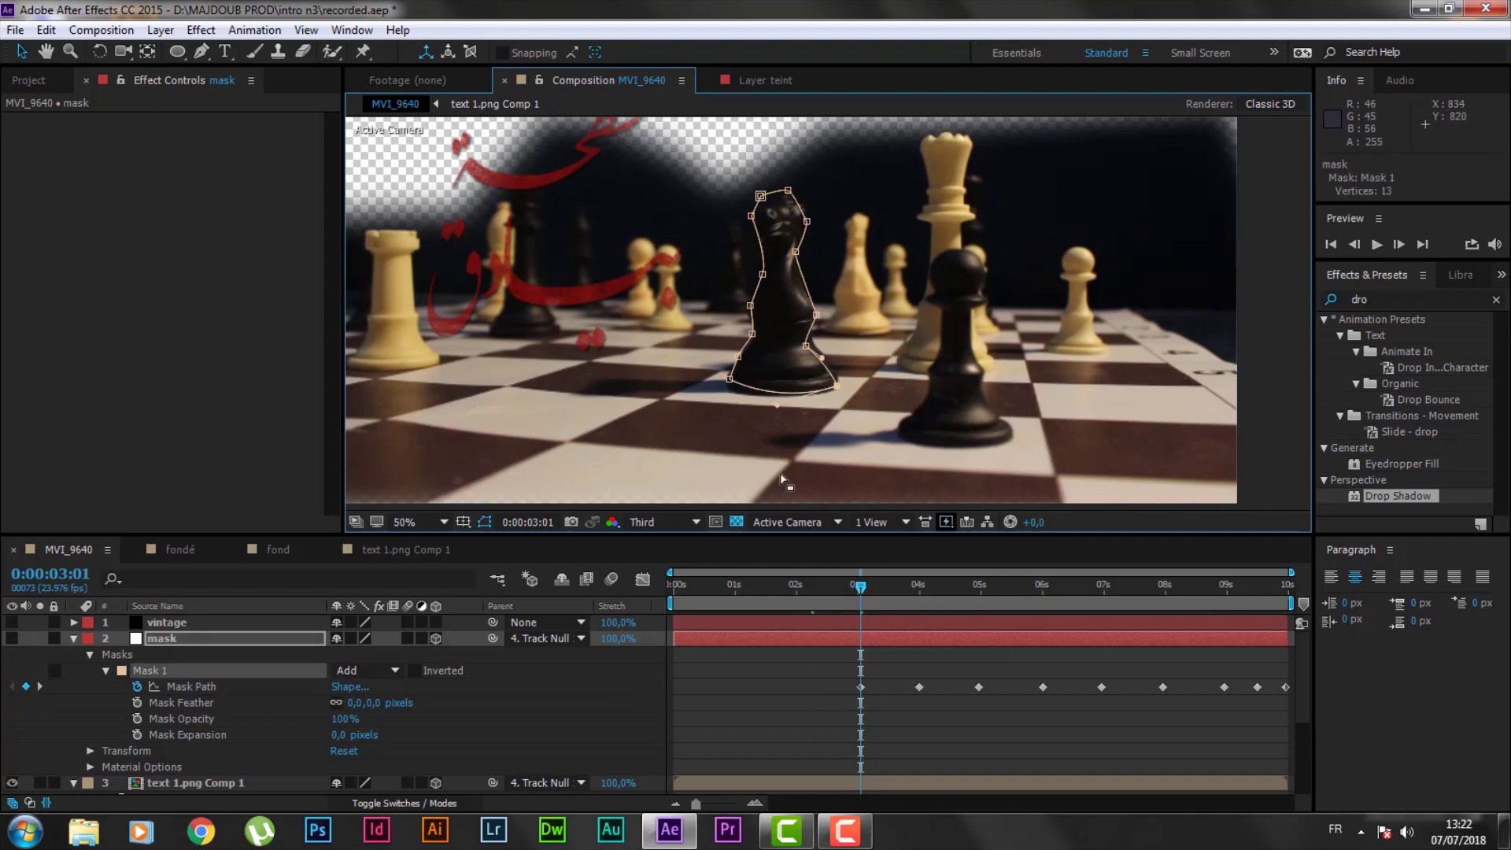
- Fit the Mask 1 path to the dark piece around the 2-second mark with another keyframe
{"action": "left_click", "coordinate": [797, 588]}
{"action": "left_click", "coordinate": [650, 232]}
{"action": "scroll", "coordinate": [673, 356], "scroll_direction": "up", "scroll_amount": 1}
{"action": "scroll", "coordinate": [612, 342], "scroll_direction": "down", "scroll_amount": 1}
- Reshape the Mask 1 path around the dark piece's base and body at 0:00:01:01 and at 0:00:00:00
{"action": "left_click", "coordinate": [738, 588]}
{"action": "left_click_drag", "start_coordinate": [743, 379], "coordinate": [745, 383]}
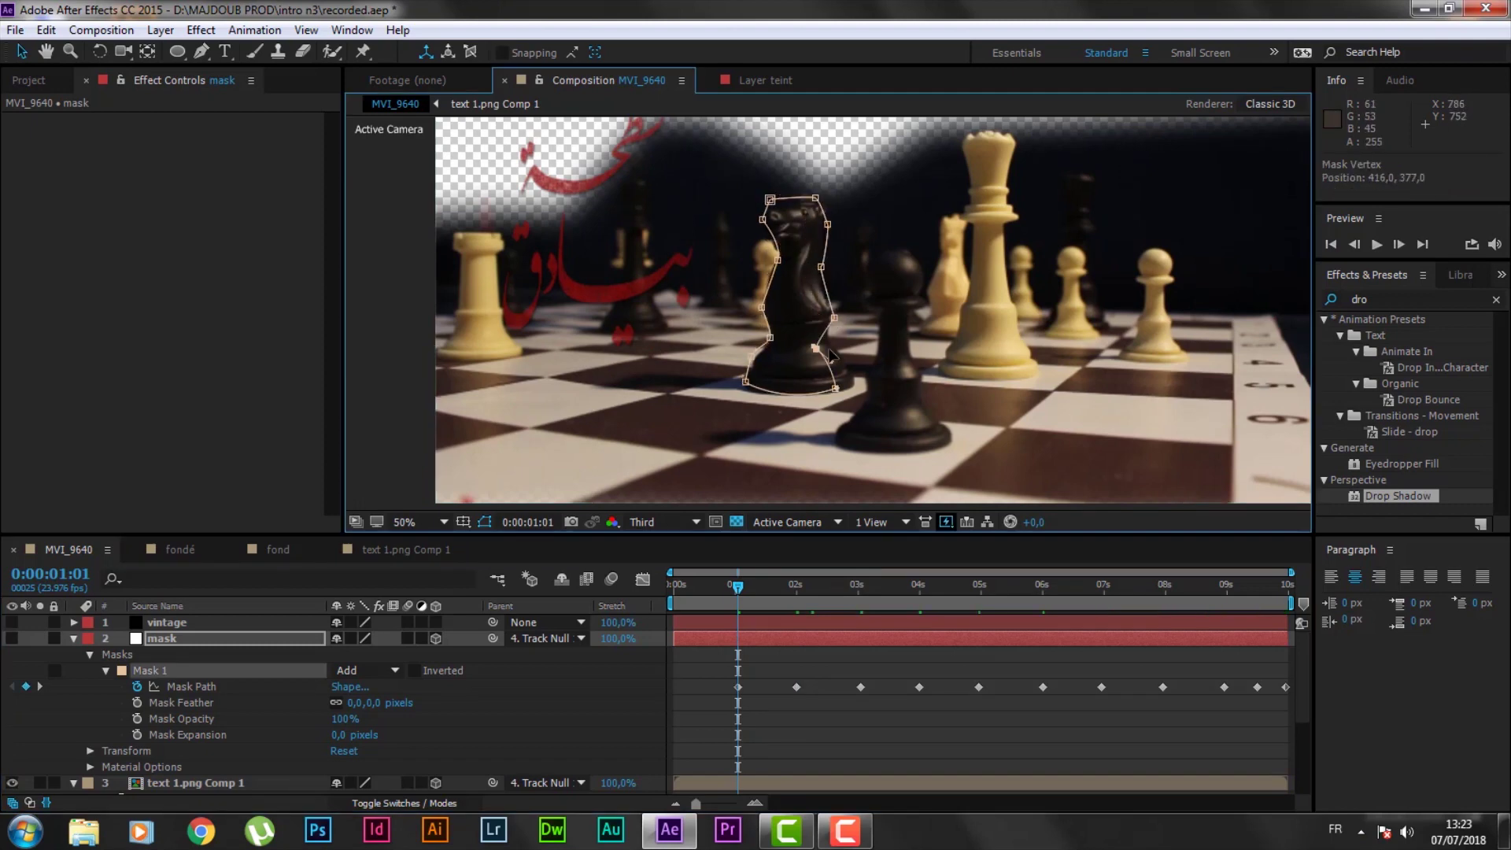
{"action": "left_click_drag", "start_coordinate": [859, 385], "coordinate": [858, 386]}
{"action": "left_click_drag", "start_coordinate": [738, 587], "coordinate": [610, 583]}
{"action": "left_click_drag", "start_coordinate": [717, 384], "coordinate": [726, 384]}
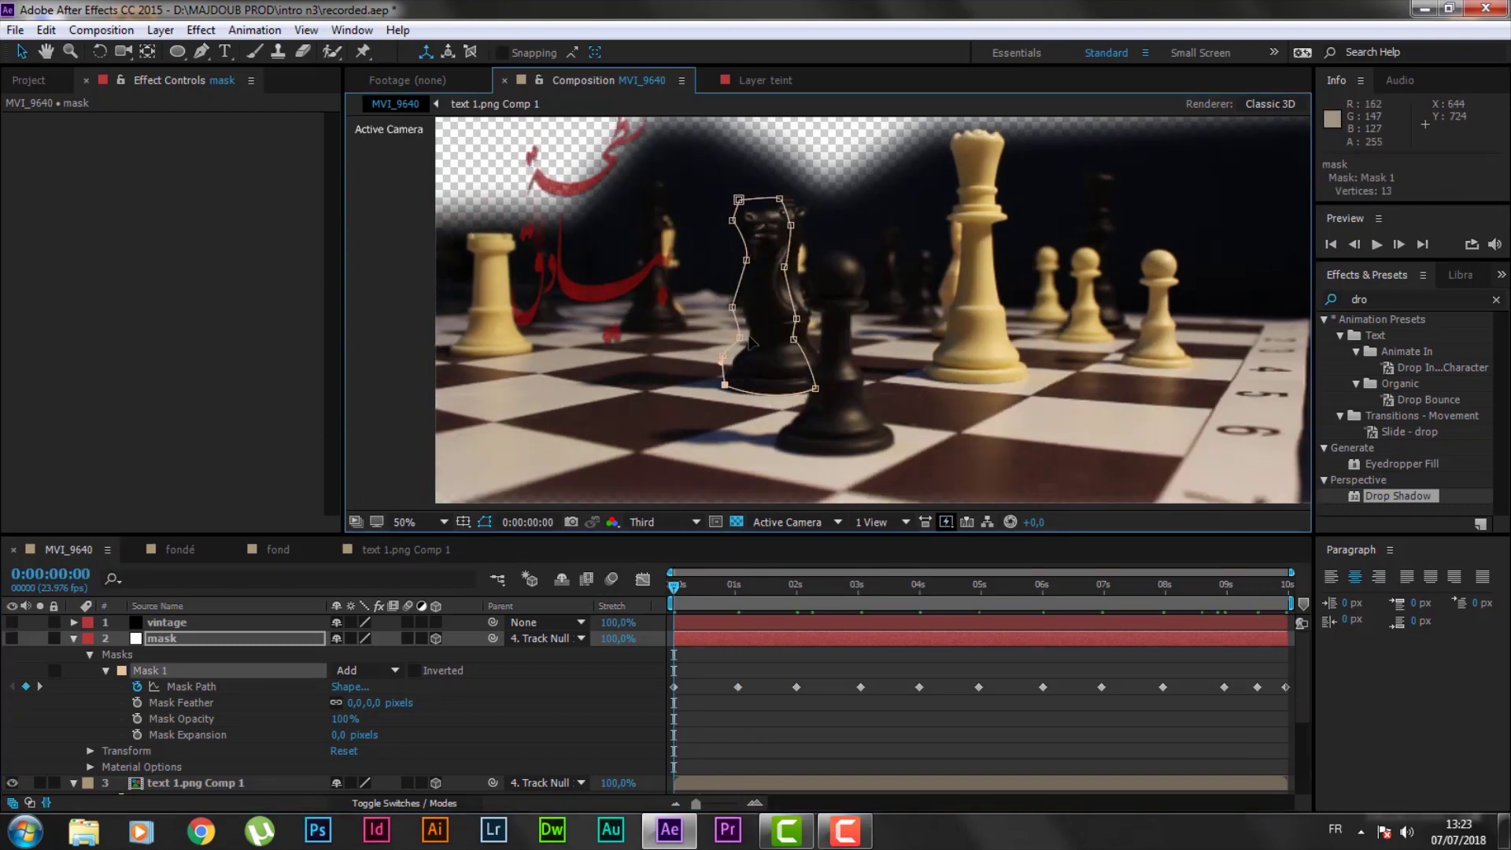
- Trace a second closed Pen path on the mask solid around the dark pawn at 0:00:00:00
{"action": "key", "text": "g"}
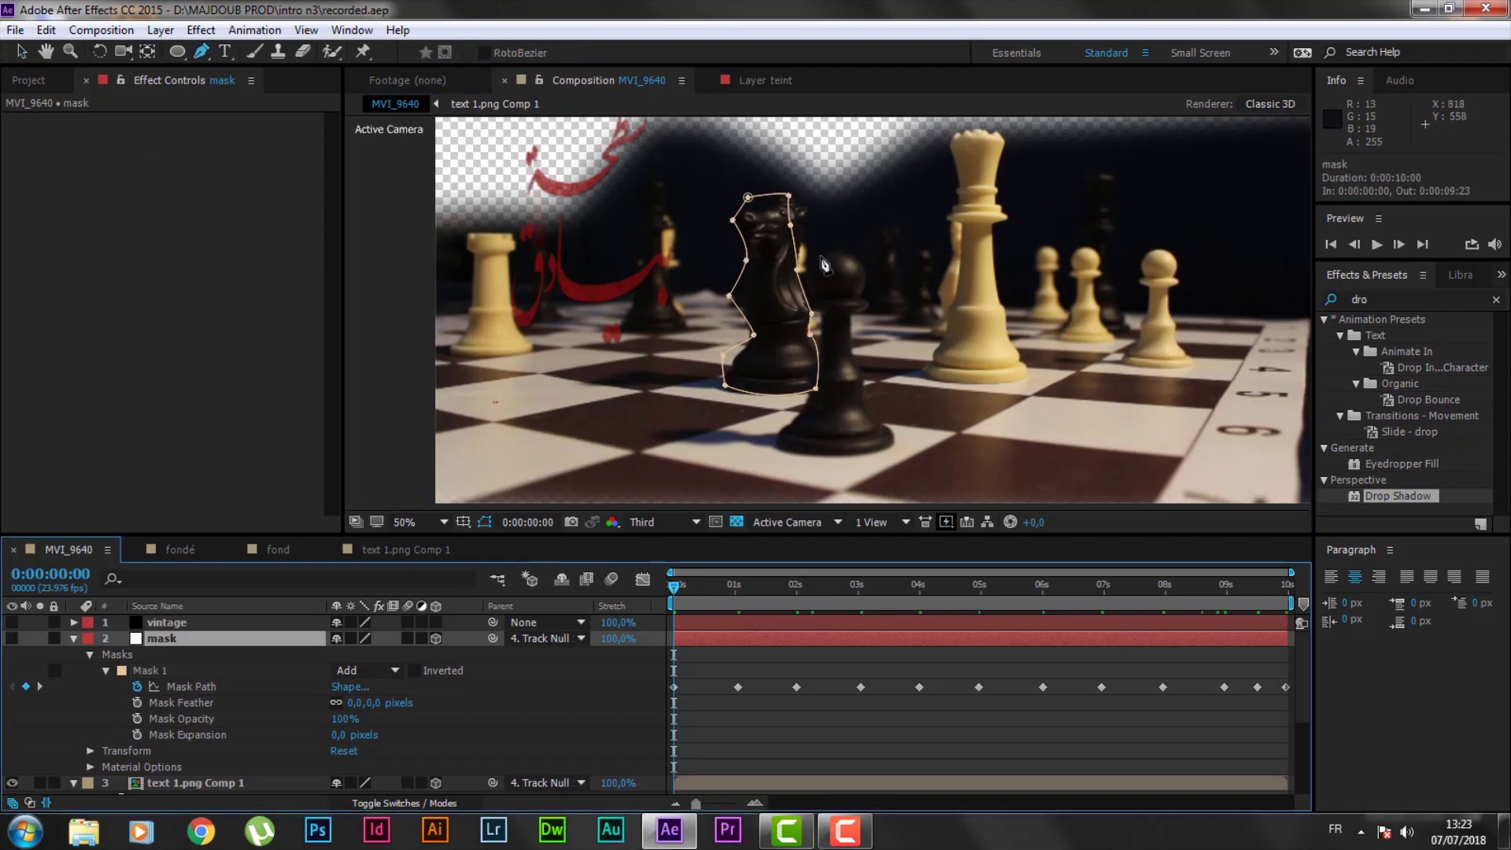
{"action": "left_click", "coordinate": [820, 255]}
{"action": "left_click_drag", "start_coordinate": [859, 261], "coordinate": [869, 318]}
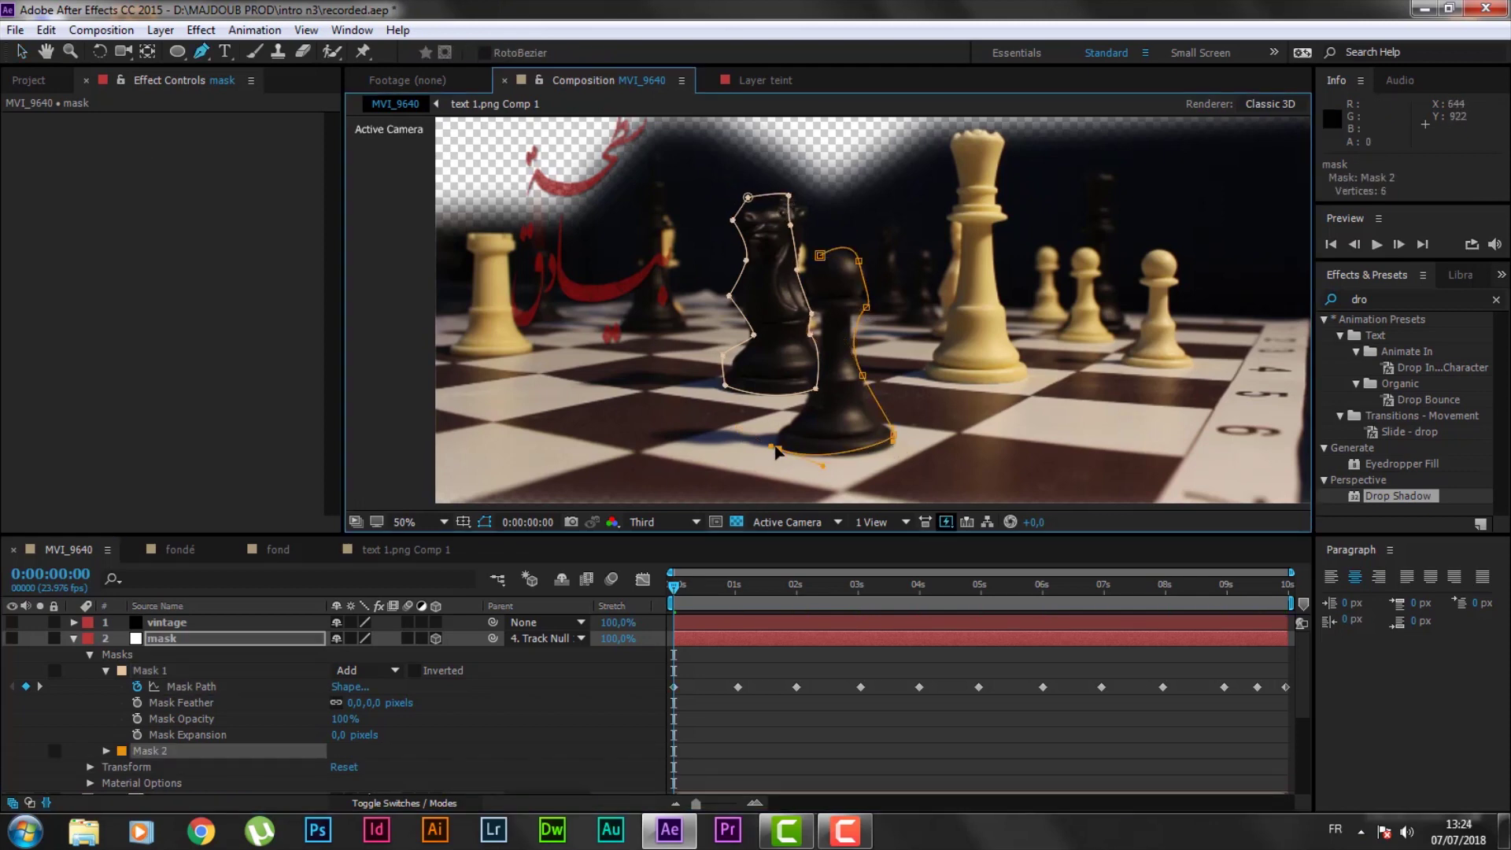
{"action": "left_click", "coordinate": [780, 451]}
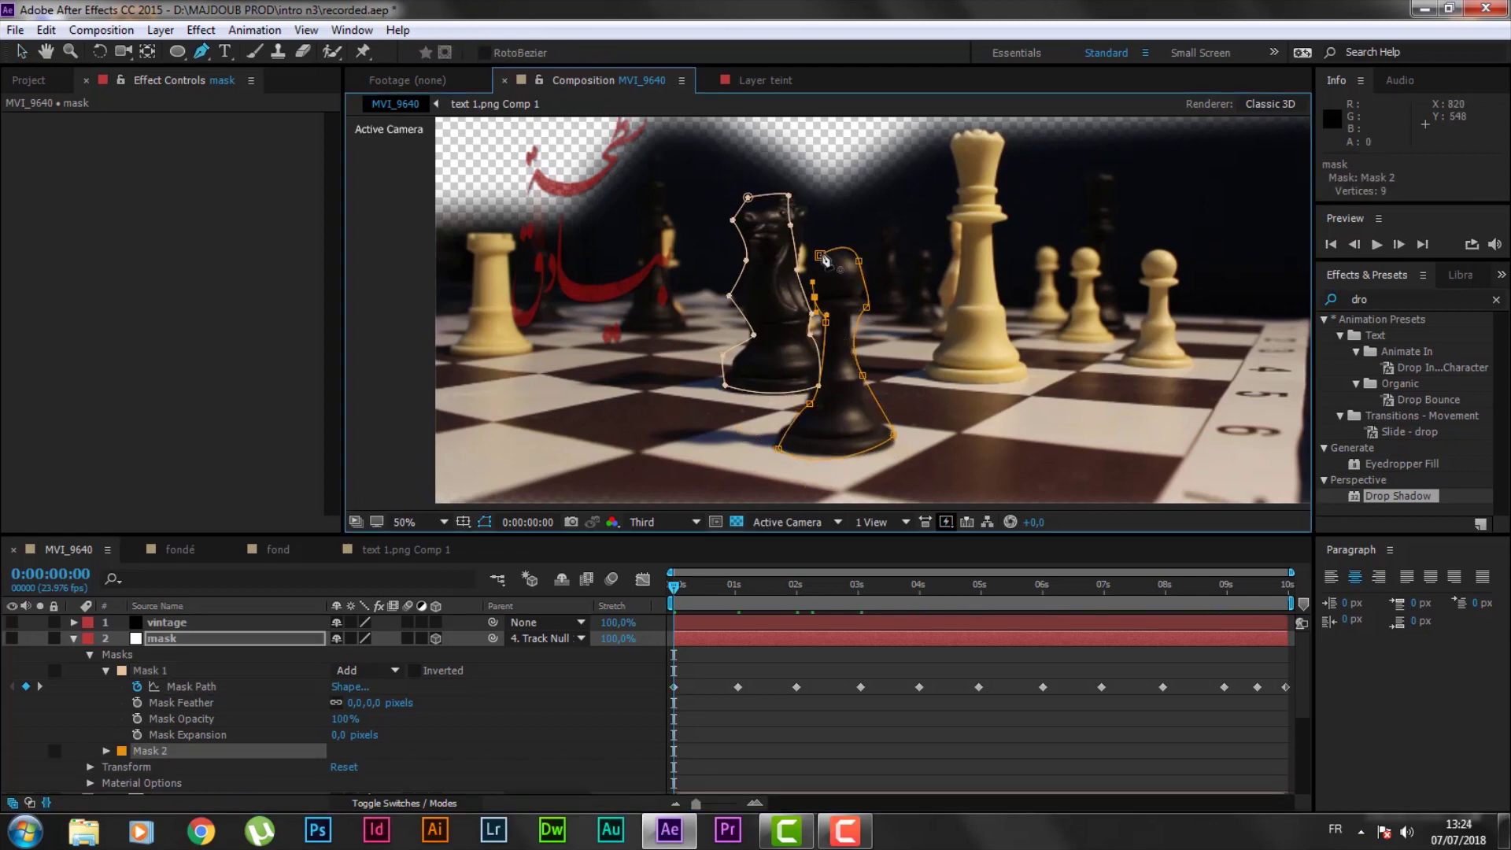
- Start Mask Path keyframes for Mask 2 at 0:00:00:00 and move its path along with the dark pawn at roughly one-second intervals
{"action": "left_click", "coordinate": [90, 655]}
{"action": "left_click", "coordinate": [90, 655]}
{"action": "left_click", "coordinate": [106, 671]}
{"action": "left_click", "coordinate": [105, 687]}
{"action": "left_click", "coordinate": [136, 703]}
{"action": "left_click_drag", "start_coordinate": [674, 587], "coordinate": [738, 589]}
{"action": "left_click", "coordinate": [175, 687]}
{"action": "key", "text": "Right"}
{"action": "key", "text": "Right"}
{"action": "key", "text": "Right"}
{"action": "key", "text": "Right"}
{"action": "key", "text": "Up"}
{"action": "key", "text": "Up"}
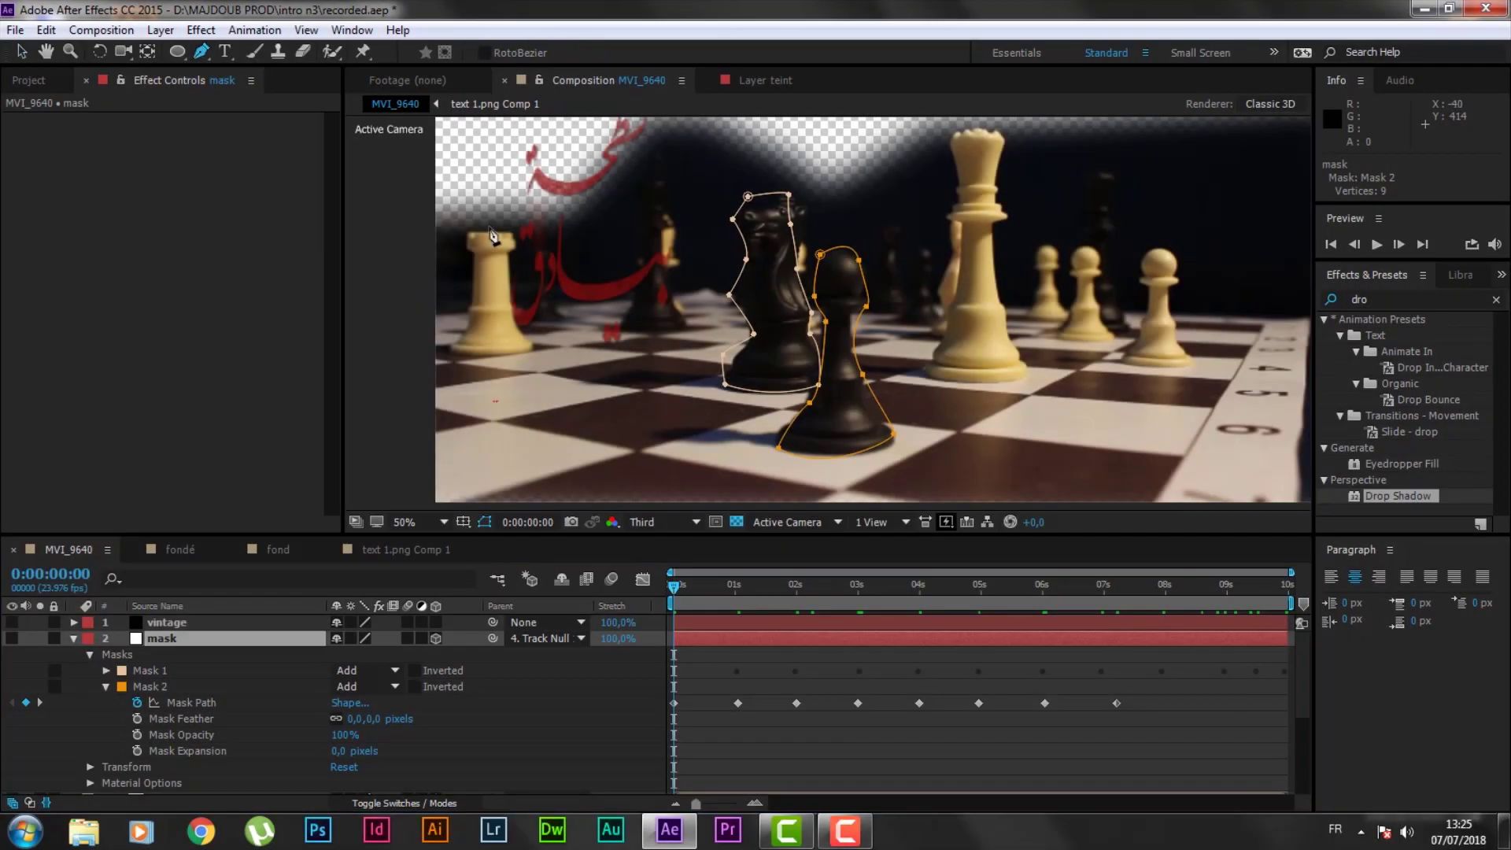
- Trace a third closed mask around the white rook at 0:00:00:00 and start its Mask Path keyframes
{"action": "left_click", "coordinate": [467, 233]}
{"action": "left_click", "coordinate": [508, 231]}
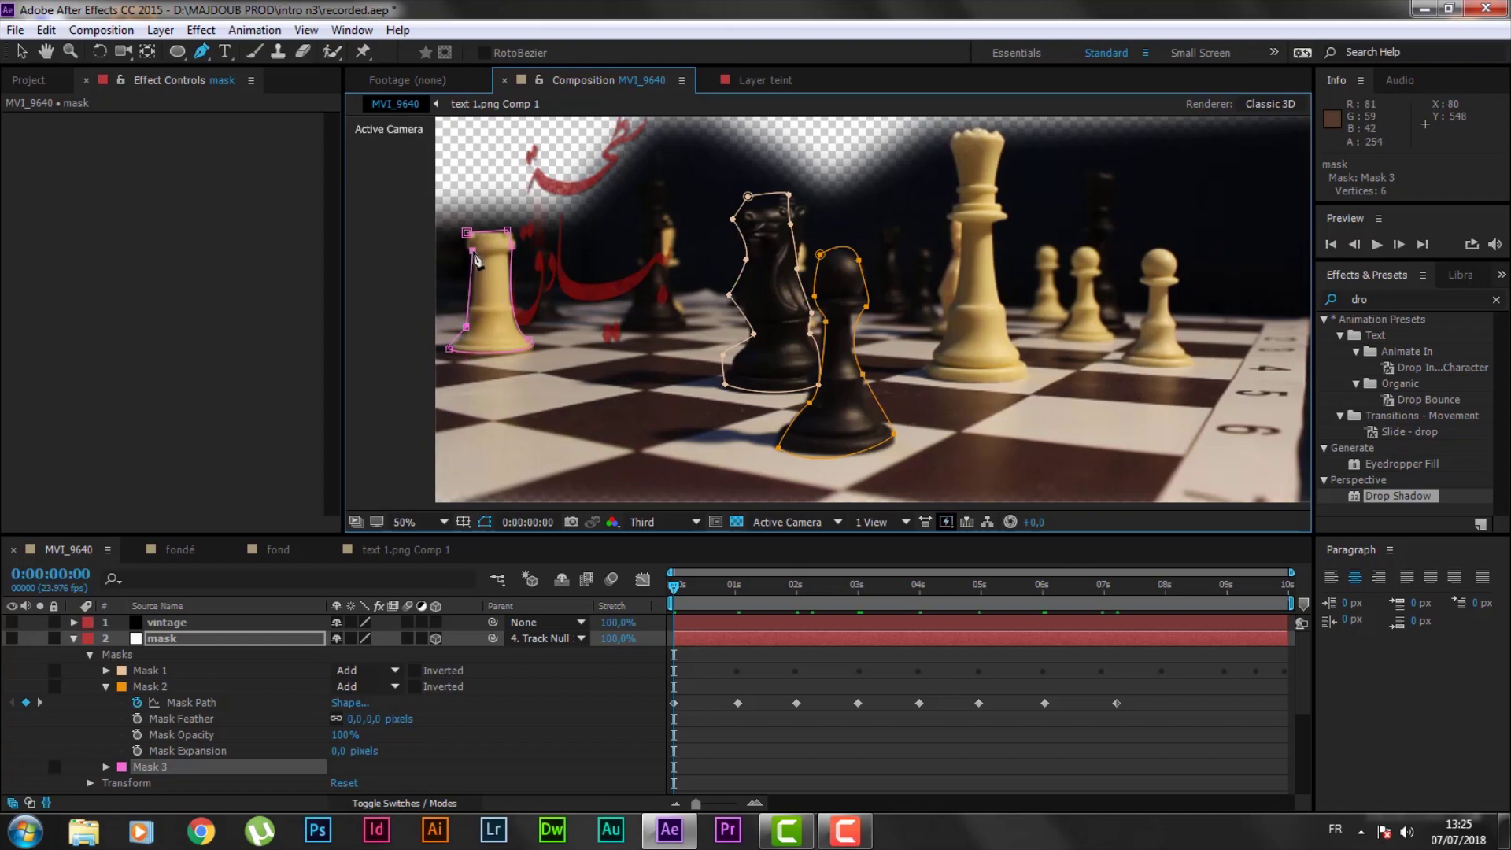
{"action": "left_click", "coordinate": [105, 688]}
{"action": "left_click", "coordinate": [105, 702]}
{"action": "left_click", "coordinate": [137, 719]}
- Shift the Mask 3 path to follow the white rook around the 2-second mark
{"action": "left_click_drag", "start_coordinate": [675, 587], "coordinate": [797, 590]}
{"action": "key", "text": "Left"}
{"action": "key", "text": "Left"}
{"action": "key", "text": "Left"}
{"action": "key", "text": "Left"}
{"action": "key", "text": "Left"}
{"action": "key", "text": "Left"}
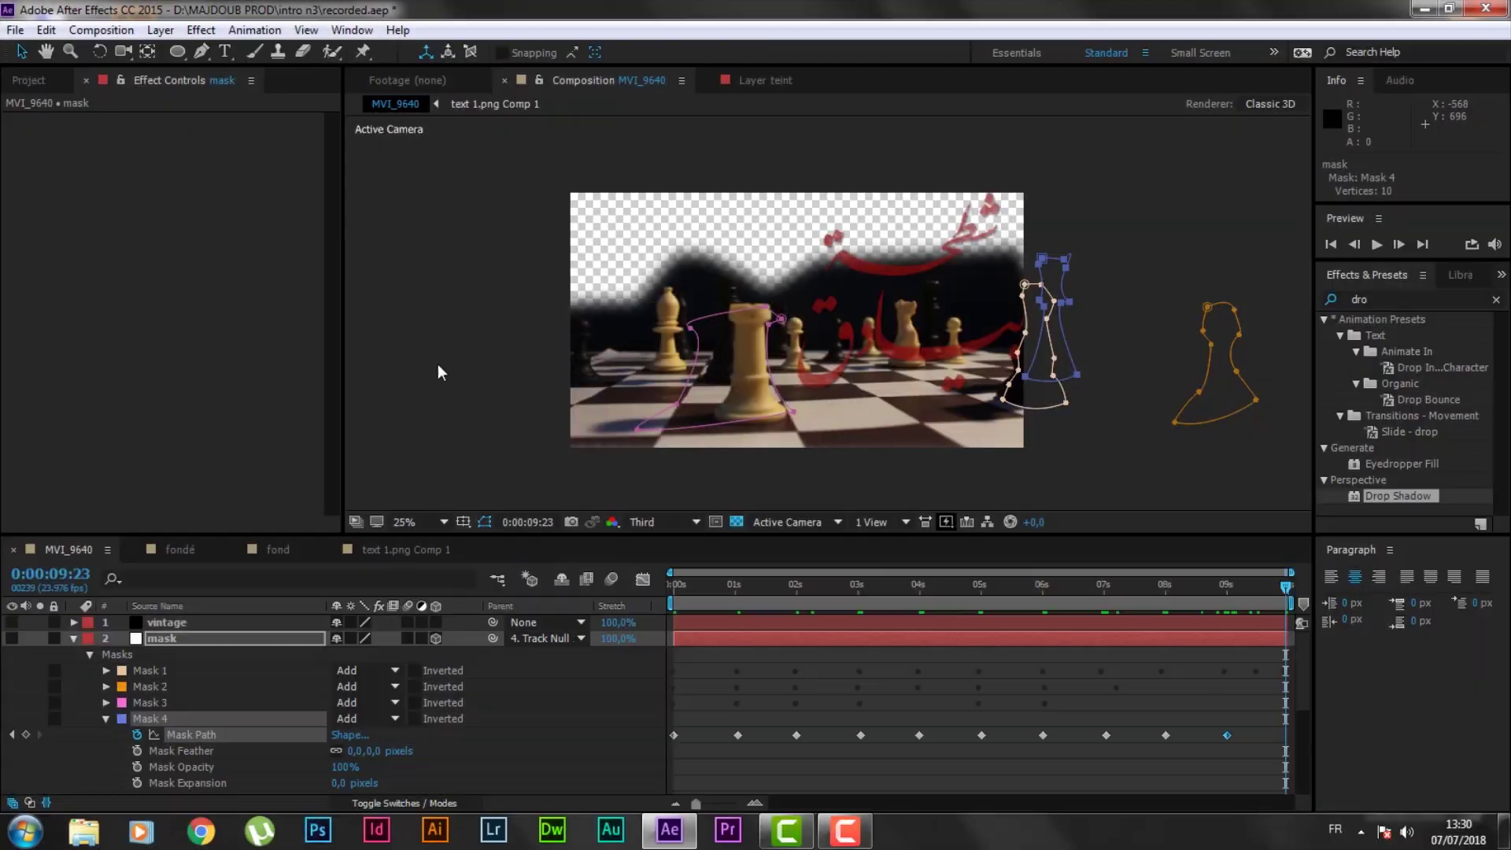
- Set the text 1.png Comp 1 layer's track matte to Alpha Inverted using the mask layer, and scrub the timeline to check it
{"action": "left_click", "coordinate": [436, 367]}
{"action": "left_click", "coordinate": [74, 639]}
{"action": "left_click", "coordinate": [172, 655]}
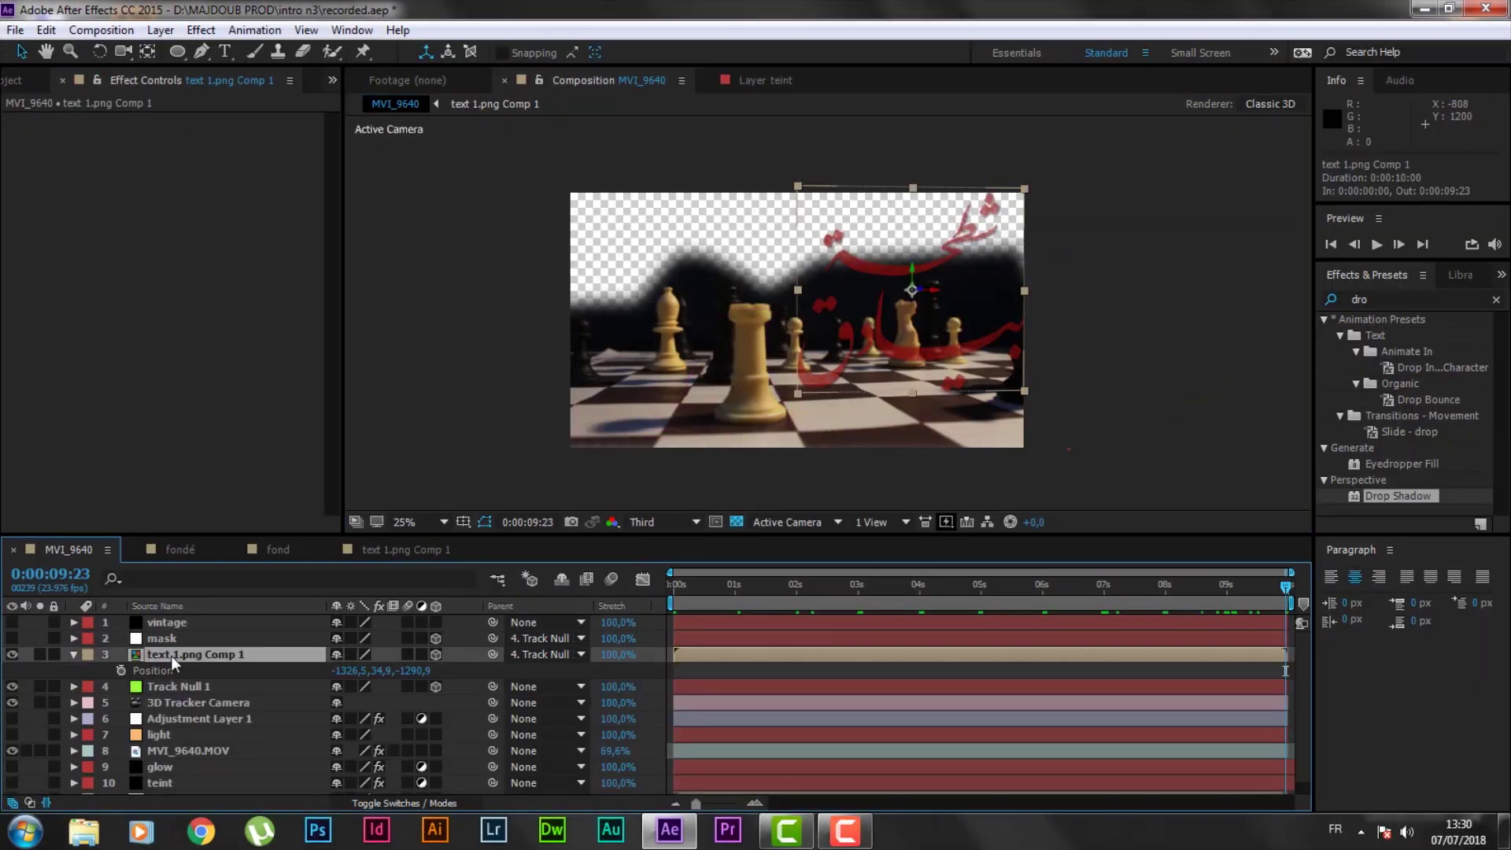
{"action": "left_click", "coordinate": [535, 654]}
{"action": "left_click", "coordinate": [400, 803]}
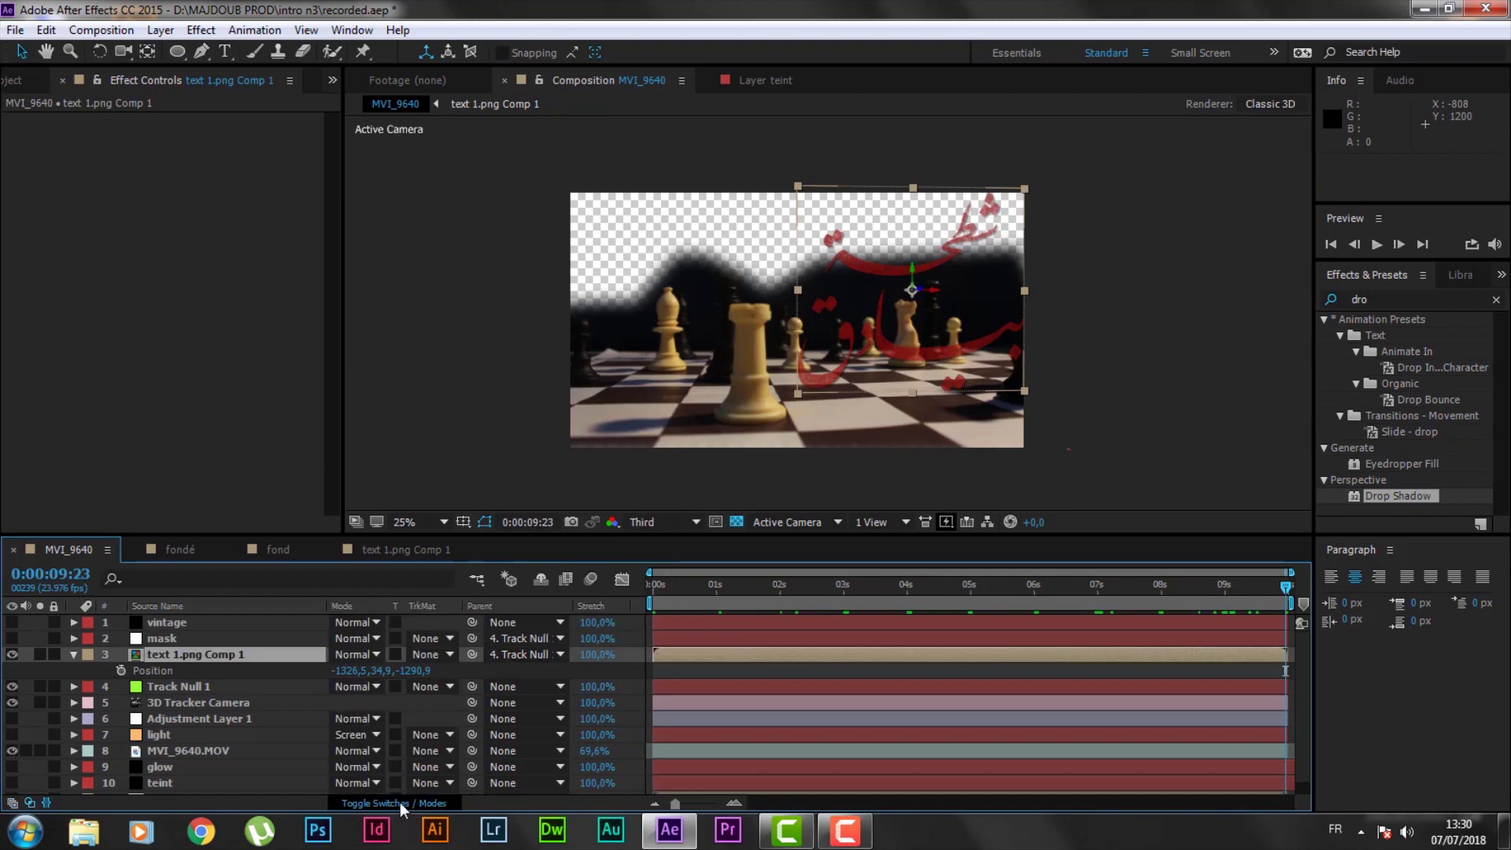
{"action": "left_click", "coordinate": [437, 656]}
{"action": "left_click", "coordinate": [504, 724]}
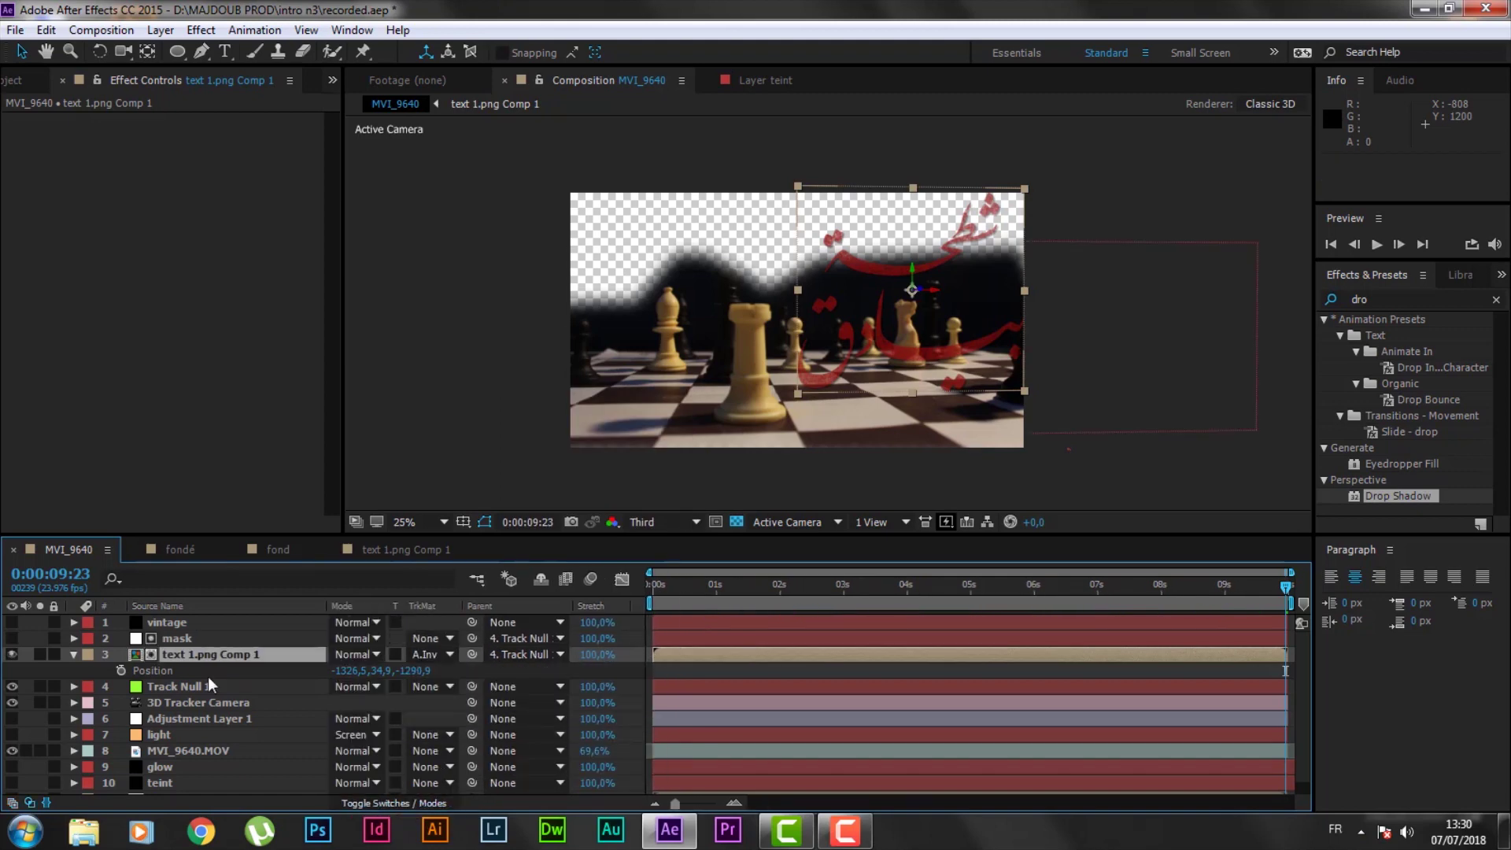
{"action": "left_click", "coordinate": [1035, 587]}
{"action": "left_click_drag", "start_coordinate": [1131, 588], "coordinate": [1230, 590]}
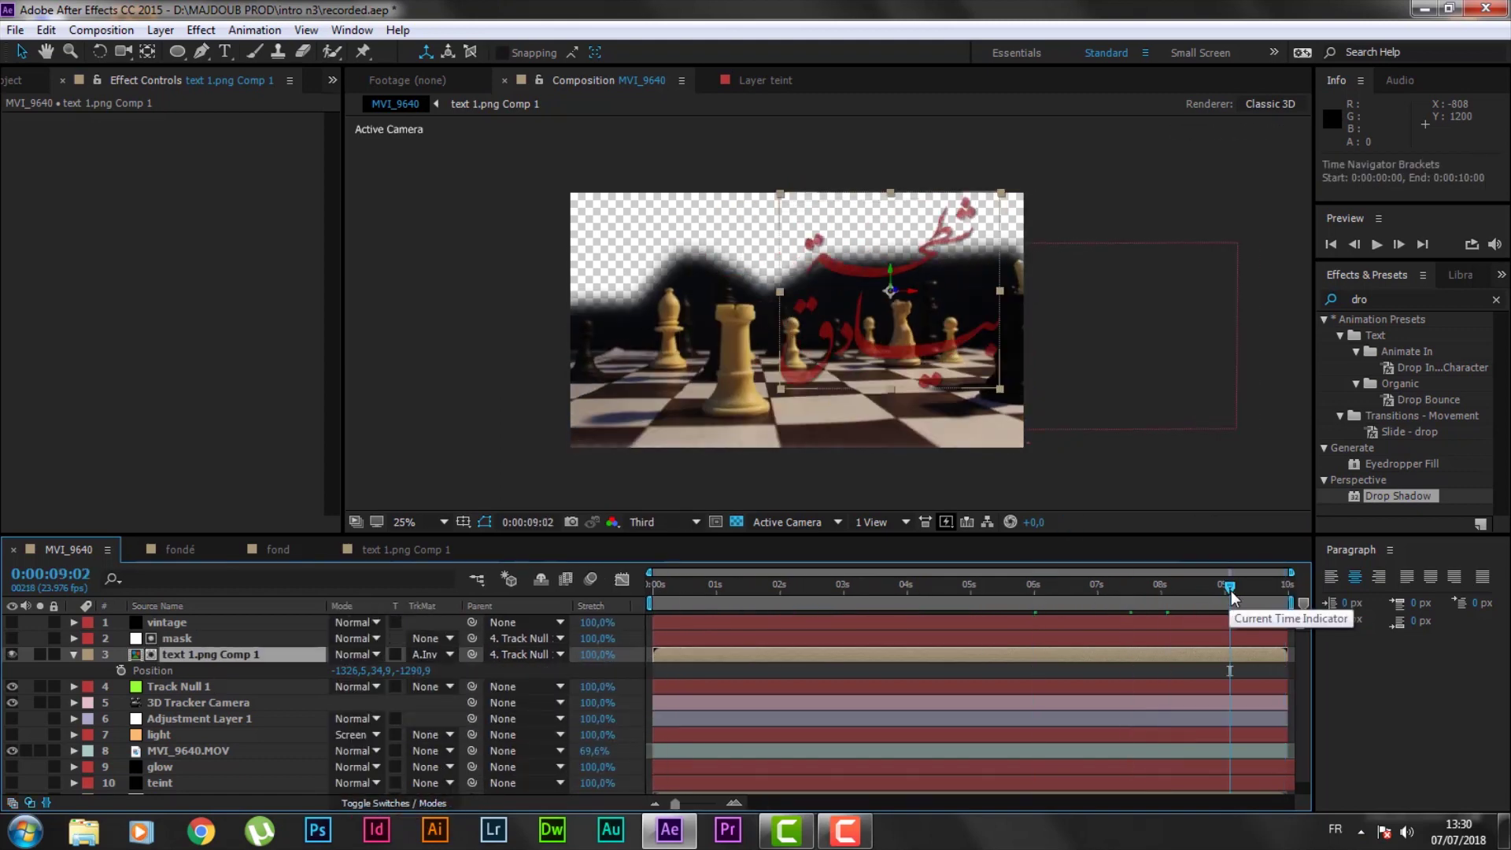
- Turn the vintage, light and Adjustment Layer 1 layers back on in the MVI_9640 composition
{"action": "left_click", "coordinate": [11, 622]}
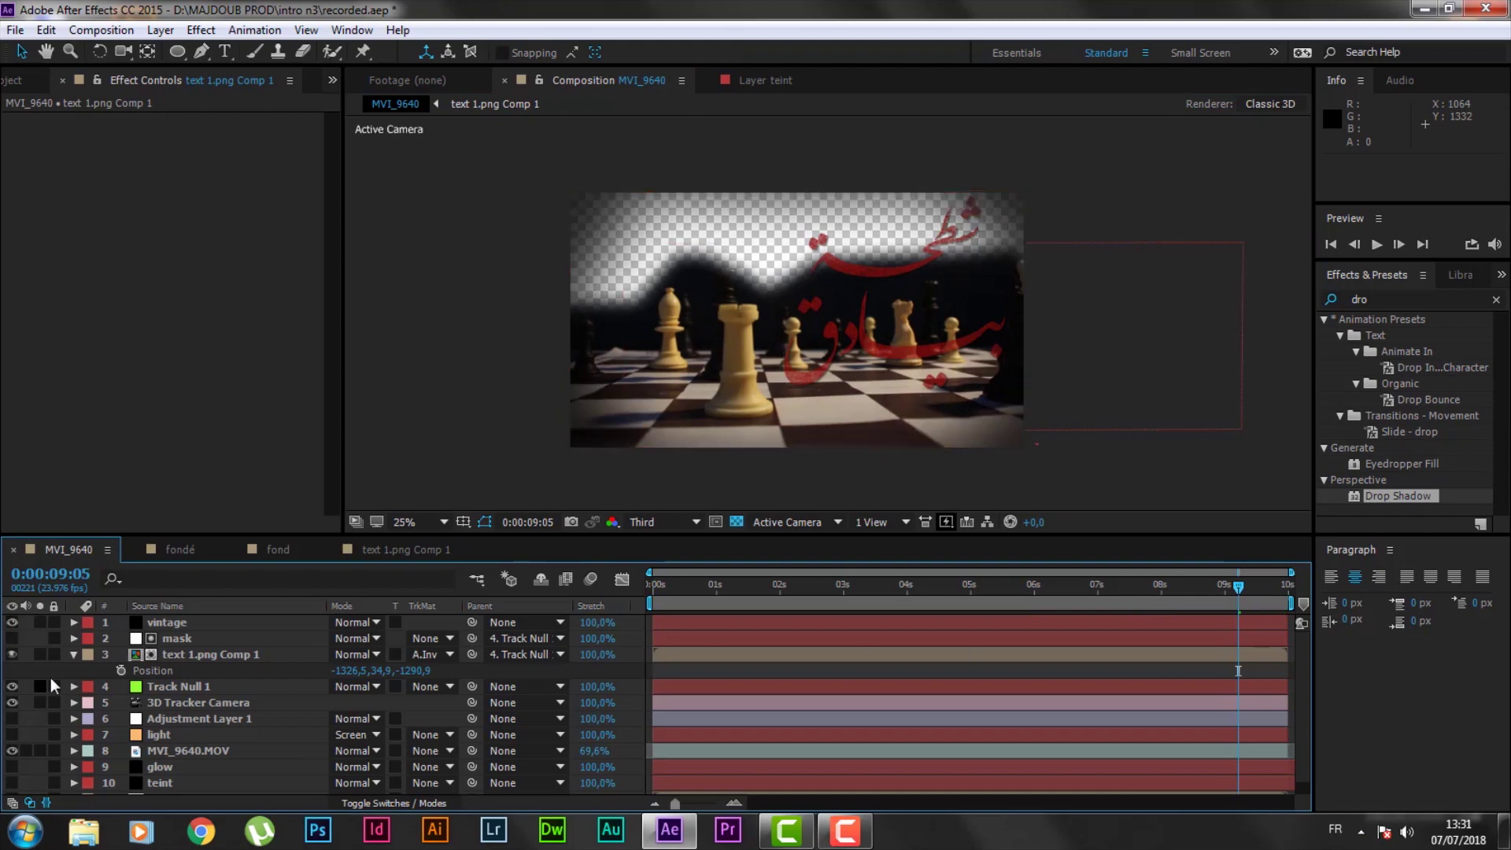
{"action": "left_click", "coordinate": [12, 735]}
{"action": "left_click", "coordinate": [12, 720]}
- Re-enable the switched-off effects on the MVI_9640.MOV footage layer
{"action": "left_click", "coordinate": [187, 738]}
{"action": "left_click", "coordinate": [23, 121]}
{"action": "scroll", "coordinate": [35, 262], "scroll_direction": "down", "scroll_amount": 2}
{"action": "left_click", "coordinate": [23, 506]}
{"action": "scroll", "coordinate": [45, 464], "scroll_direction": "down", "scroll_amount": 10}
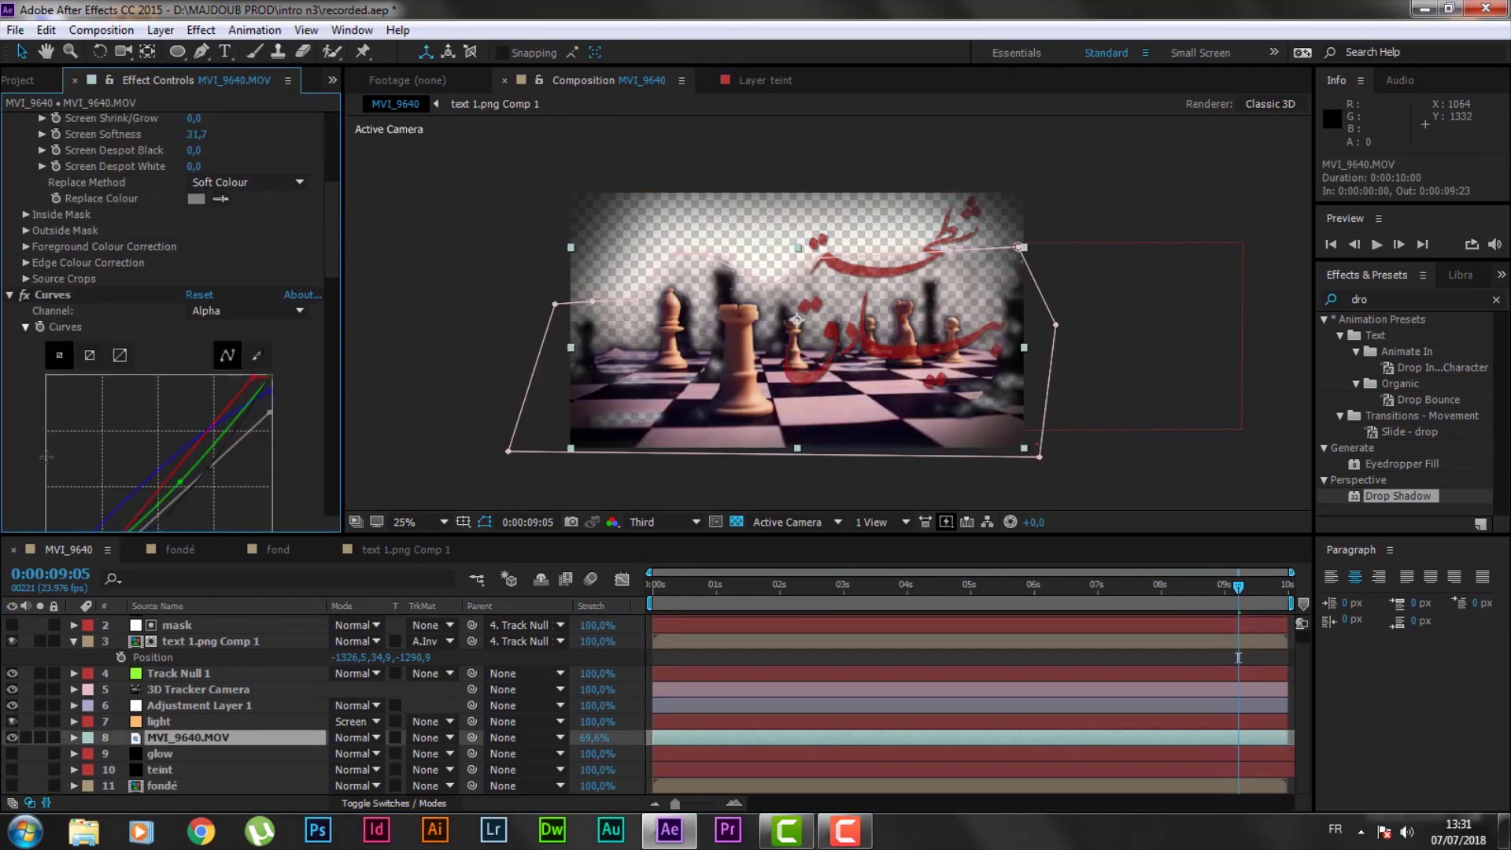
{"action": "left_click", "coordinate": [24, 336]}
- Turn the glow, teint and fondé layers back on, and check the full composite around 0:00:07:21
{"action": "left_click", "coordinate": [80, 756]}
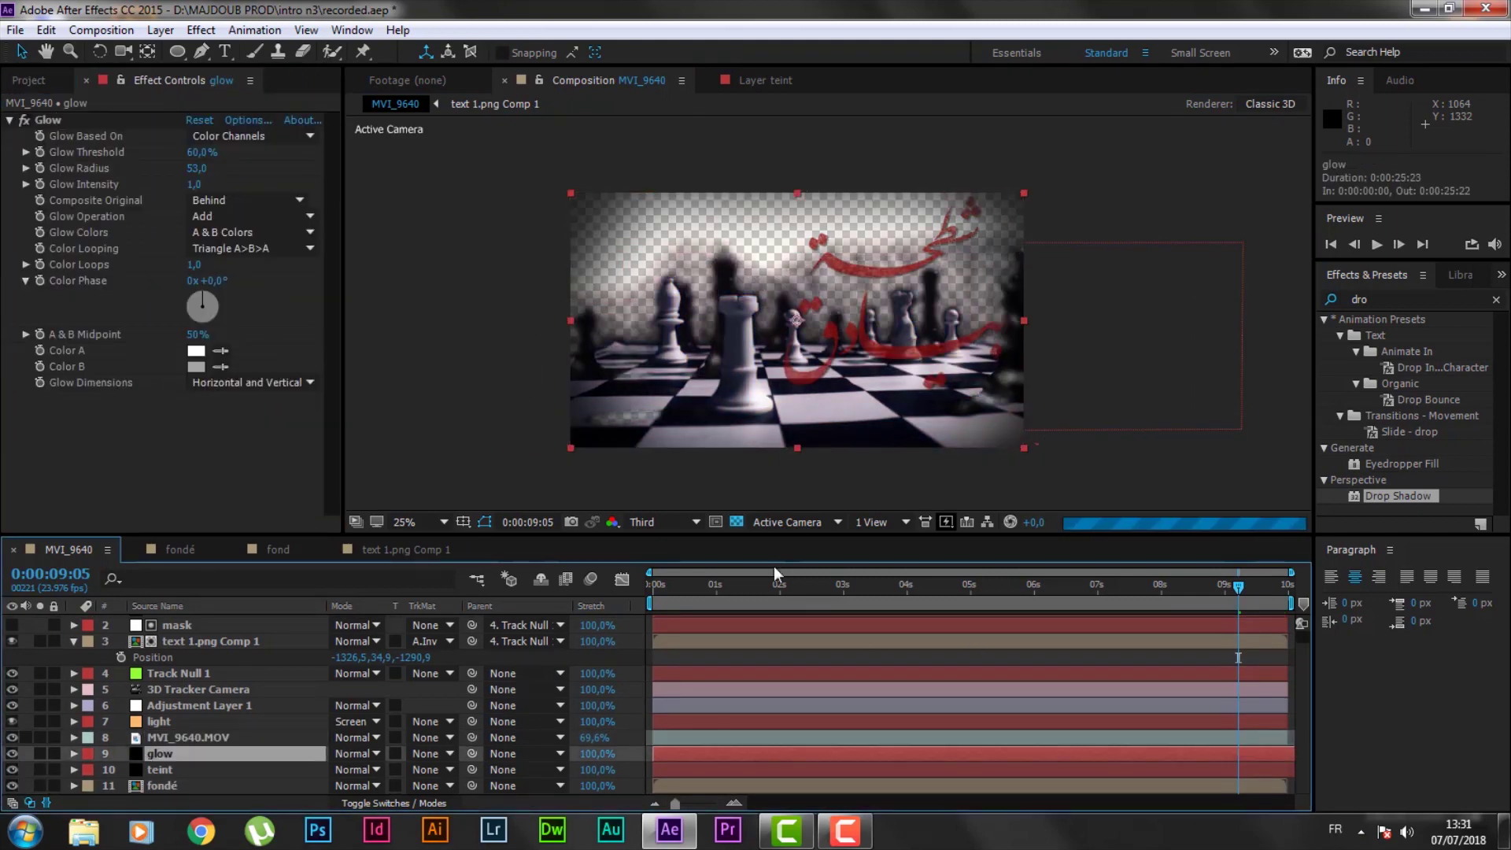
{"action": "left_click", "coordinate": [1117, 589]}
{"action": "left_click", "coordinate": [414, 378]}
{"action": "left_click", "coordinate": [1155, 592]}
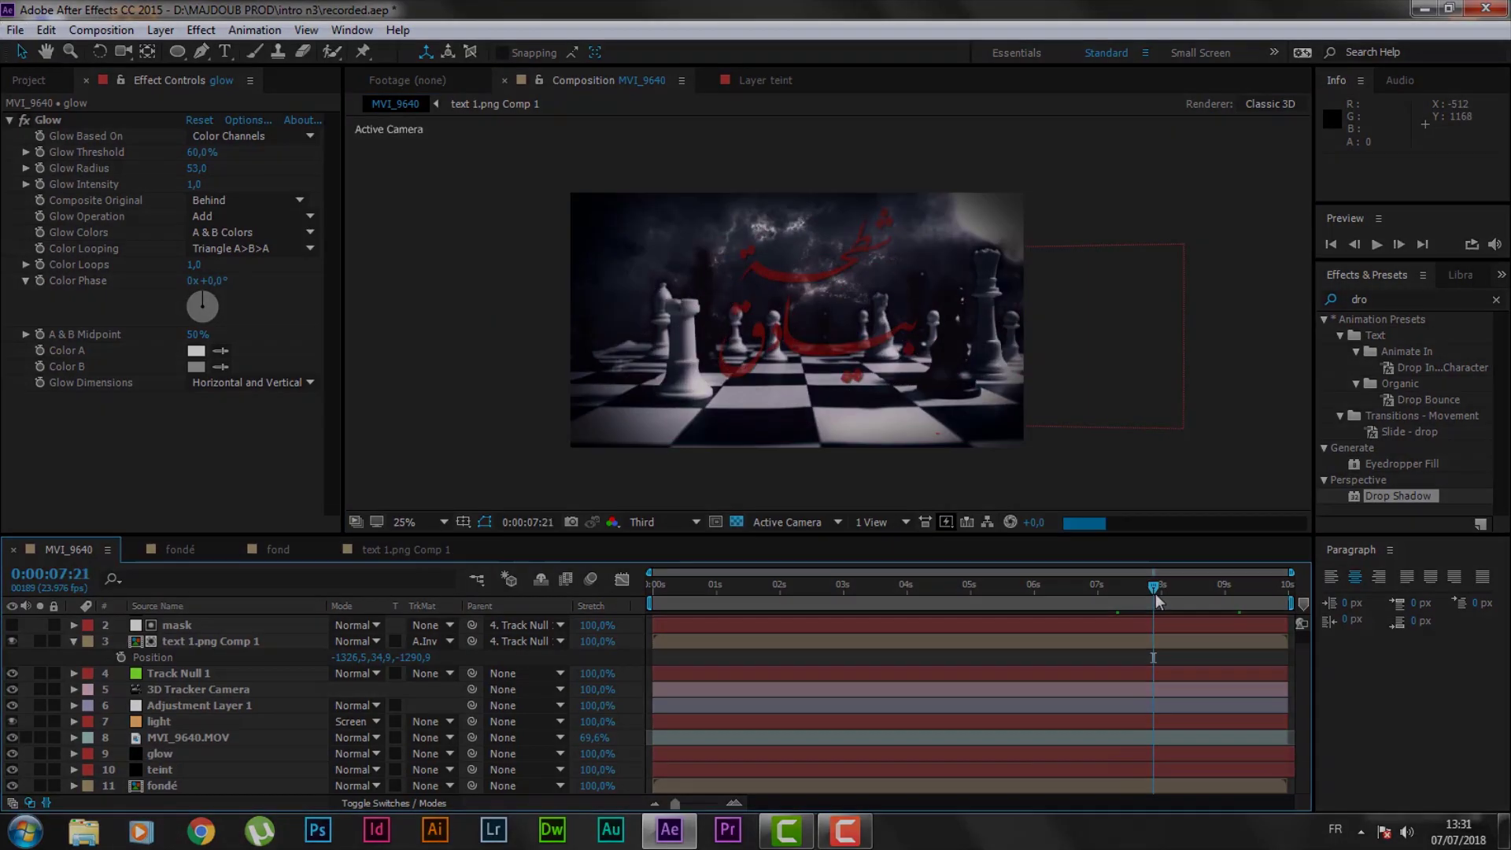